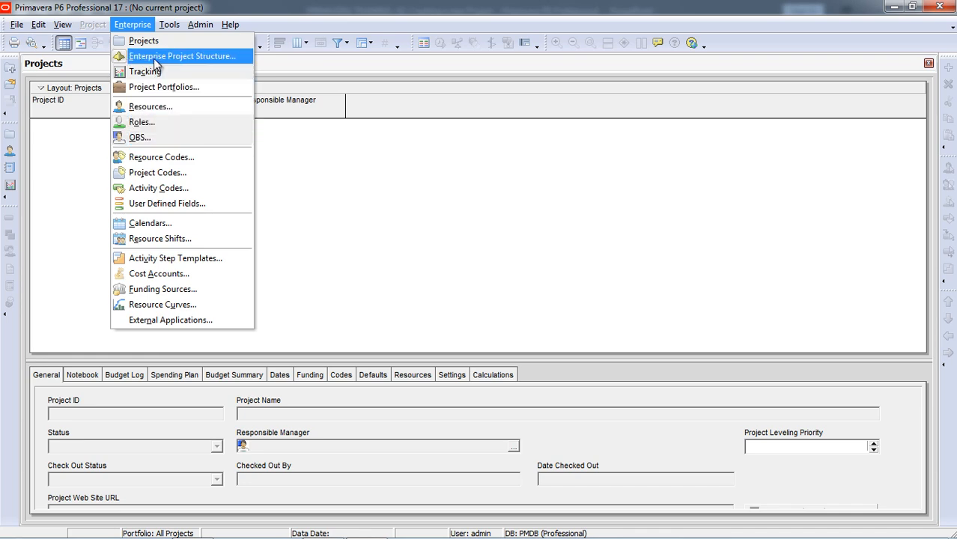
- Open the Enterprise Project Structure window, and switch to PowerPoint to show the EPS – Hierarchy slide
click(153, 59)
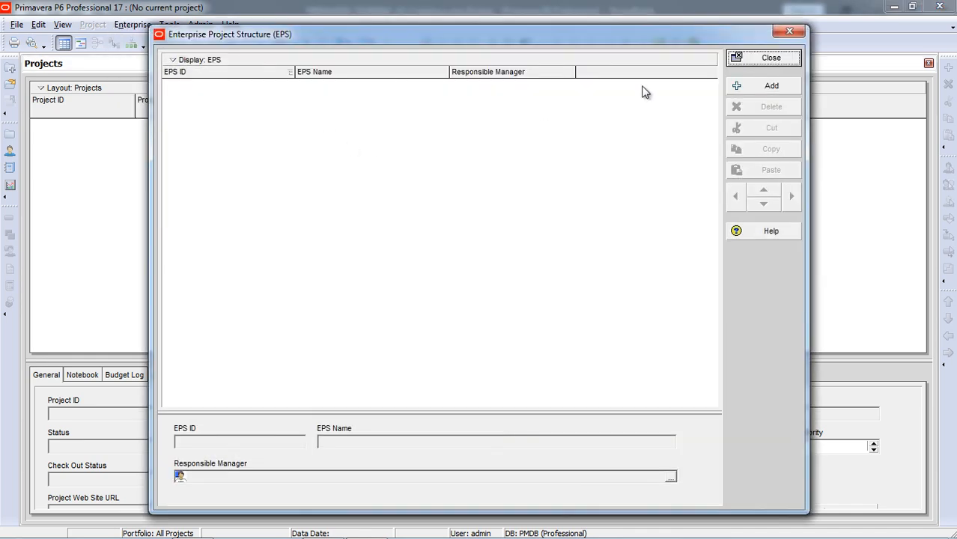
mouse_move(302, 523)
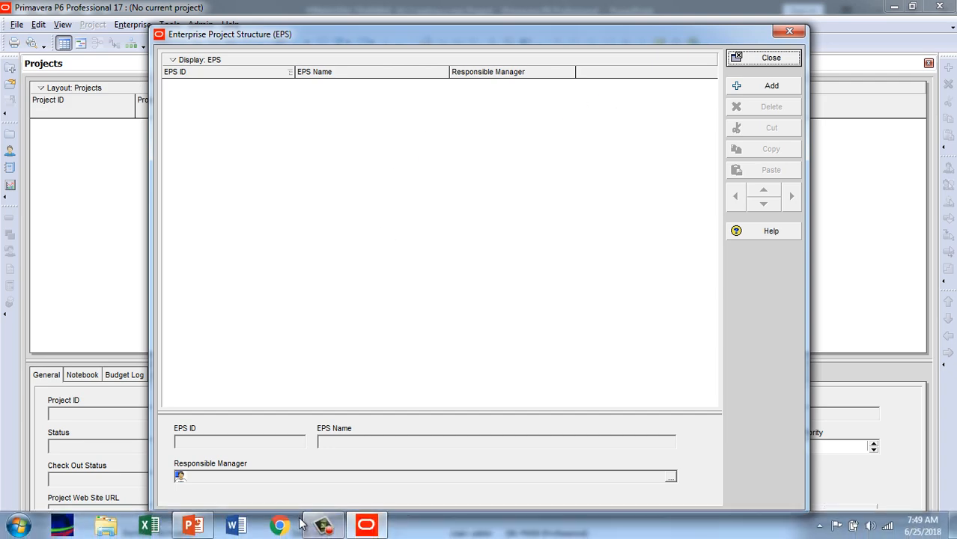
click(192, 525)
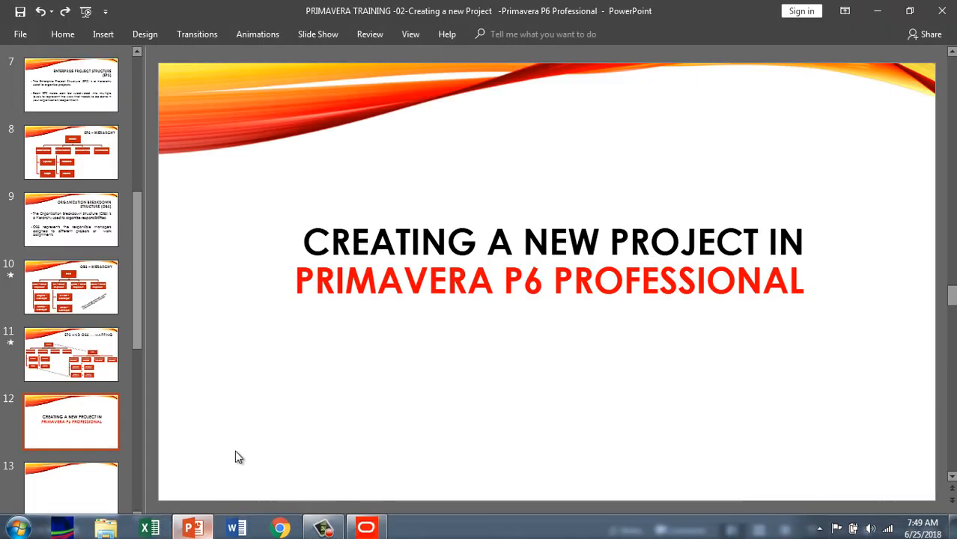
click(62, 170)
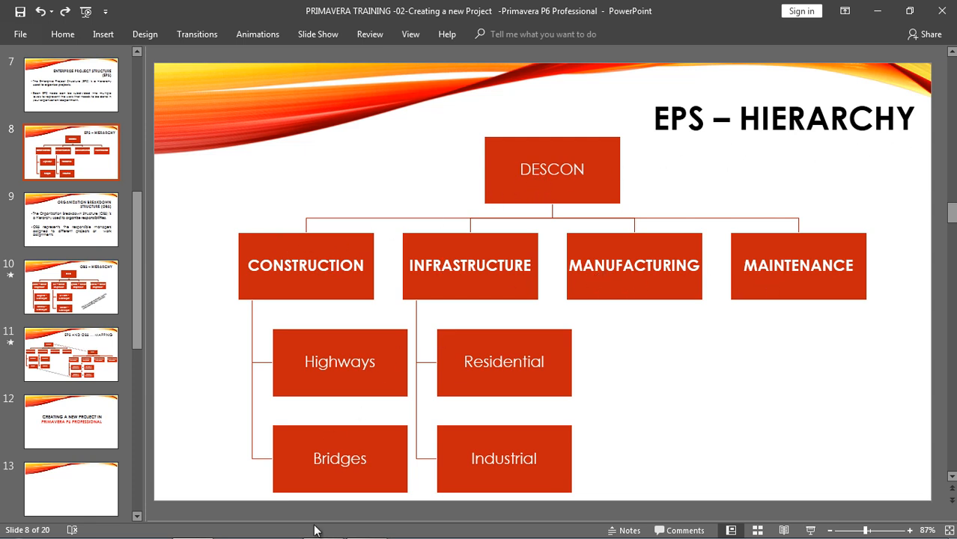
- Close the Enterprise Project Structure window and arrange PowerPoint and Primavera as restored windows, with the hierarchy slide visible beside Primavera
click(909, 11)
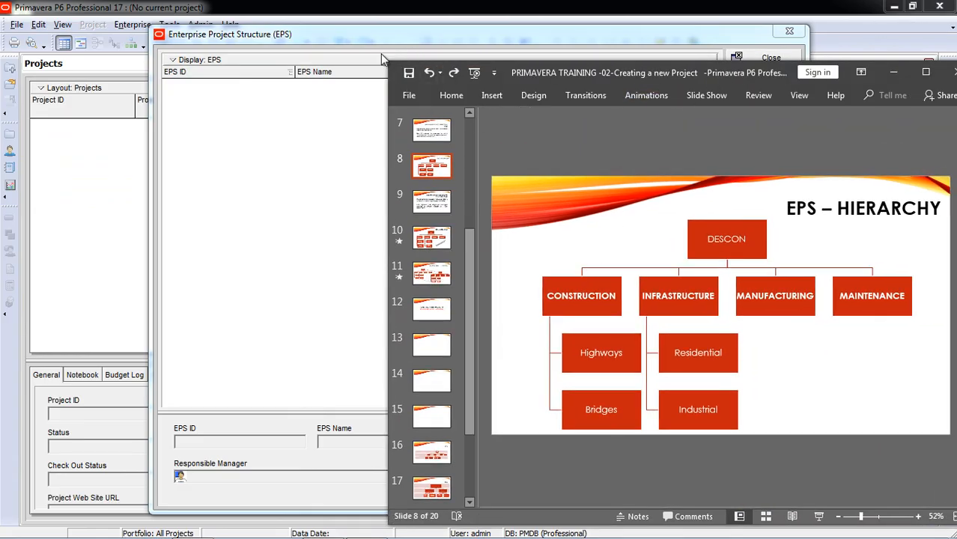
drag(480, 29, 345, 51)
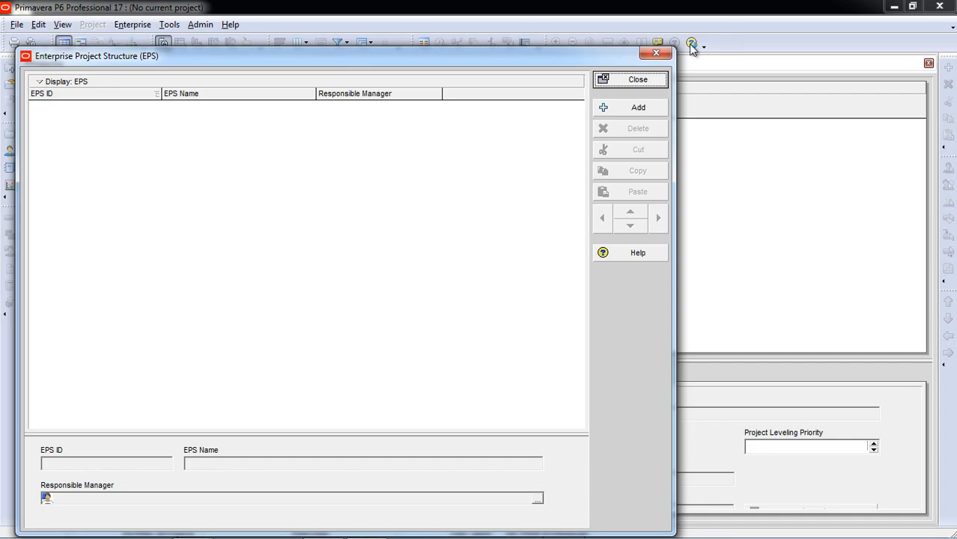
click(656, 53)
click(913, 6)
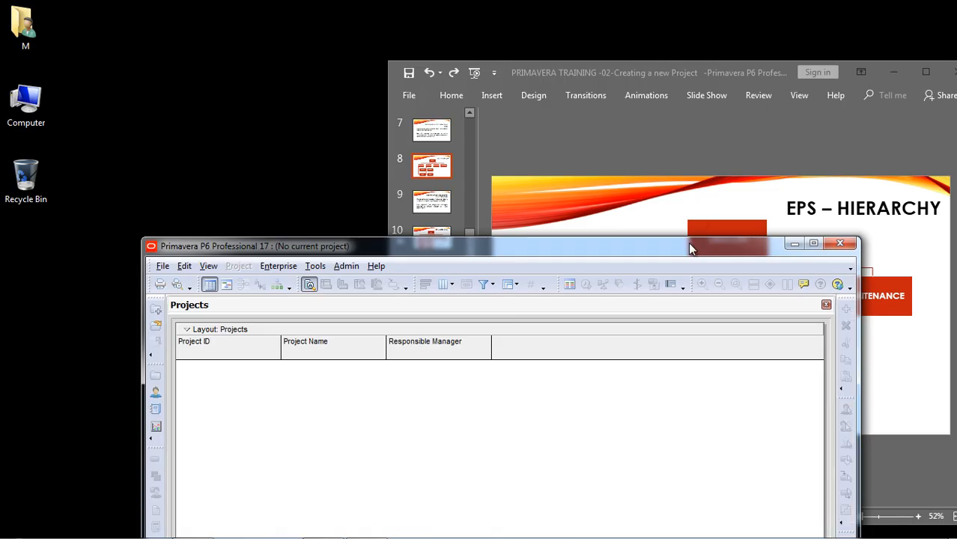
drag(690, 247, 501, 40)
- Reopen the Enterprise Project Structure window, narrow it, and place it beside the EPS – Hierarchy slide
click(46, 53)
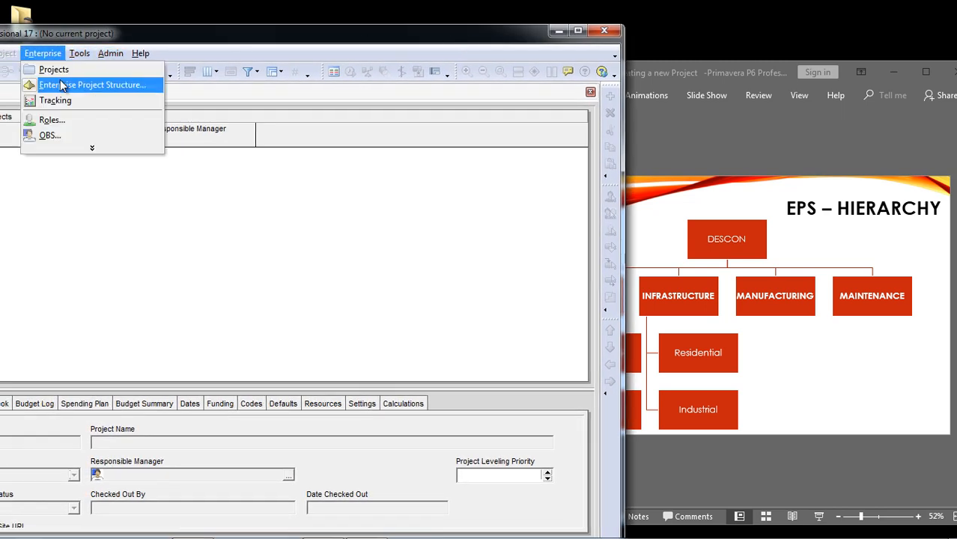
click(63, 86)
drag(745, 32, 471, 58)
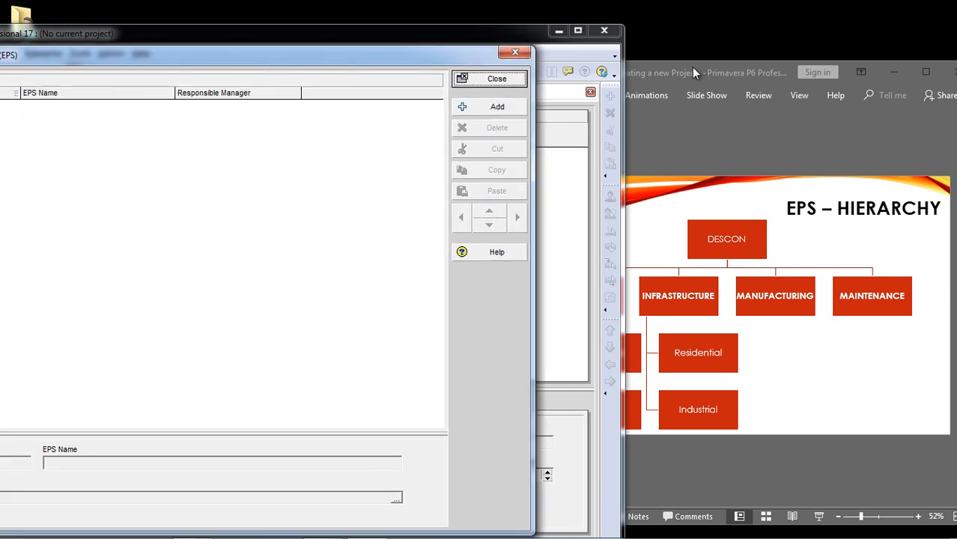
drag(692, 72, 761, 72)
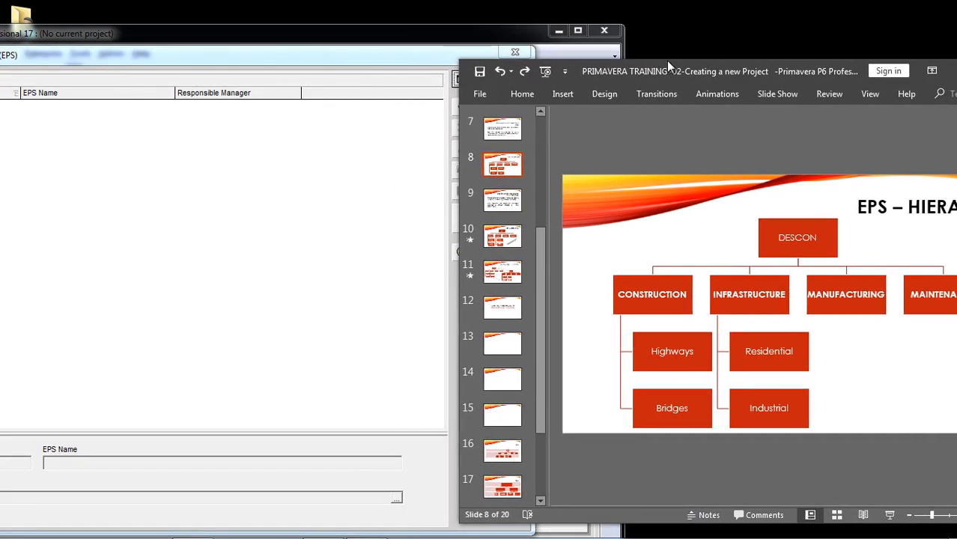
click(333, 65)
drag(265, 68, 378, 56)
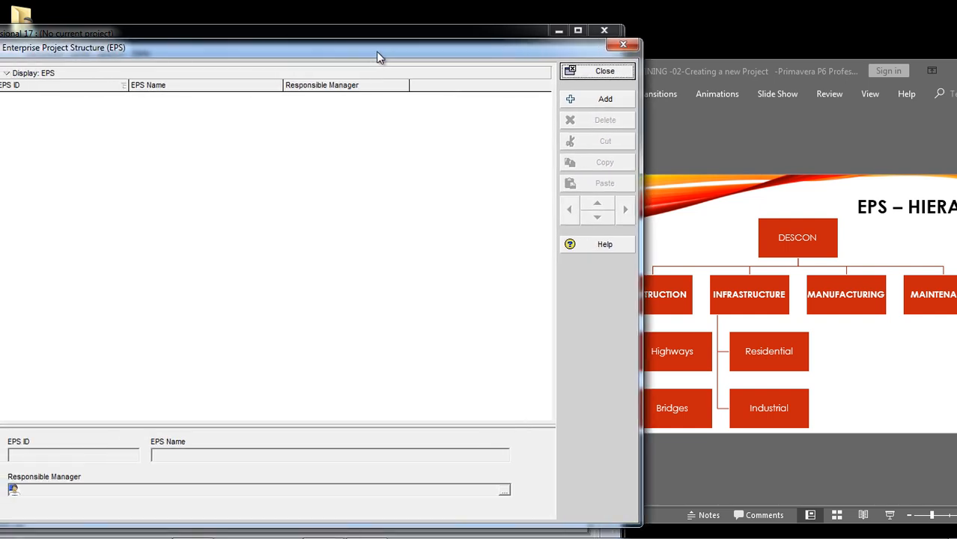
drag(640, 298, 487, 289)
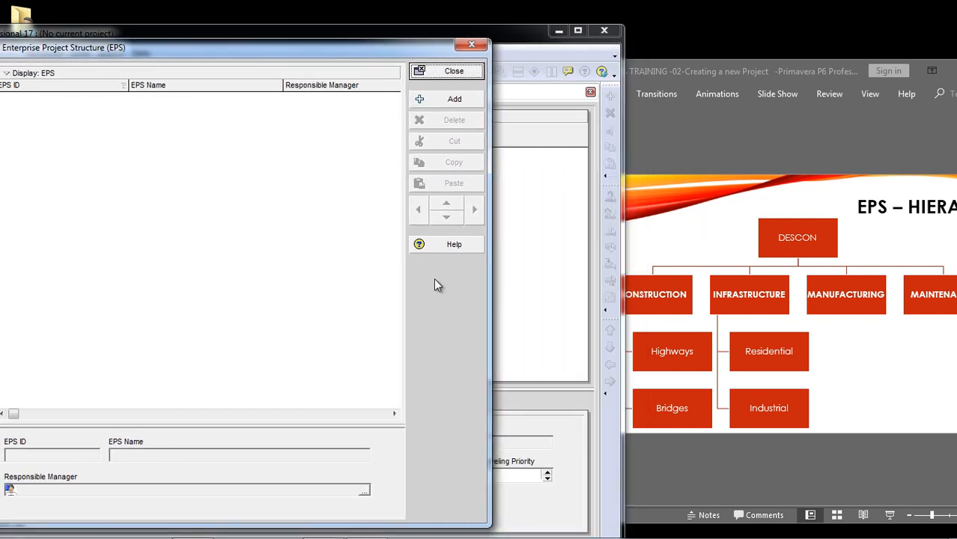
drag(325, 51, 392, 48)
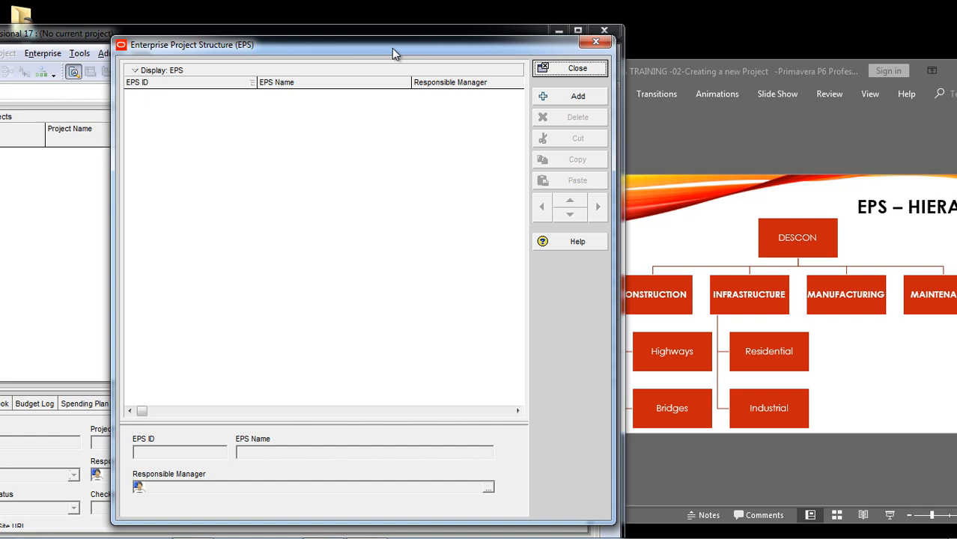
- Add a top-level EPS node and set its EPS ID to DSN
click(570, 97)
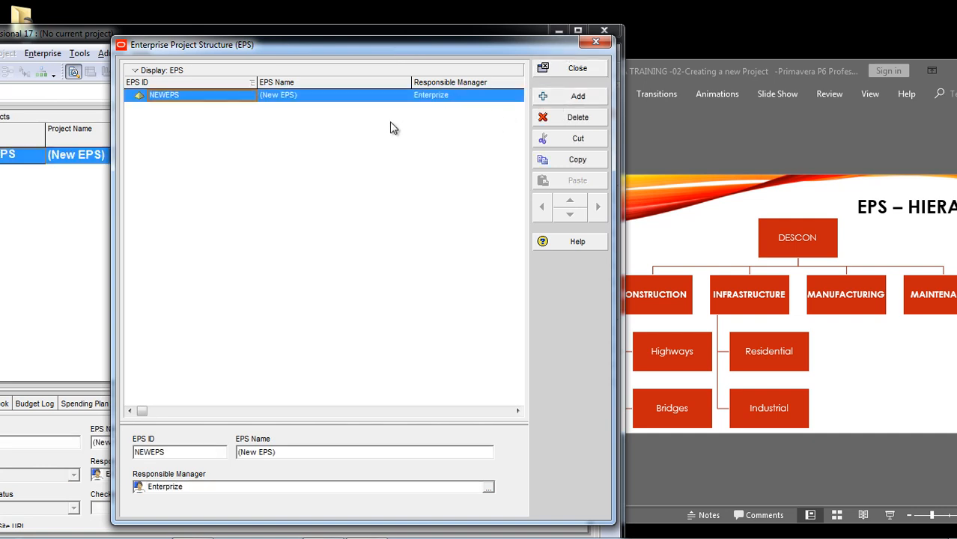
click(206, 96)
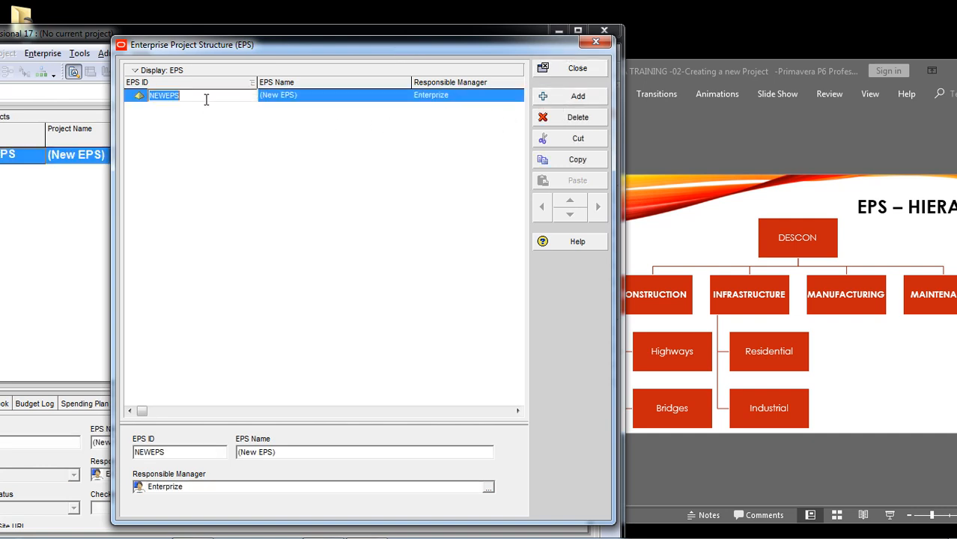
key(Caps_Lock)
text(Desc)
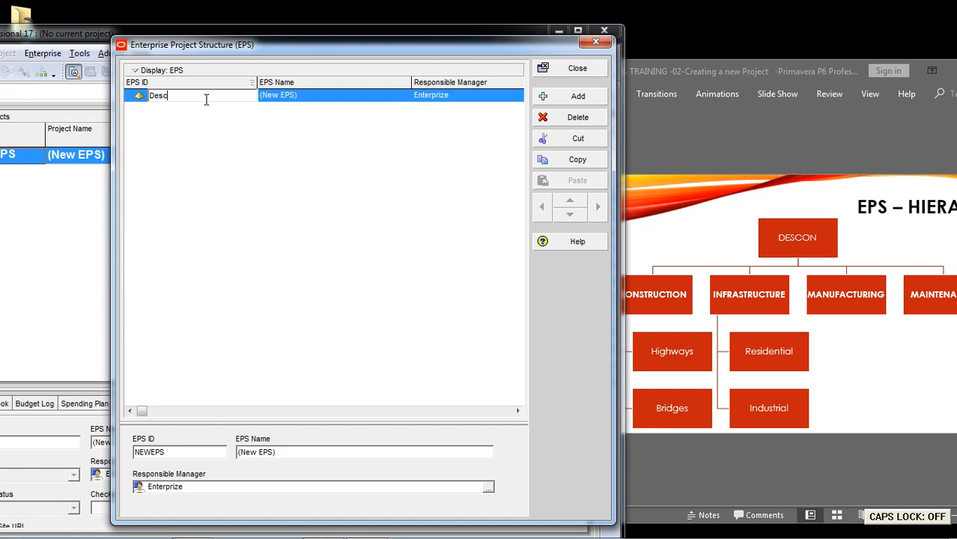
text(on)
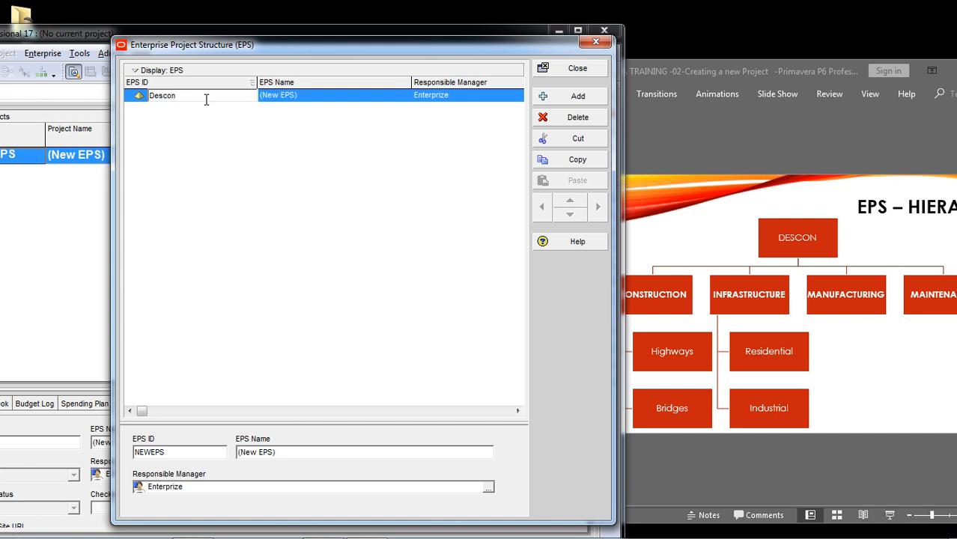
key(BackSpace)
key(BackSpace)
key(BackSpace)
key(BackSpace)
key(Caps_Lock)
text(SN)
key(Tab)
- Set the EPS name of the DSN node to Descon
text(D)
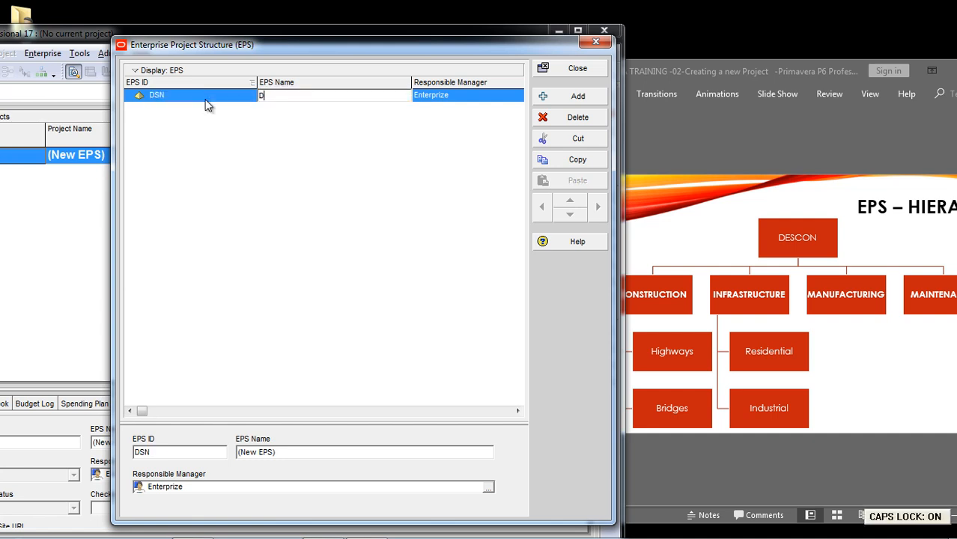
key(Caps_Lock)
text(escon)
key(Return)
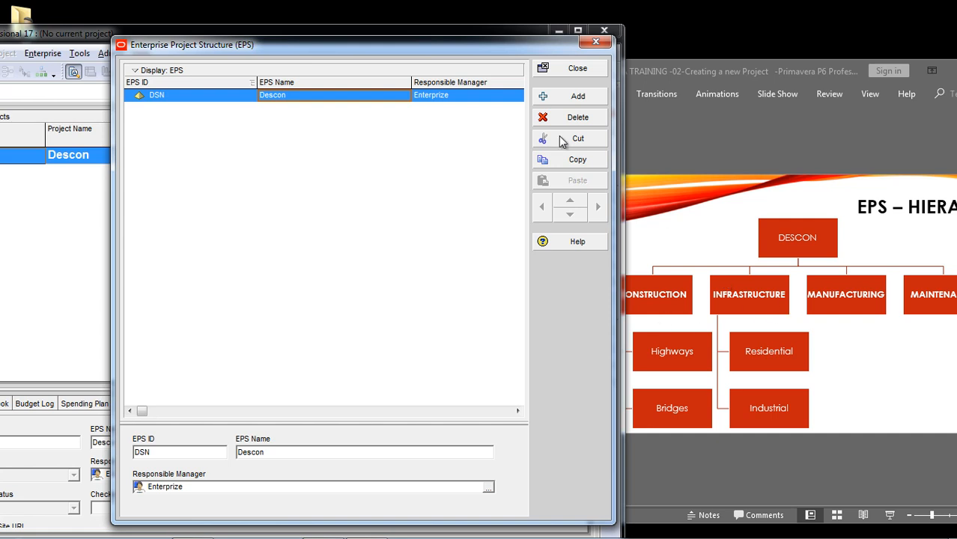
- Add four new EPS nodes one level below Descon
click(563, 99)
click(563, 100)
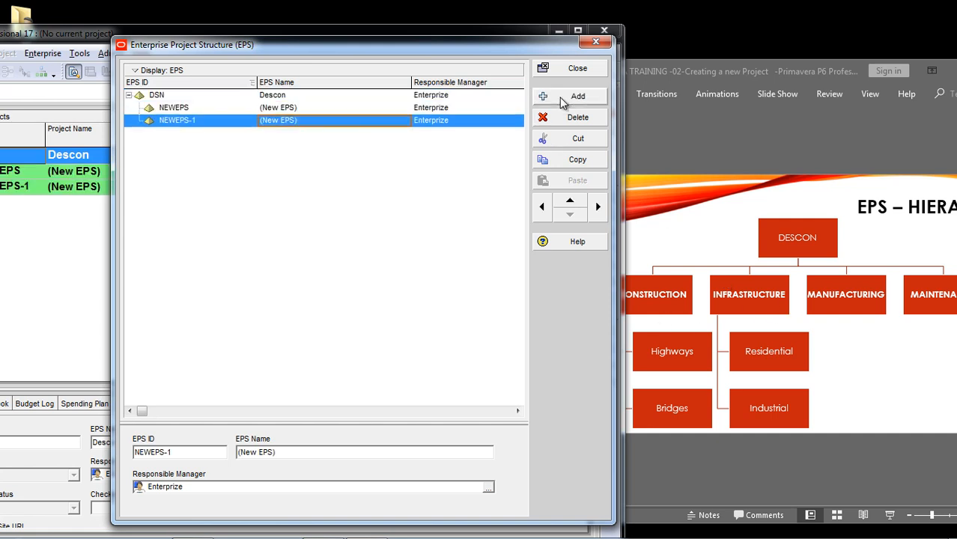
click(564, 102)
click(563, 102)
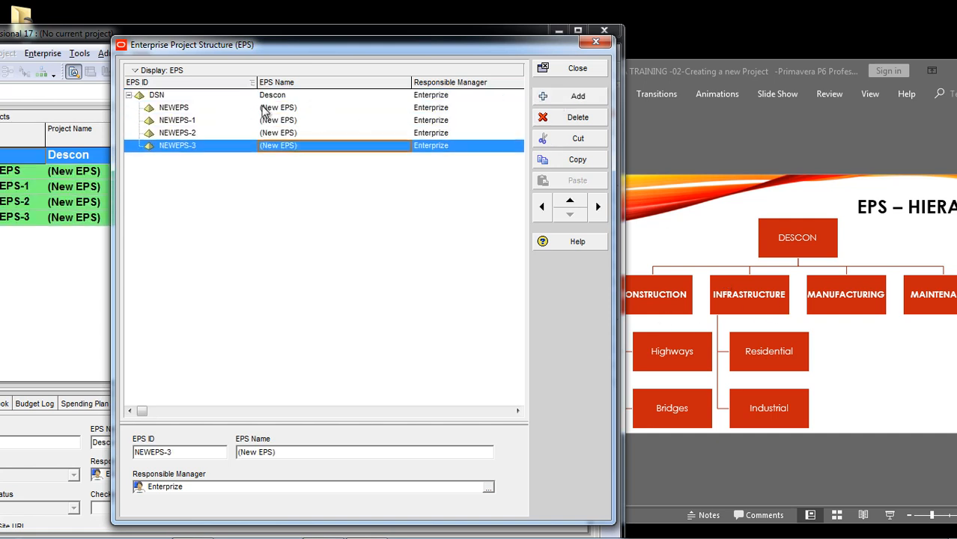
- Set the EPS ID of the first node under Descon to D-CONS
click(208, 109)
click(200, 109)
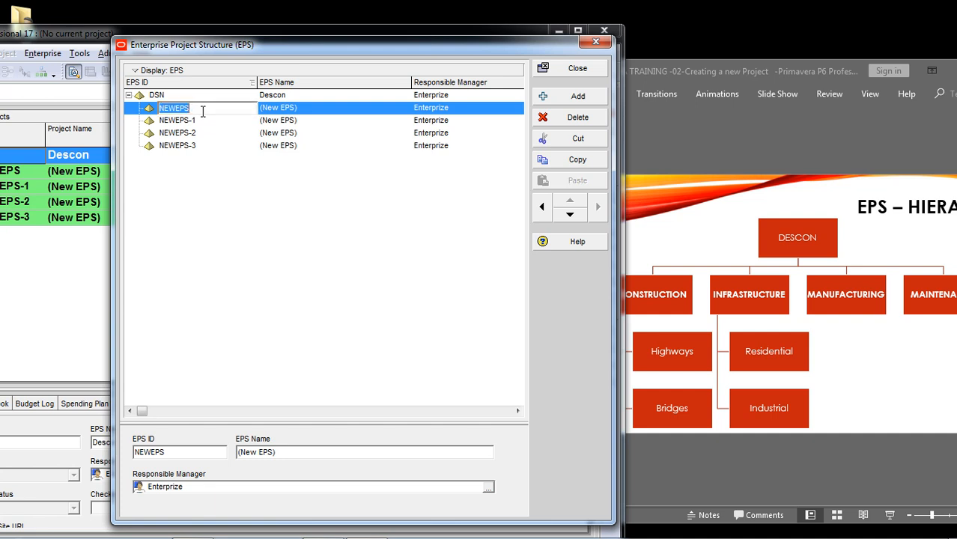
key(Caps_Lock)
text(D-CONS)
key(Return)
- Set the EPS name of the D-CONS node to Construction
click(314, 106)
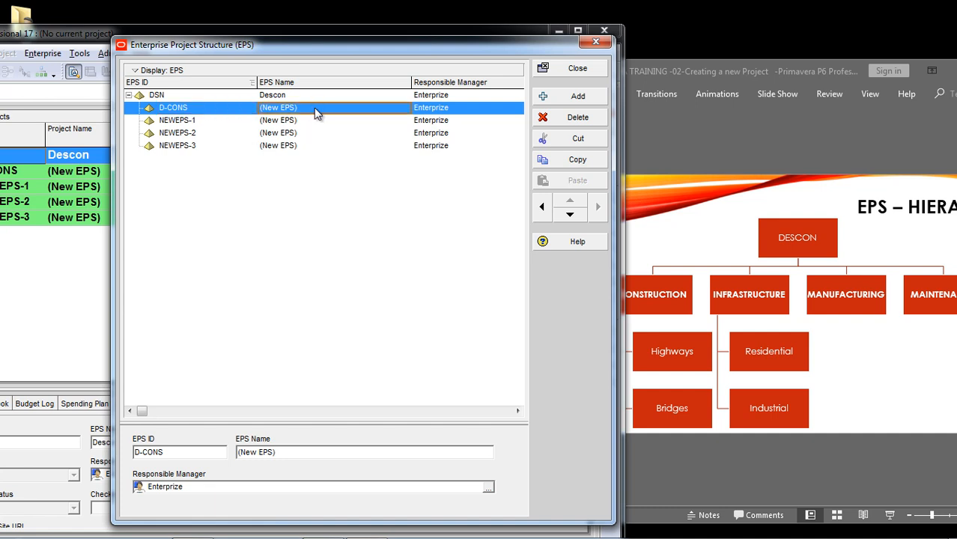
click(314, 107)
key(Caps_Lock)
text(C)
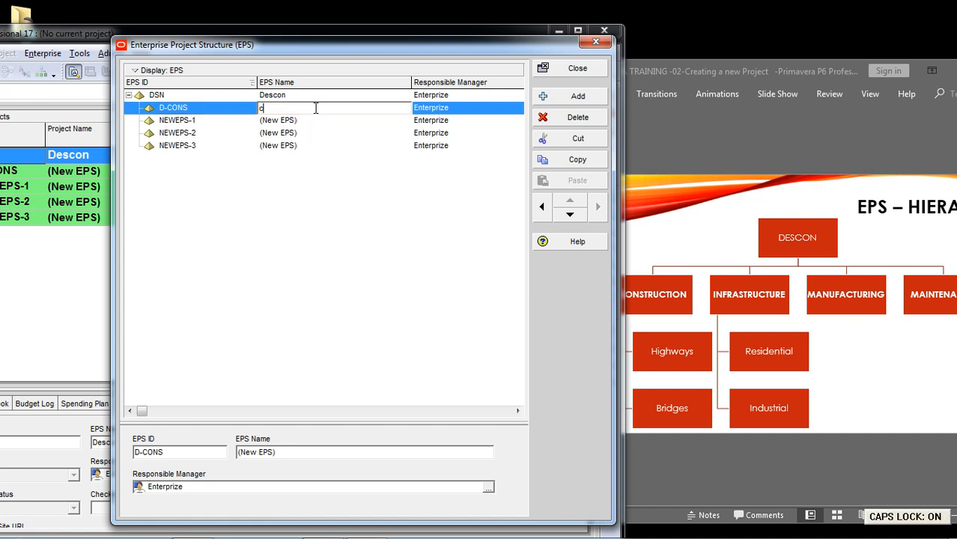
key(Caps_Lock)
text(onstruction)
key(Return)
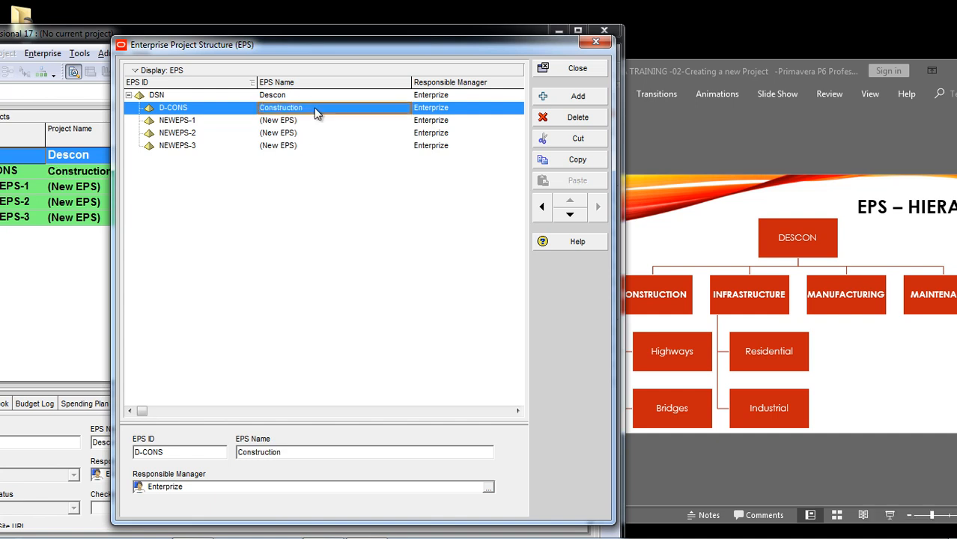
- Set the EPS ID of the second node under Descon to D-infr
click(178, 112)
click(201, 120)
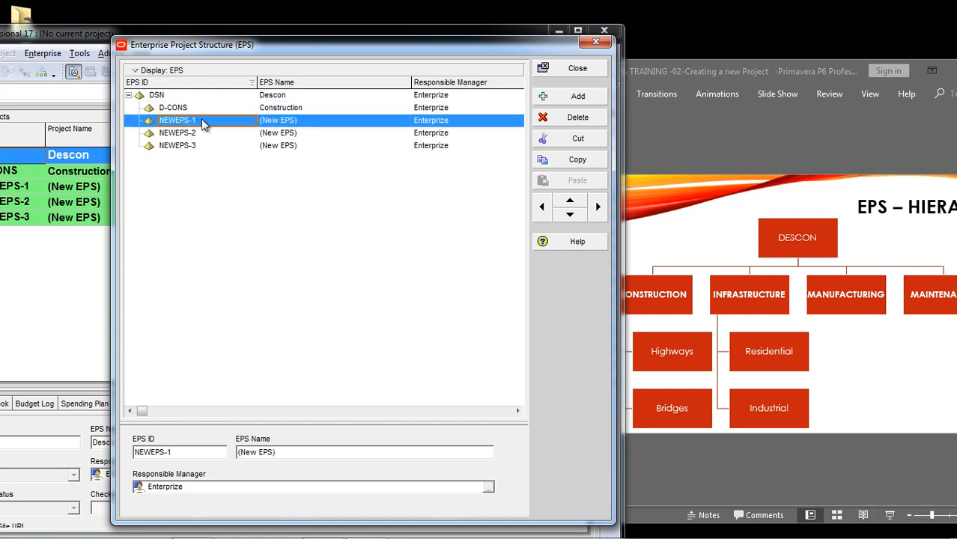
click(201, 120)
key(Caps_Lock)
text(D)
key(Caps_Lock)
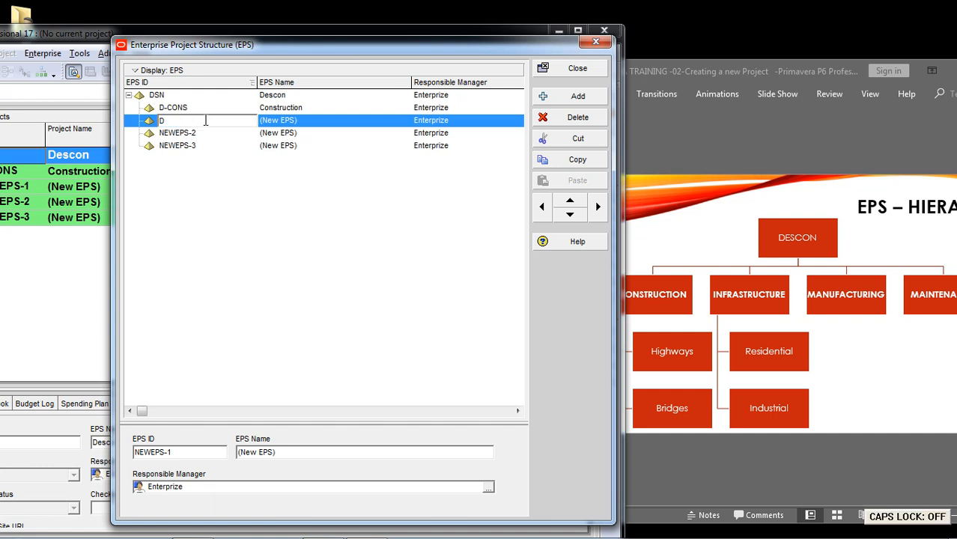
text(-infr)
- Set the EPS name of the D-infr node to Infrastructure
click(316, 125)
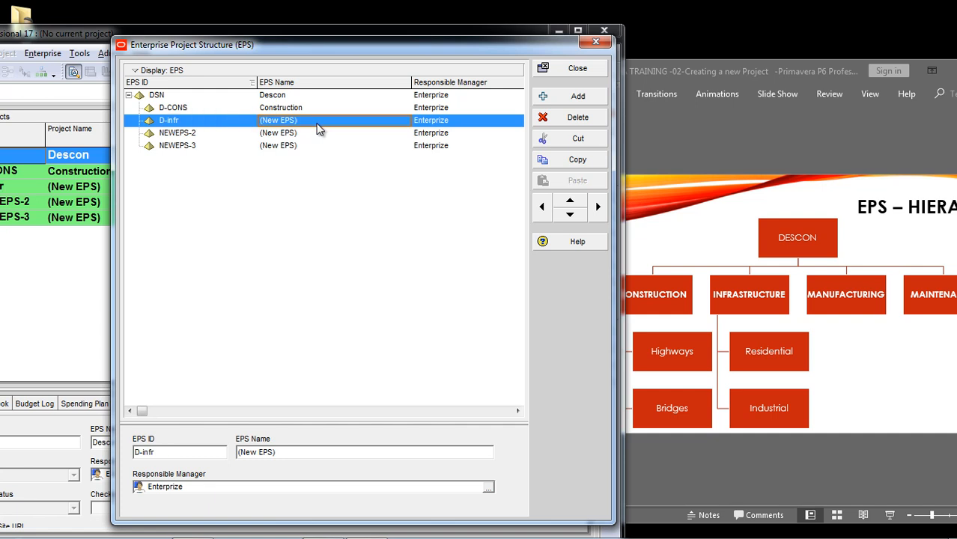
click(318, 124)
text(Infra)
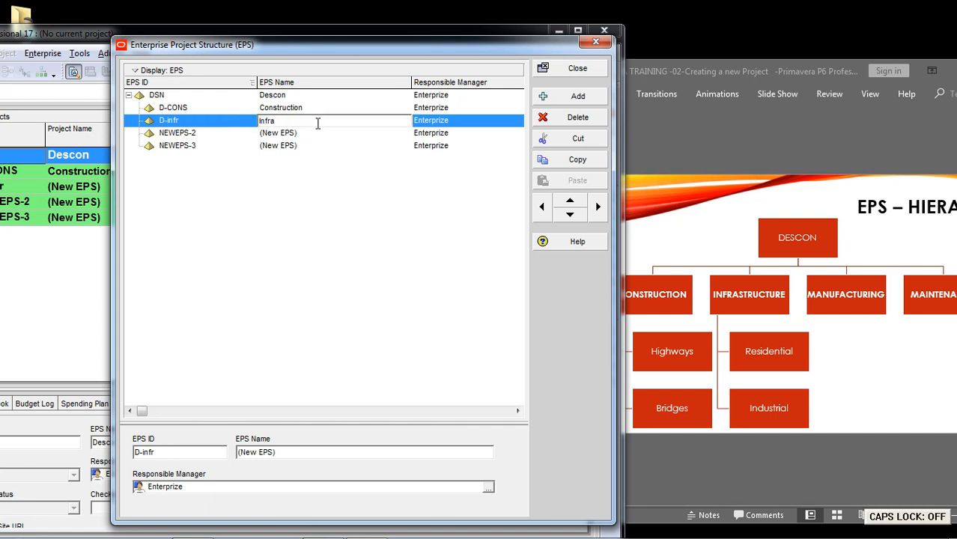
text(structure)
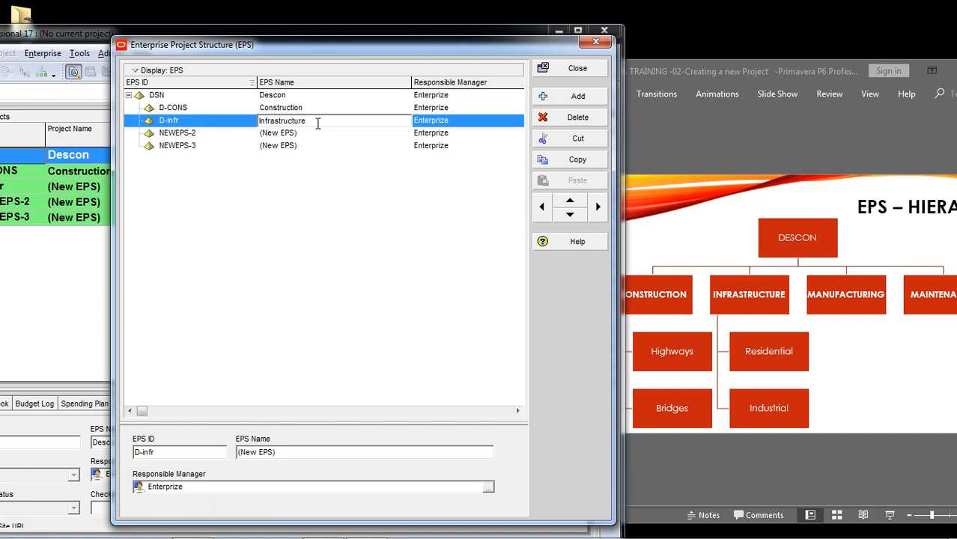
key(Return)
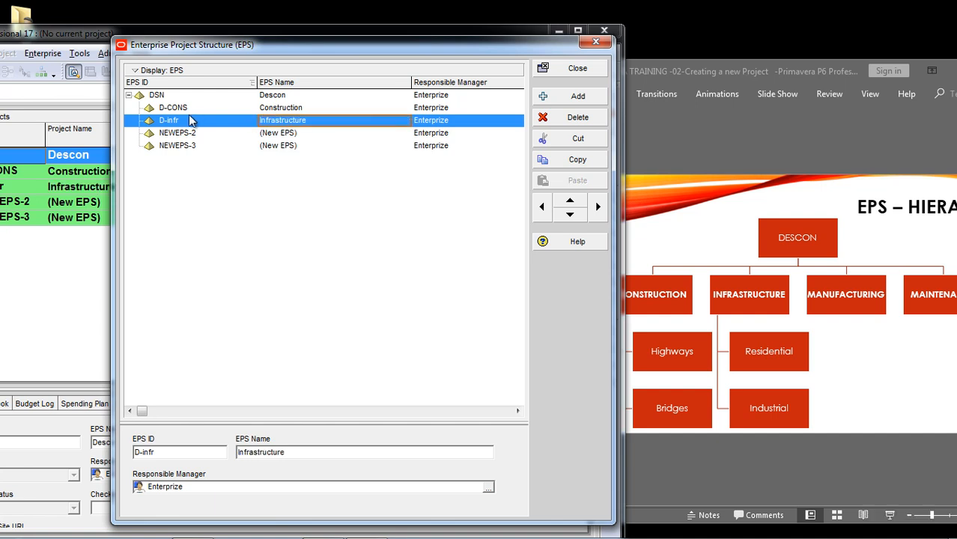
- Set the EPS ID of the third node under Descon to D-manu
click(199, 136)
click(219, 133)
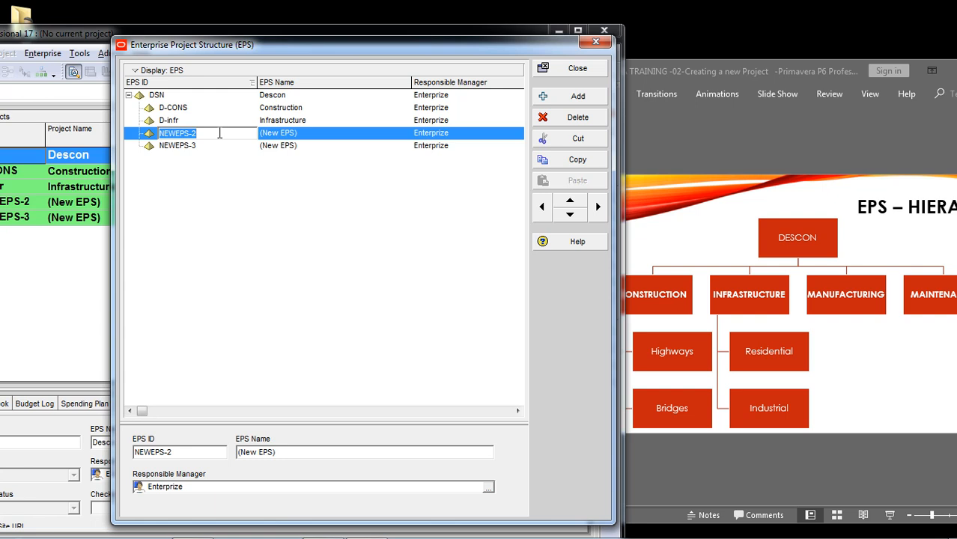
text(Manufa)
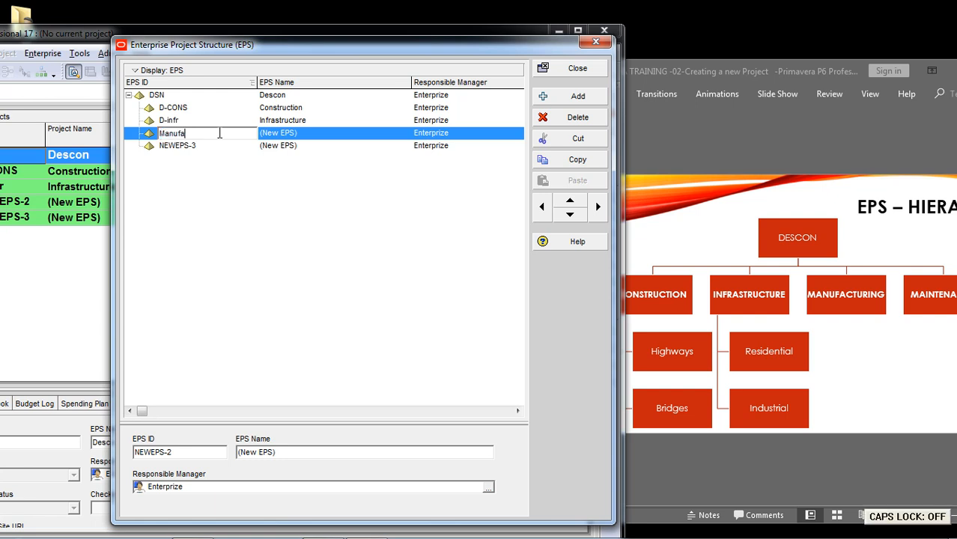
key(BackSpace)
key(BackSpace)
key(BackSpace)
key(BackSpace)
key(BackSpace)
text(D-manu)
key(Tab)
- Set the EPS name of the D-manu node to Manufacturing
text(M)
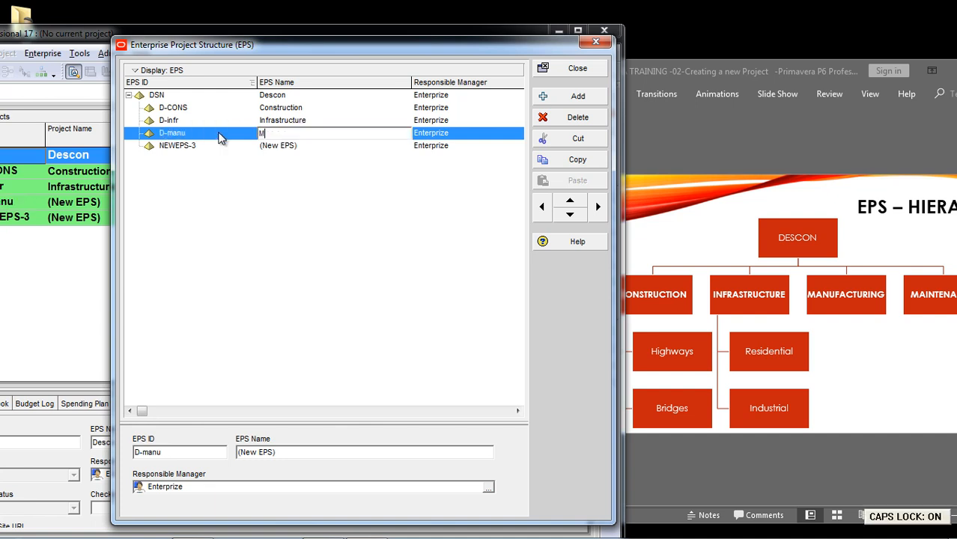
text(anufacu)
text(ur)
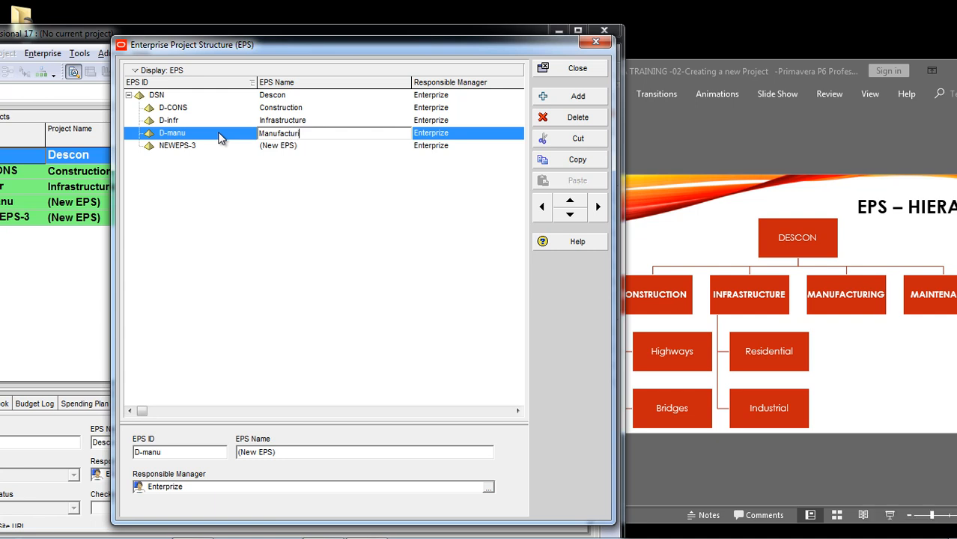
text(ing)
key(Return)
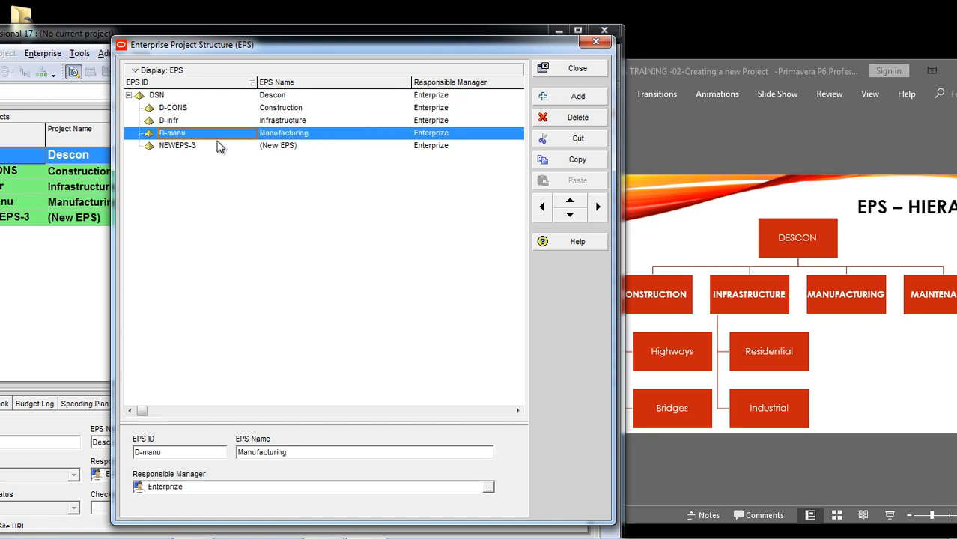
- Set the EPS ID of the fourth node under Descon to D-Main
click(220, 148)
click(216, 146)
key(Caps_Lock)
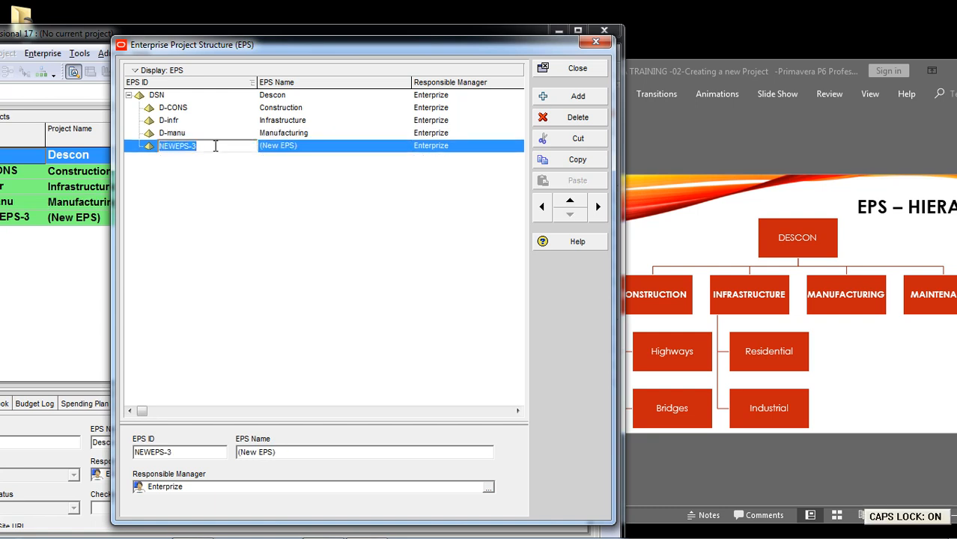
text(D)
text(-)
text(Man)
text(in)
key(Tab)
- Set the EPS name of the D-Main node to Maintance
text(Man)
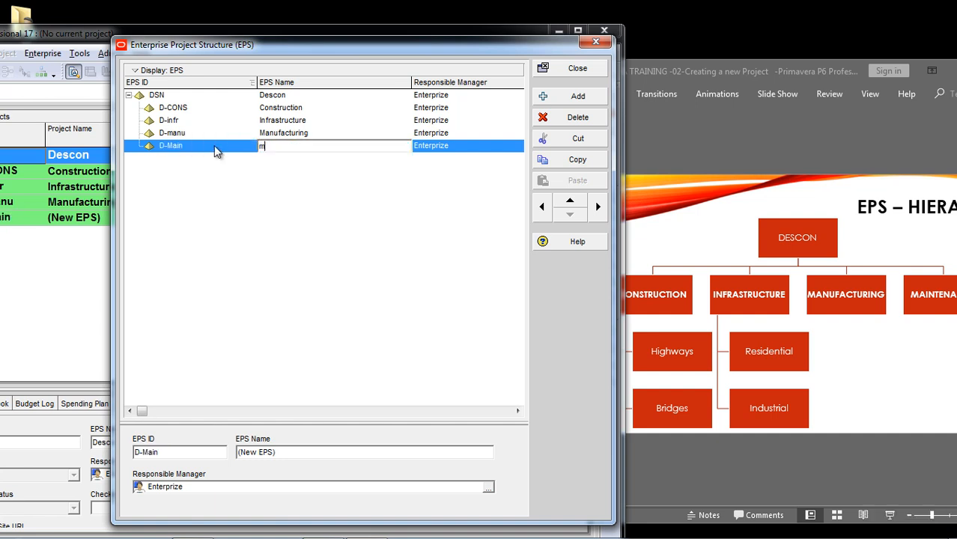
text(it)
key(BackSpace)
key(BackSpace)
key(BackSpace)
key(BackSpace)
key(BackSpace)
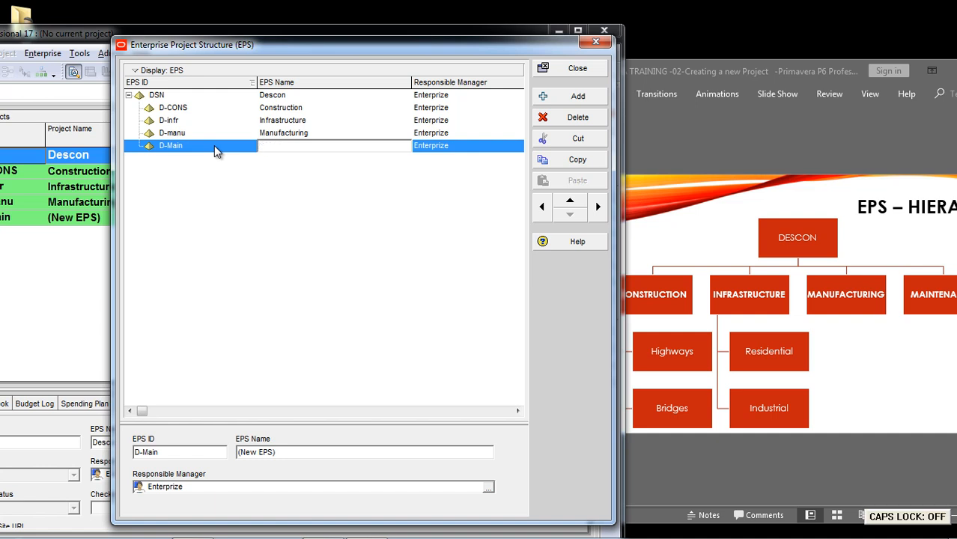
text(Maintance)
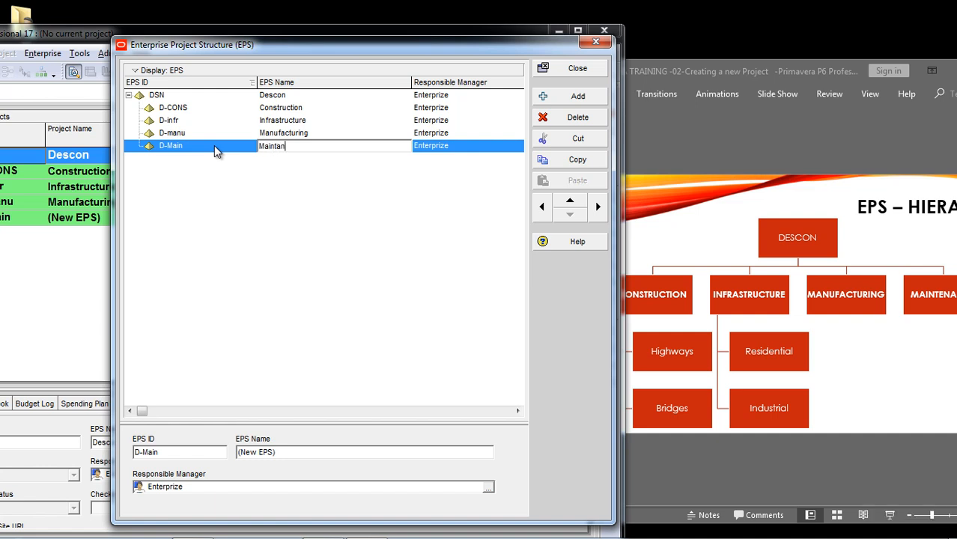
key(Return)
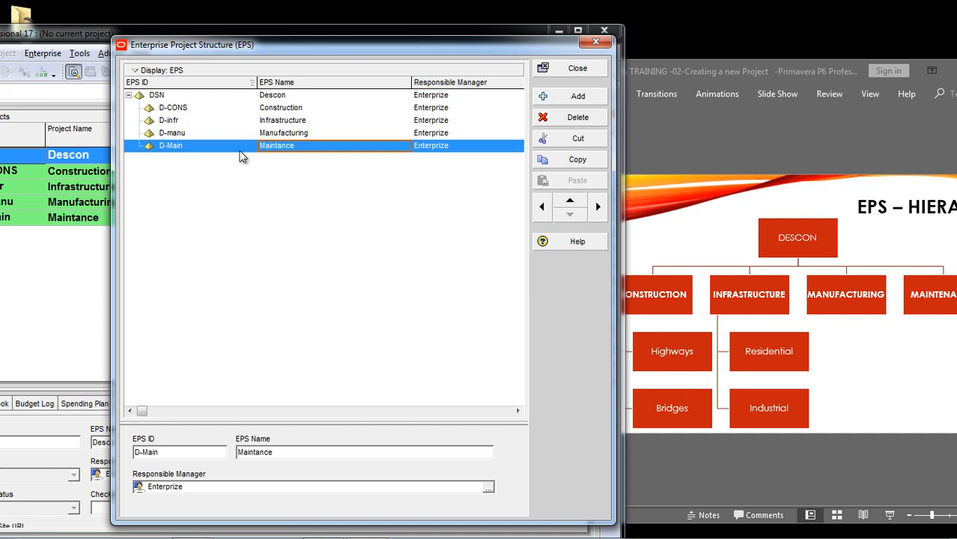
- Add two new EPS nodes after D-CONS and indent both beneath Construction
click(175, 109)
click(575, 97)
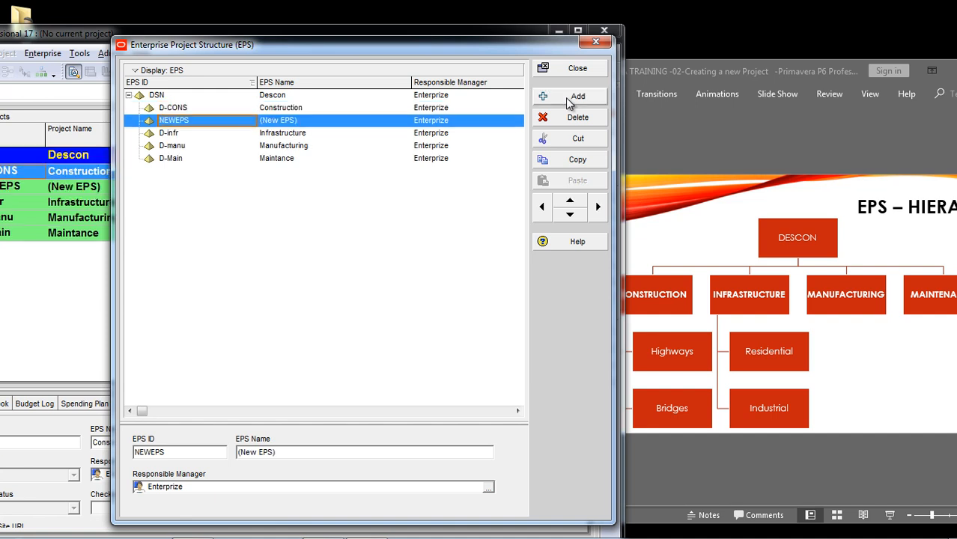
click(571, 100)
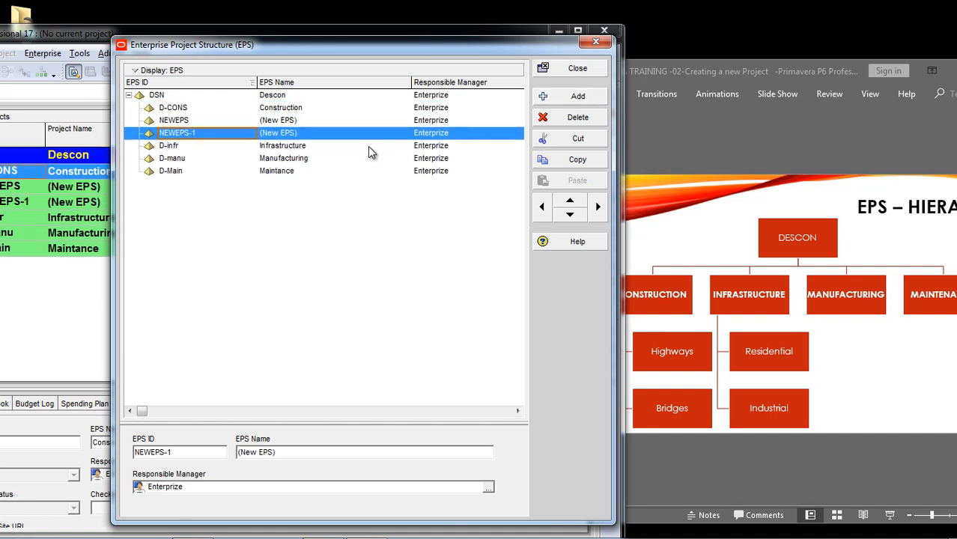
click(200, 126)
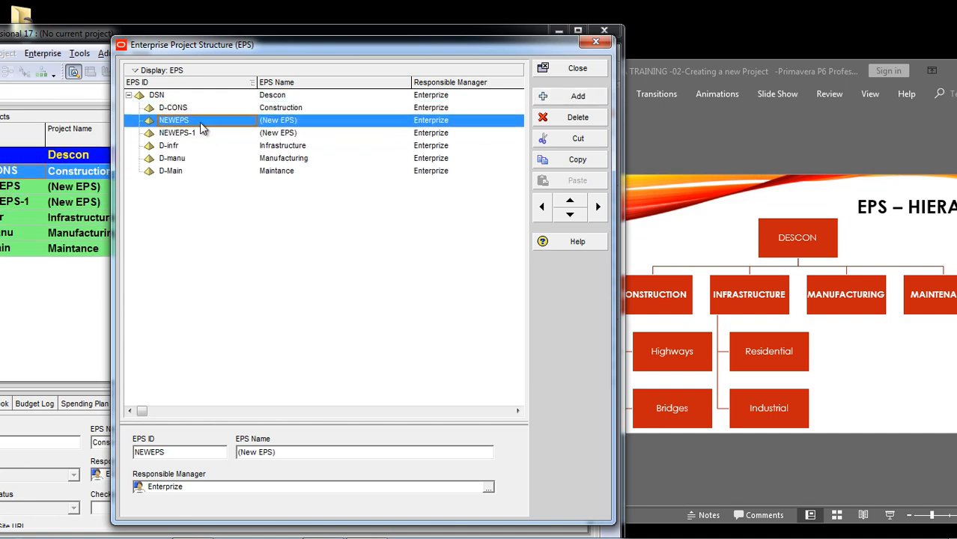
click(600, 213)
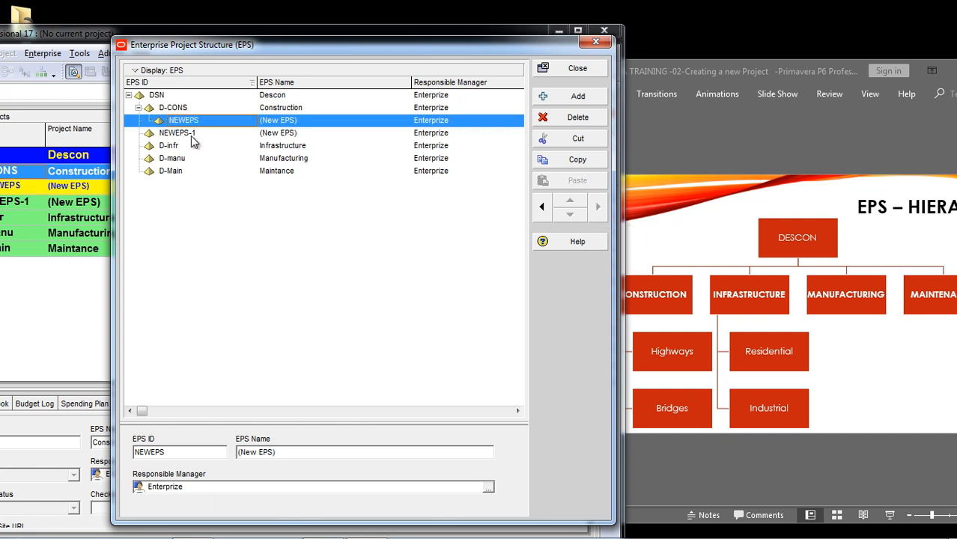
click(191, 134)
click(597, 209)
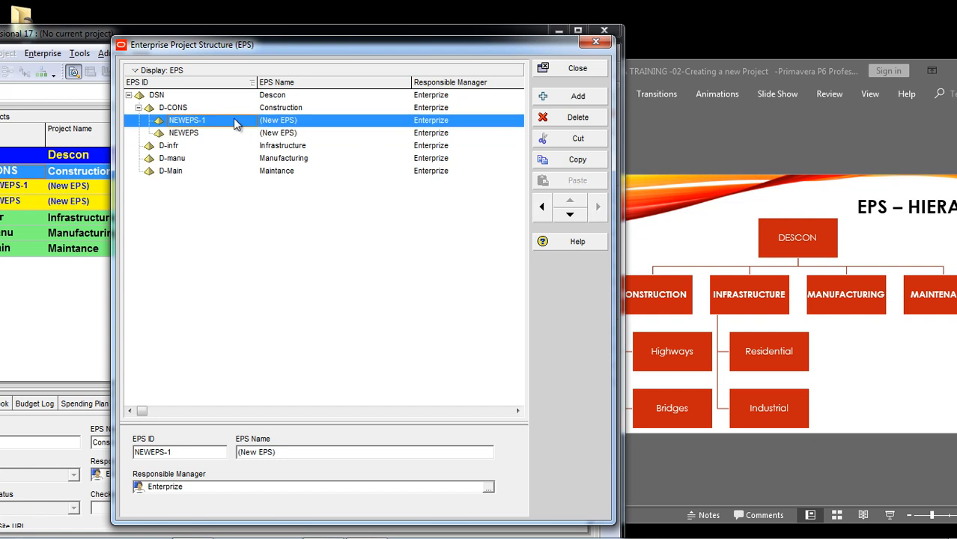
- Set the EPS ID of the first node under Construction to Cons-H
click(208, 123)
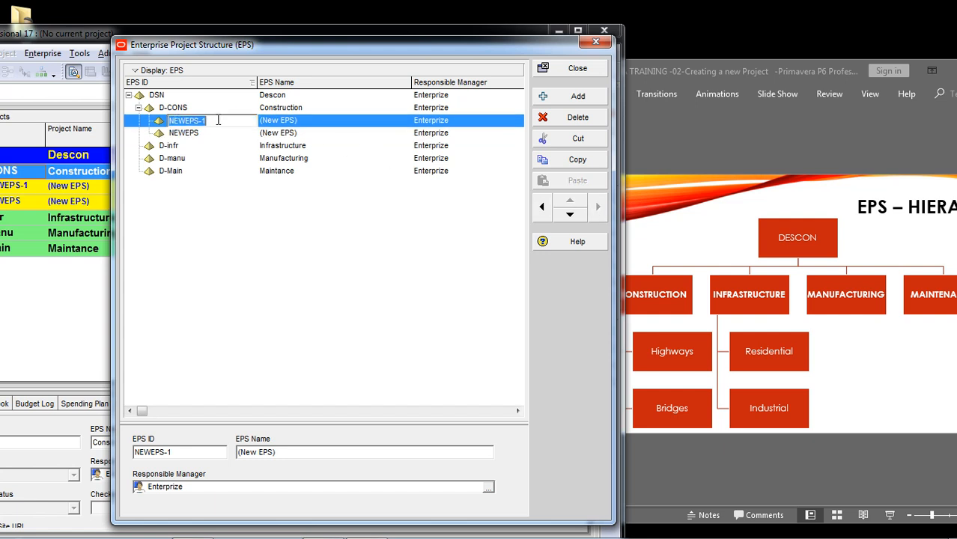
key(Caps_Lock)
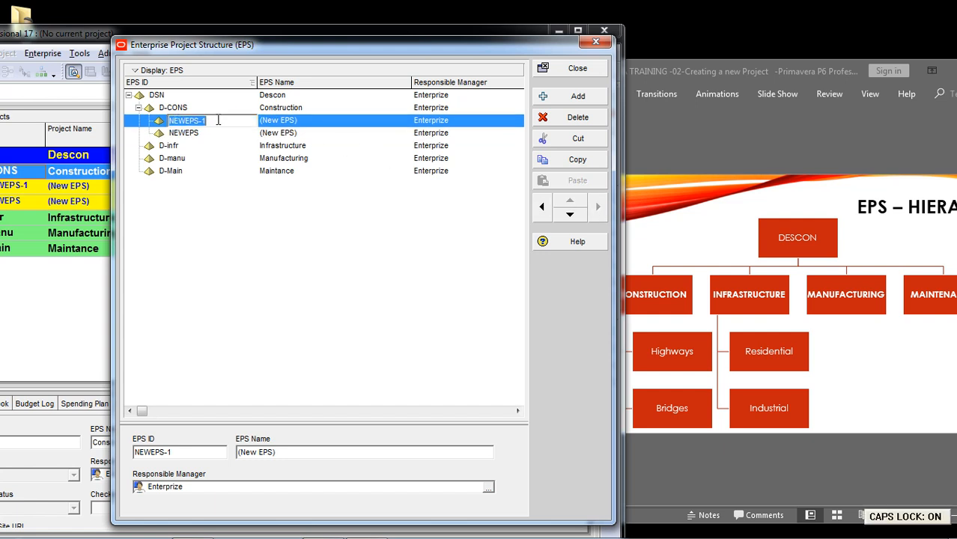
text(C)
key(Caps_Lock)
text(ons-)
key(Caps_Lock)
text(-H)
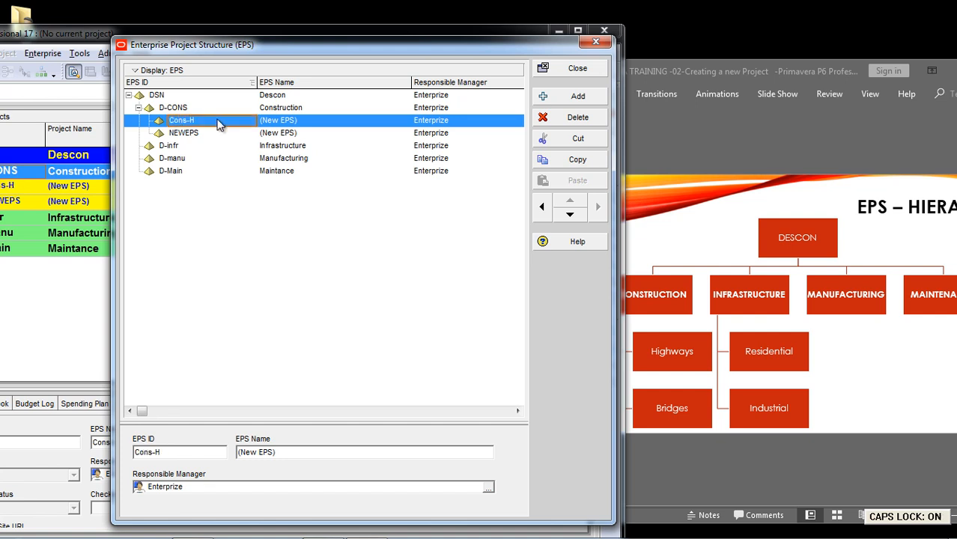
- Set the EPS ID of the second node under Construction to Cons-B
click(204, 134)
click(202, 133)
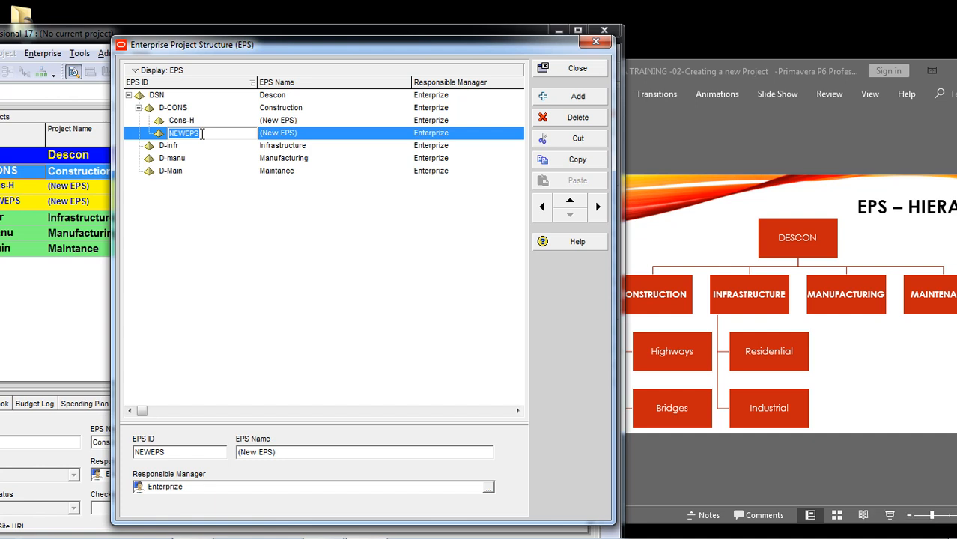
text(COON)
key(BackSpace)
key(BackSpace)
key(BackSpace)
key(Caps_Lock)
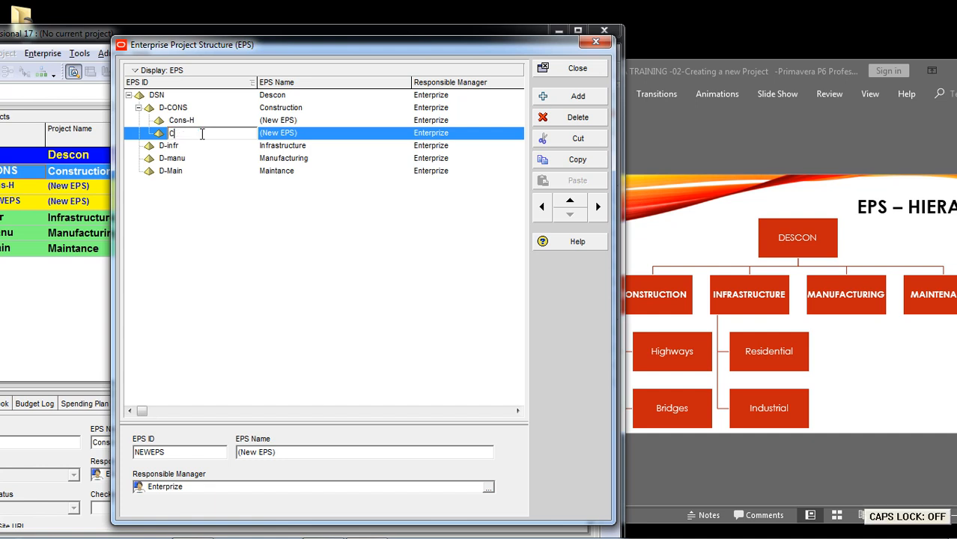
text(ons-)
key(Caps_Lock)
text(B)
- Set the EPS name of the Cons-H node to Highways
click(309, 124)
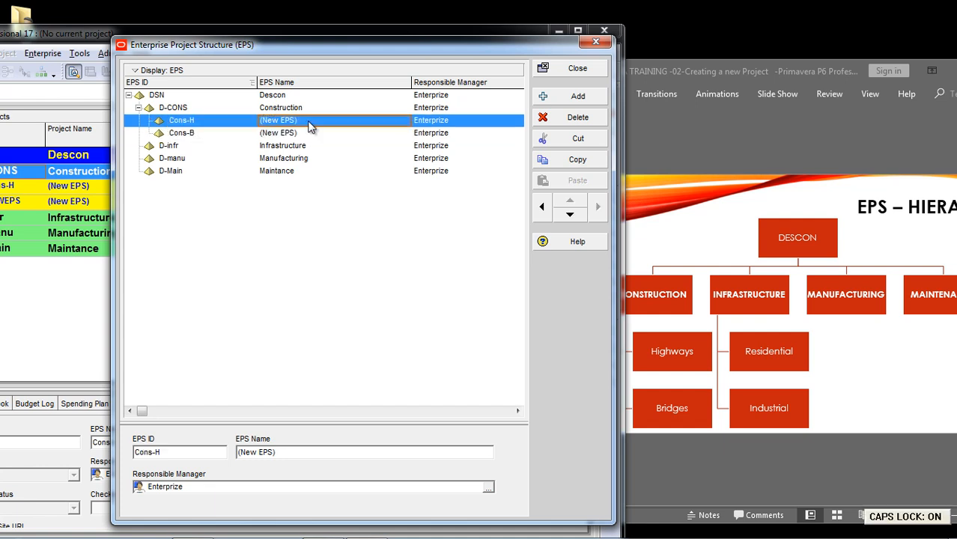
click(308, 122)
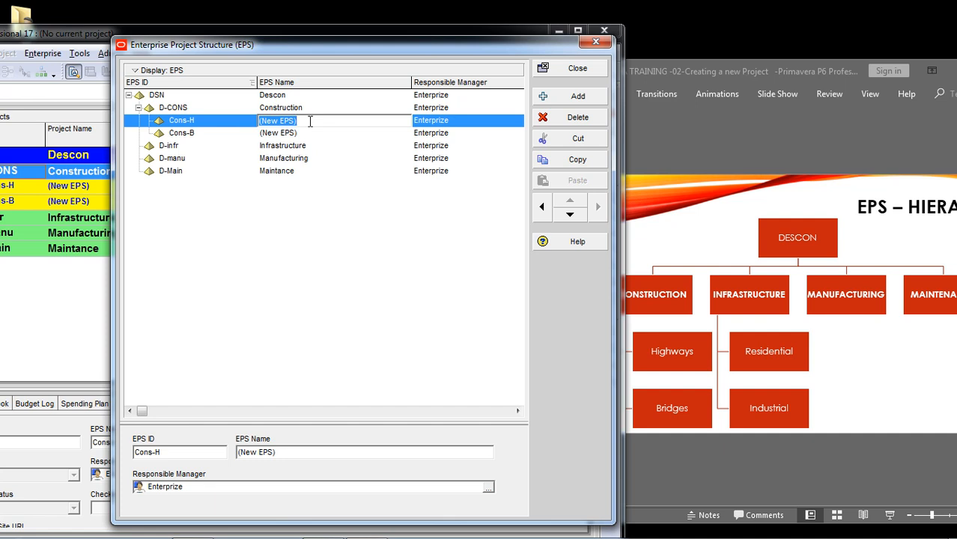
key(Caps_Lock)
text(h)
key(Caps_Lock)
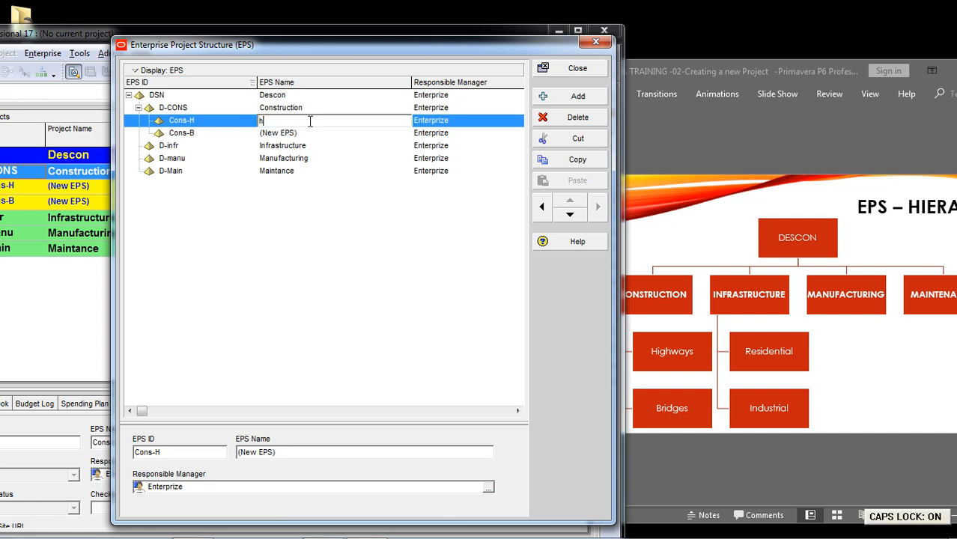
key(Caps_Lock)
text(ighways)
key(Return)
- Set the EPS name of the Cons-B node to Bridges
click(325, 143)
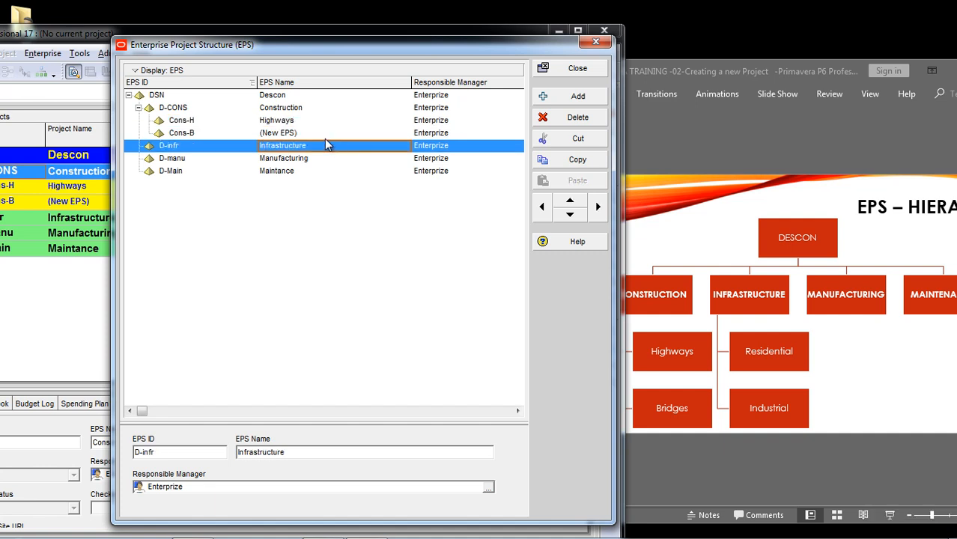
click(324, 133)
click(326, 133)
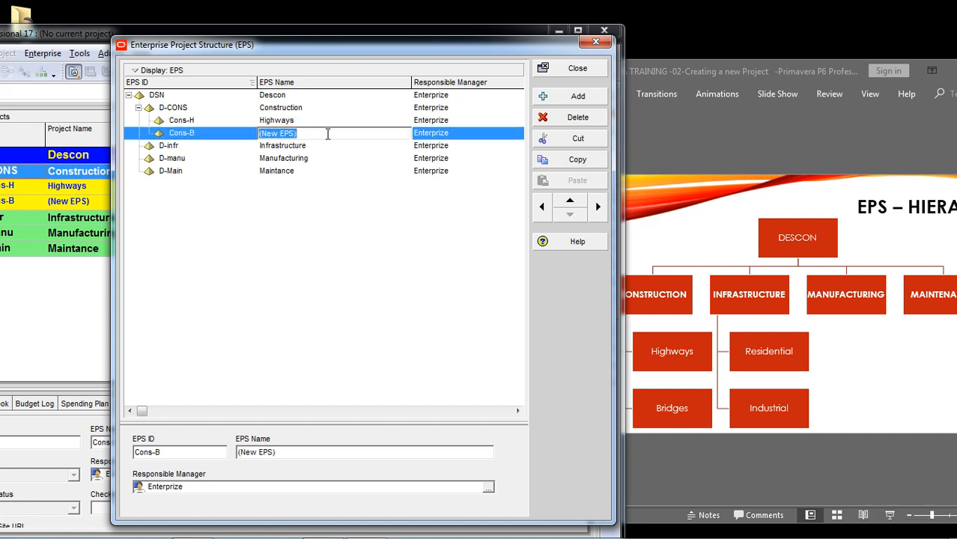
key(Caps_Lock)
text(Br)
key(Caps_Lock)
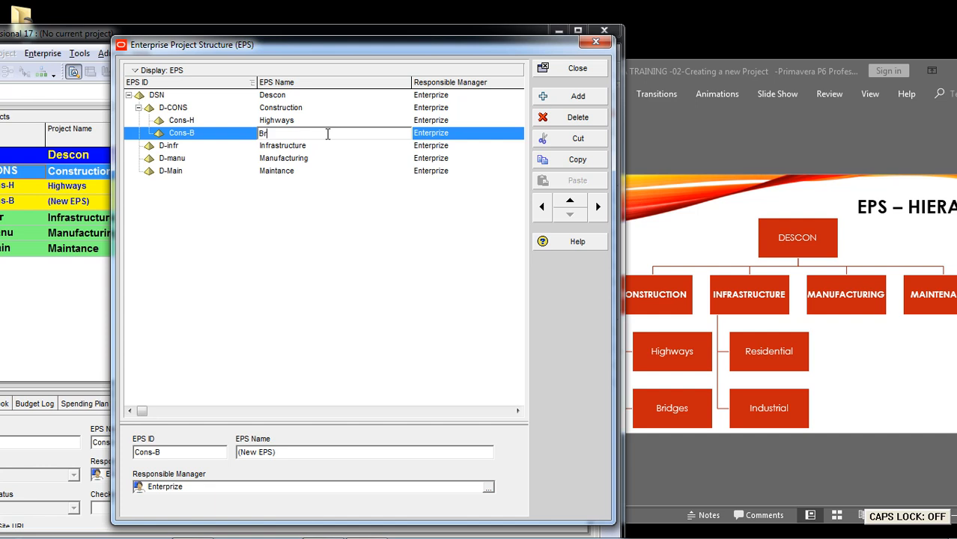
text(idges)
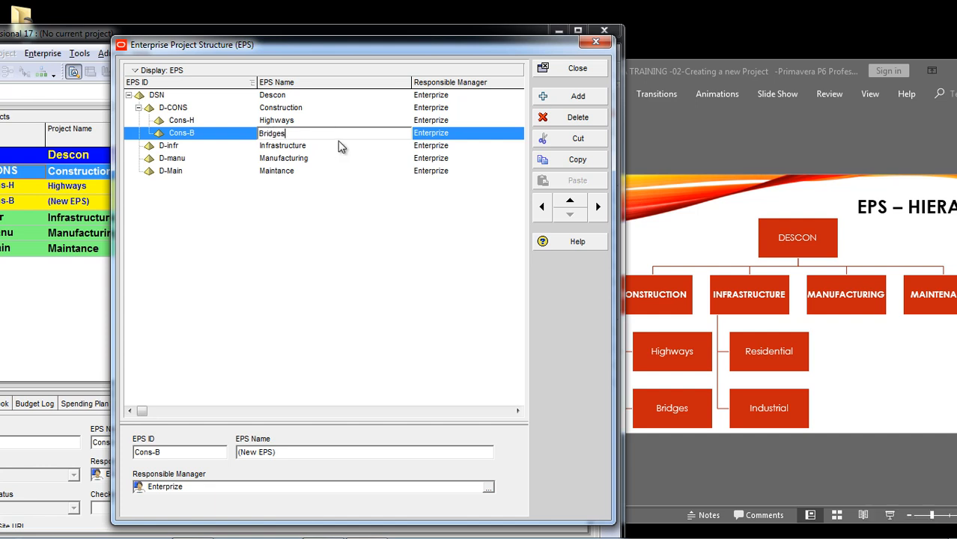
key(Return)
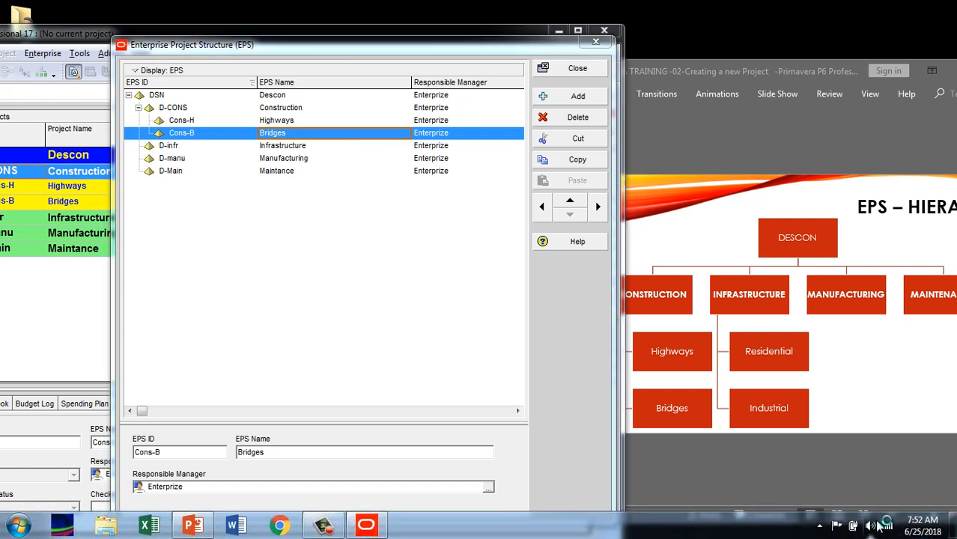
click(867, 536)
click(282, 237)
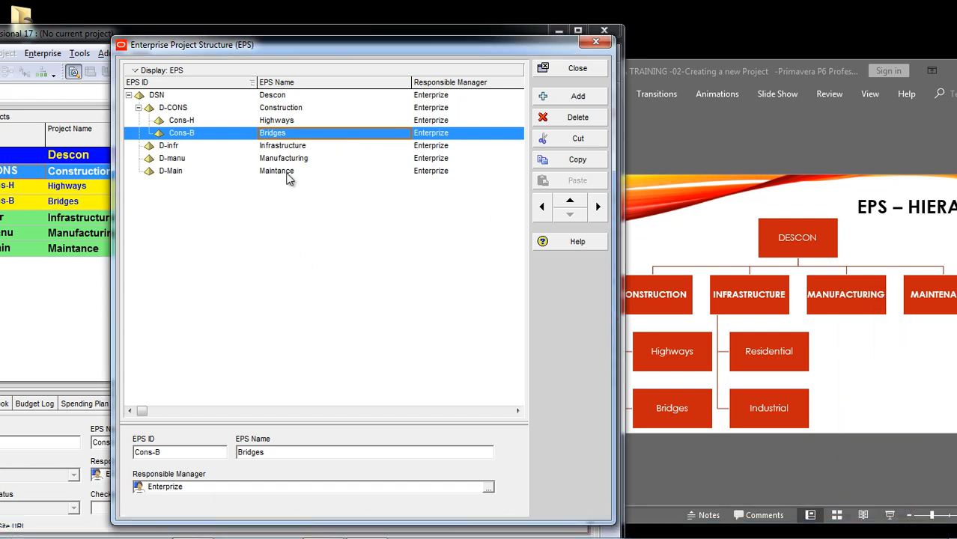
- Add two new EPS nodes after D-infr and indent both beneath Infrastructure
click(182, 149)
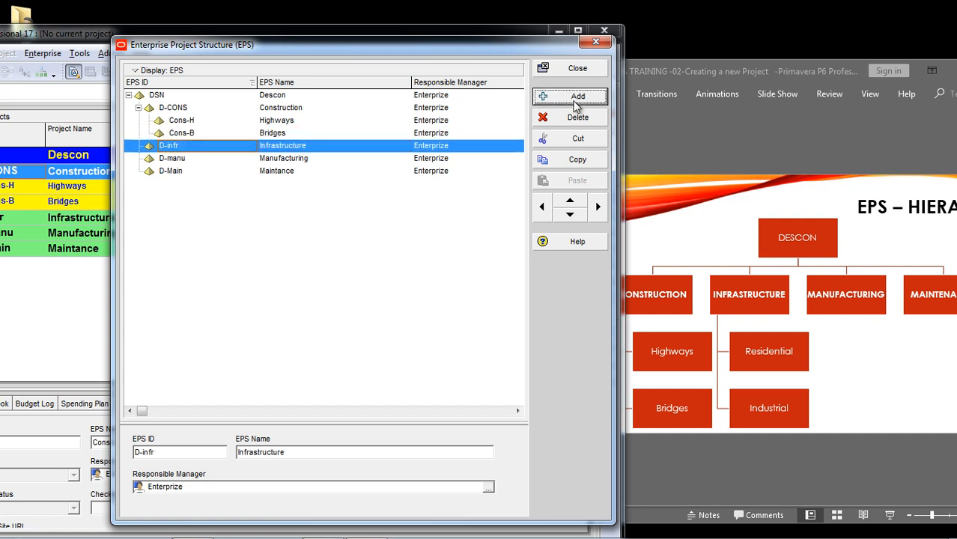
click(576, 99)
click(577, 98)
click(303, 158)
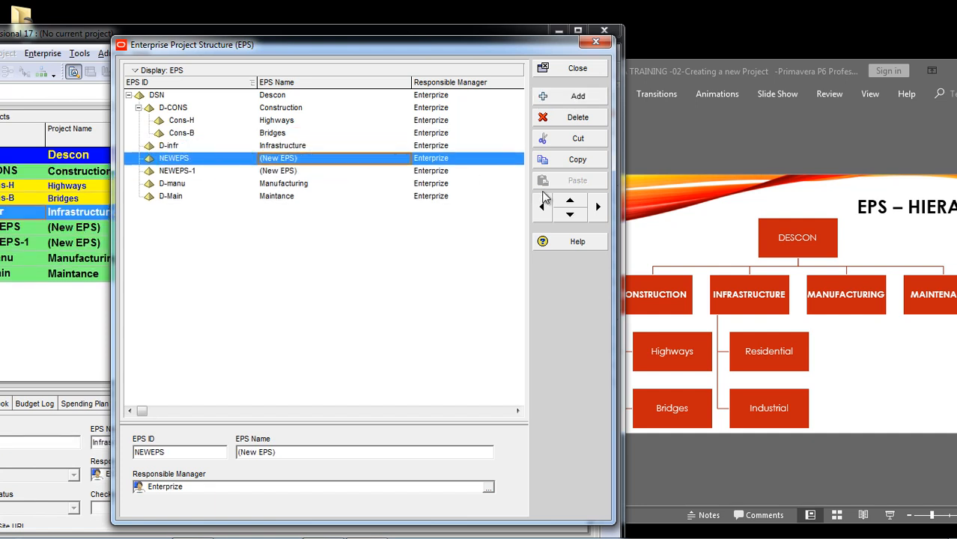
click(598, 207)
click(284, 171)
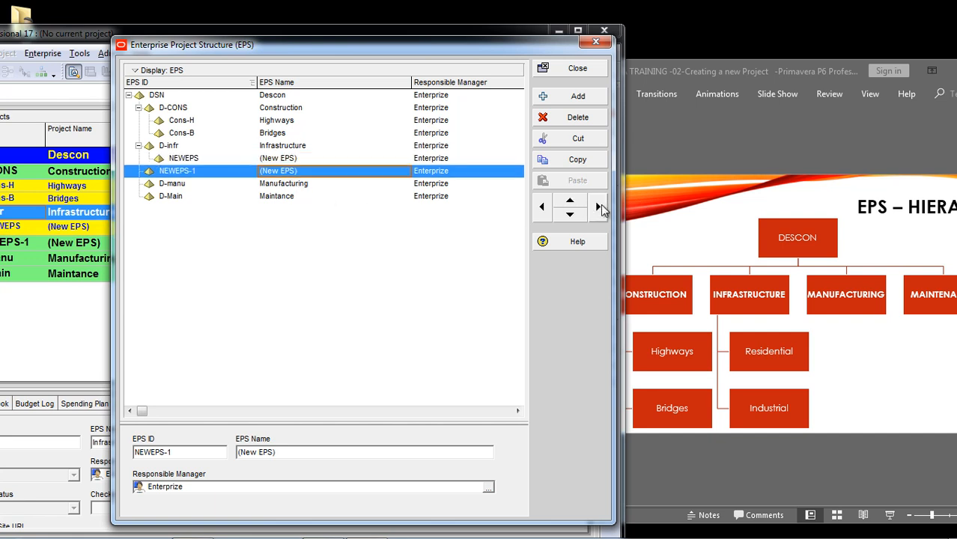
click(597, 207)
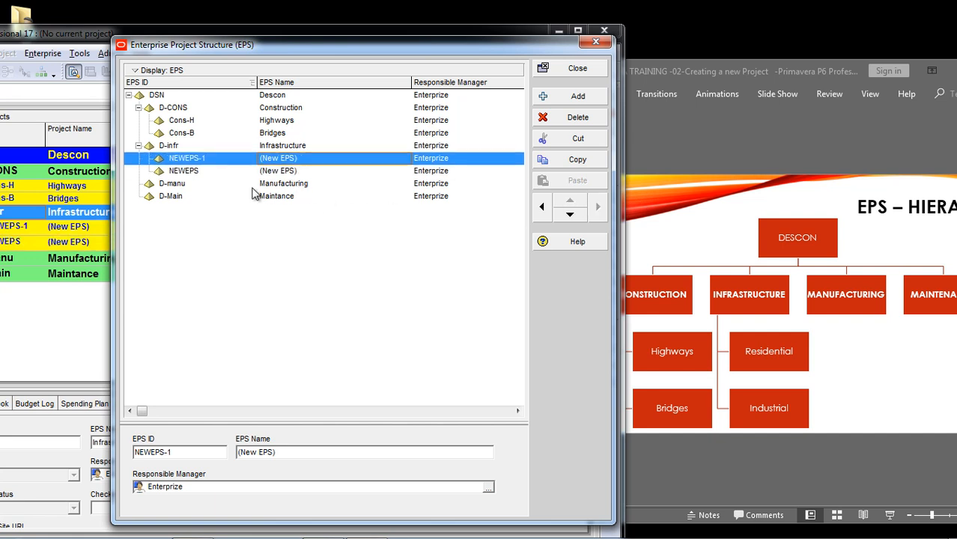
- Set the EPS ID of the first node under Infrastructure to infr-R
click(216, 158)
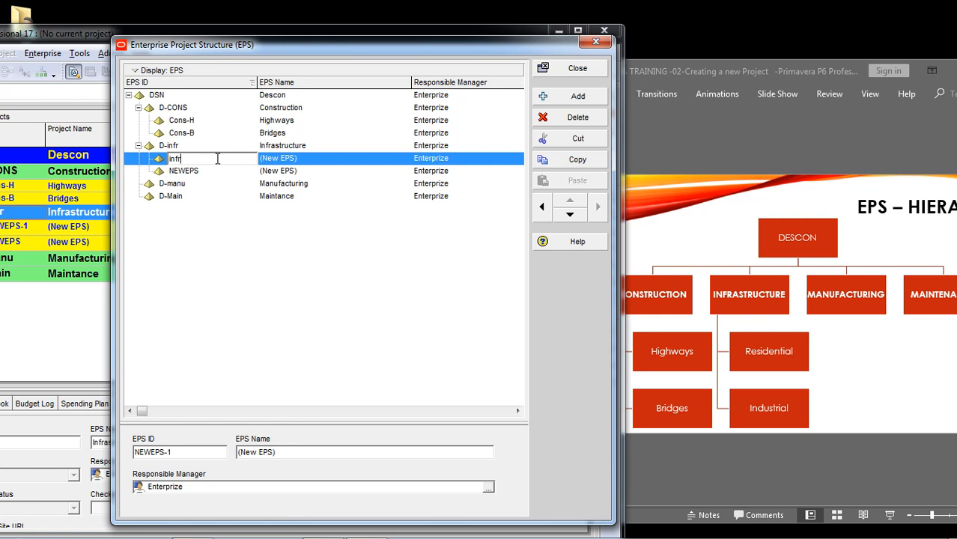
key(Caps_Lock)
text(R)
key(Return)
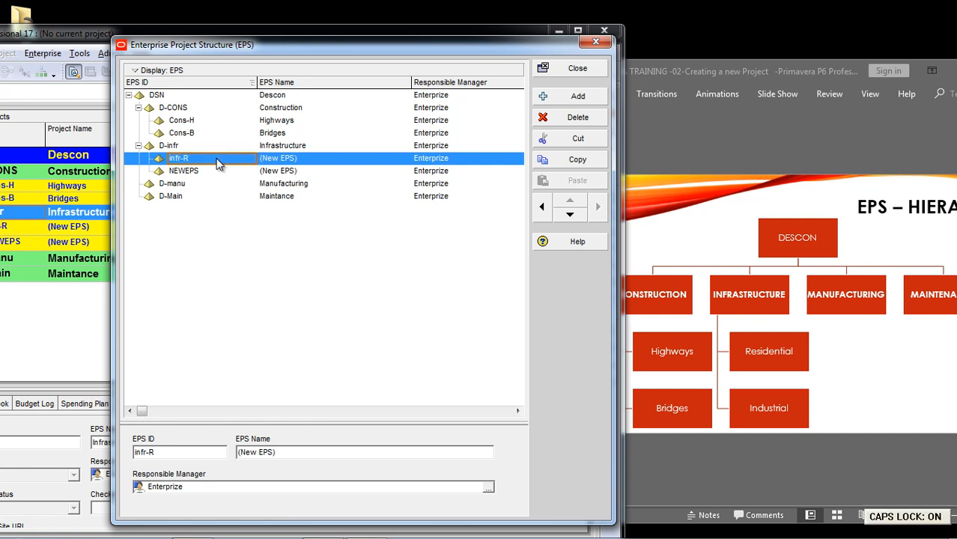
- Set the EPS ID of the second node under Infrastructure to infr-IN
click(204, 172)
click(210, 171)
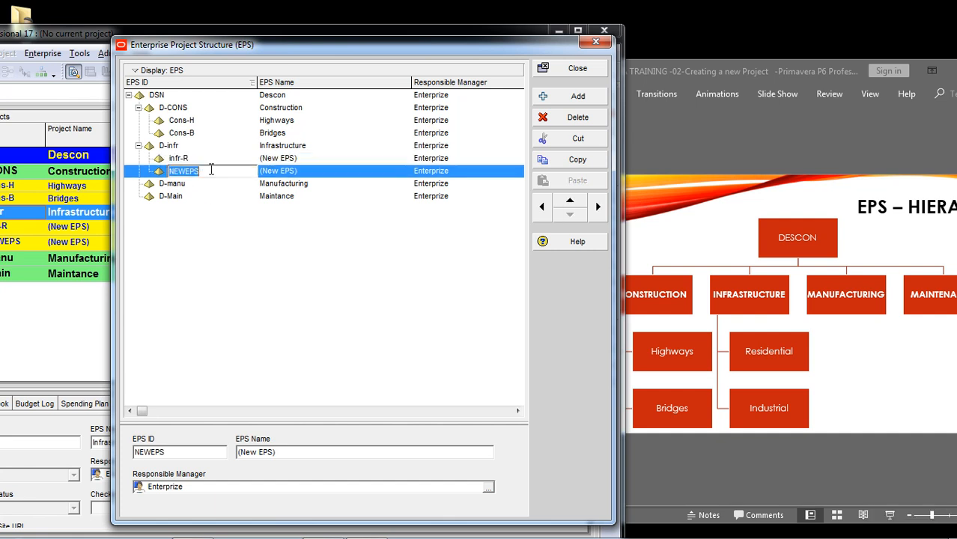
key(BackSpace)
text(INF)
key(BackSpace)
key(BackSpace)
key(BackSpace)
key(Caps_Lock)
text(infr-)
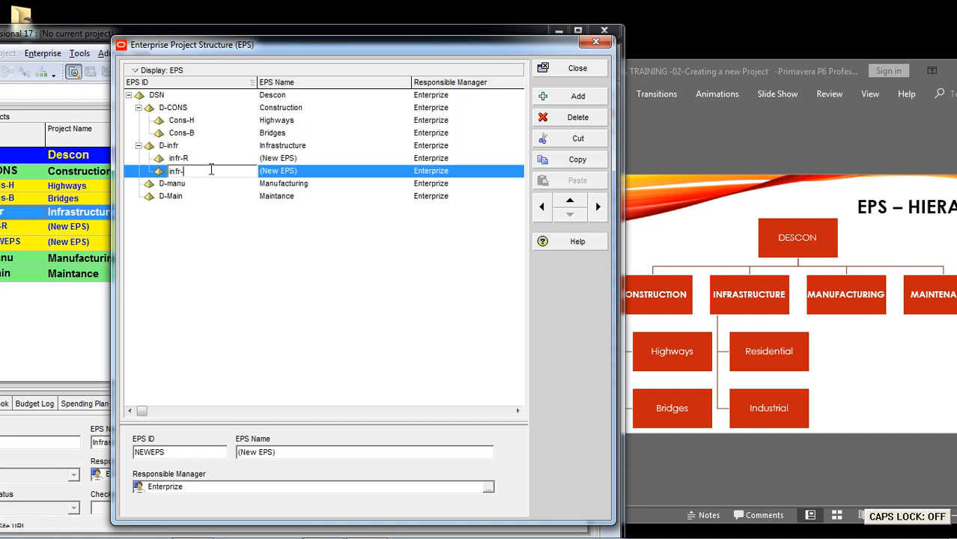
key(Caps_Lock)
text(IN)
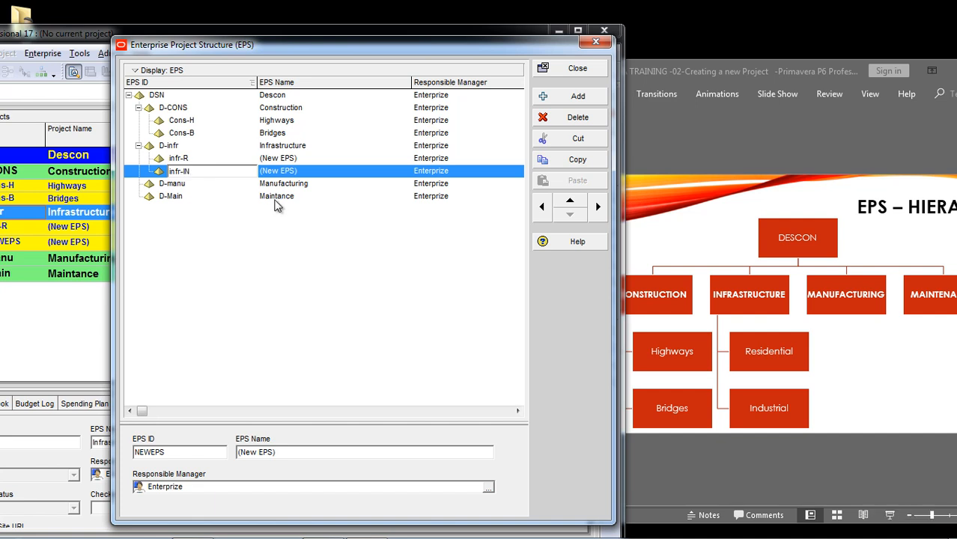
- Set the EPS name of the infr-R node to Residential
click(310, 158)
click(311, 158)
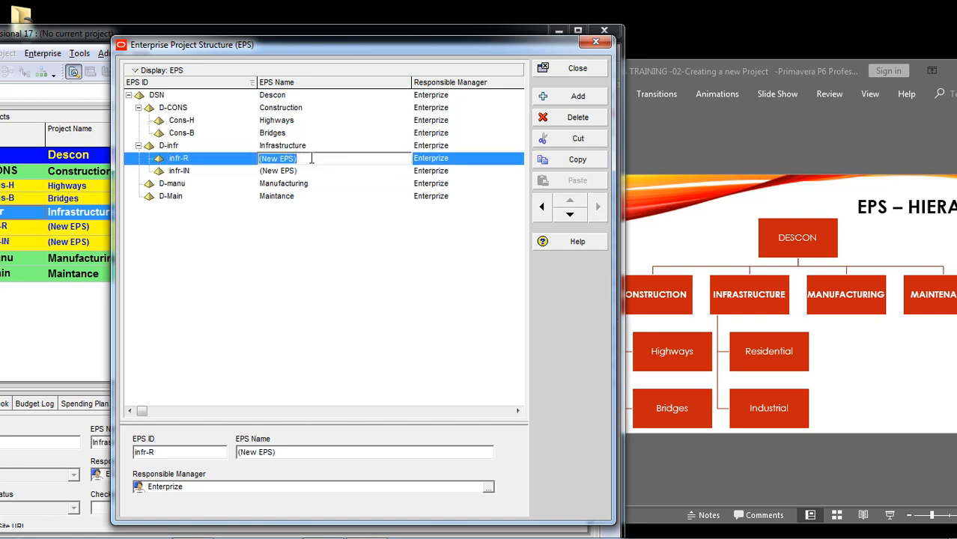
text(R)
key(Caps_Lock)
text(esiden)
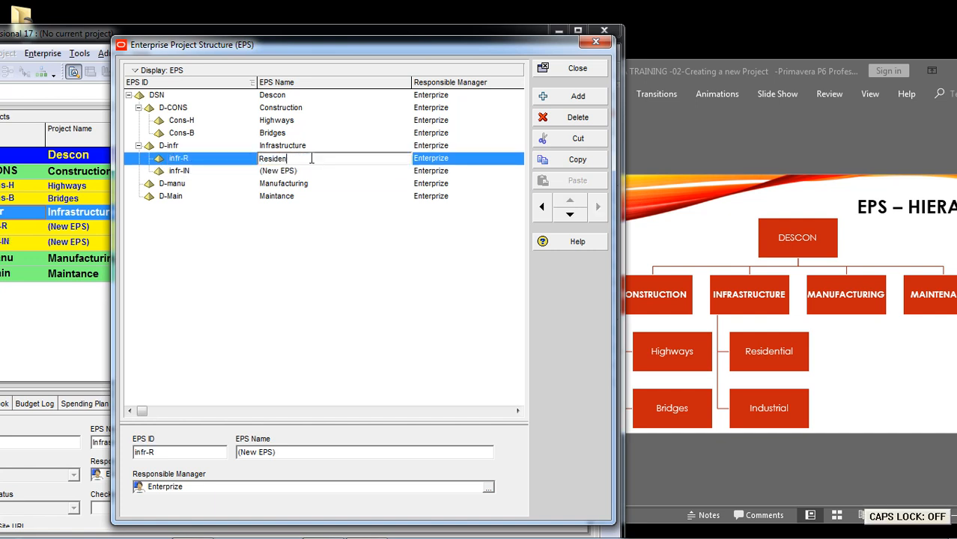
text(tia)
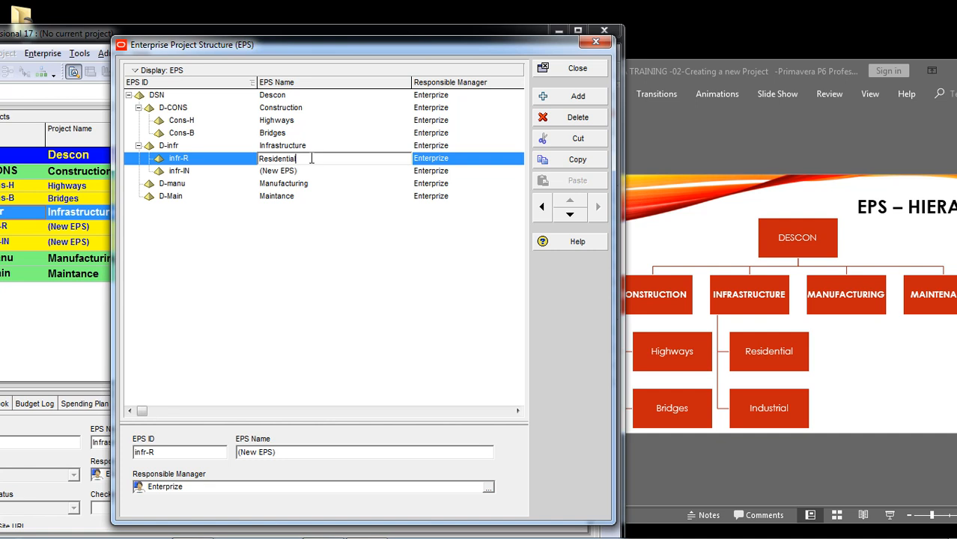
text(l)
- Set the EPS name of the infr-IN node to Industrial
click(321, 172)
click(320, 171)
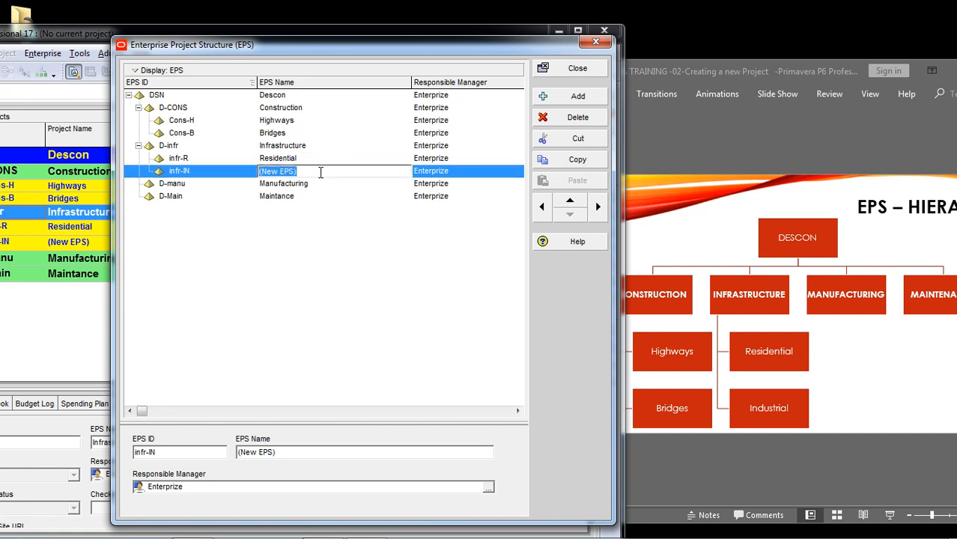
key(Caps_Lock)
text(Industr)
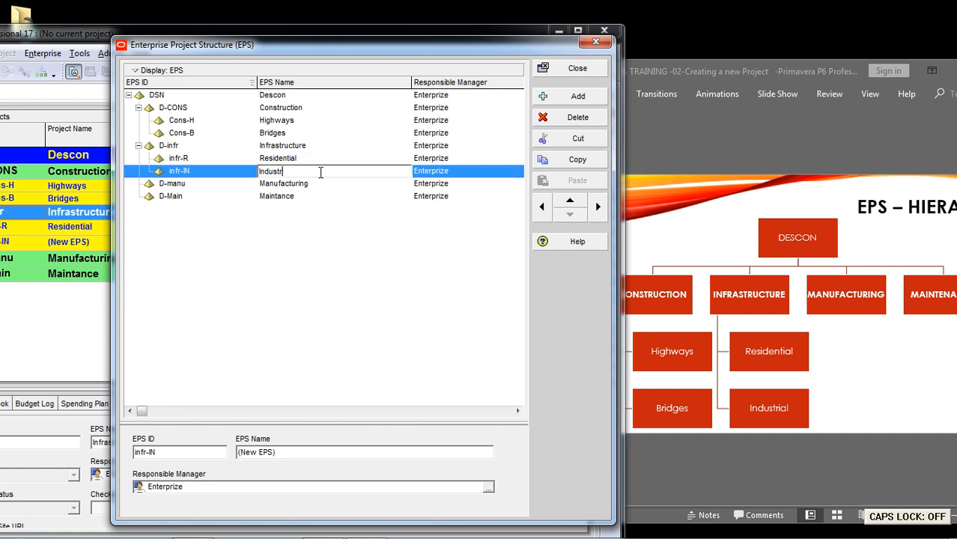
text(ial)
key(Return)
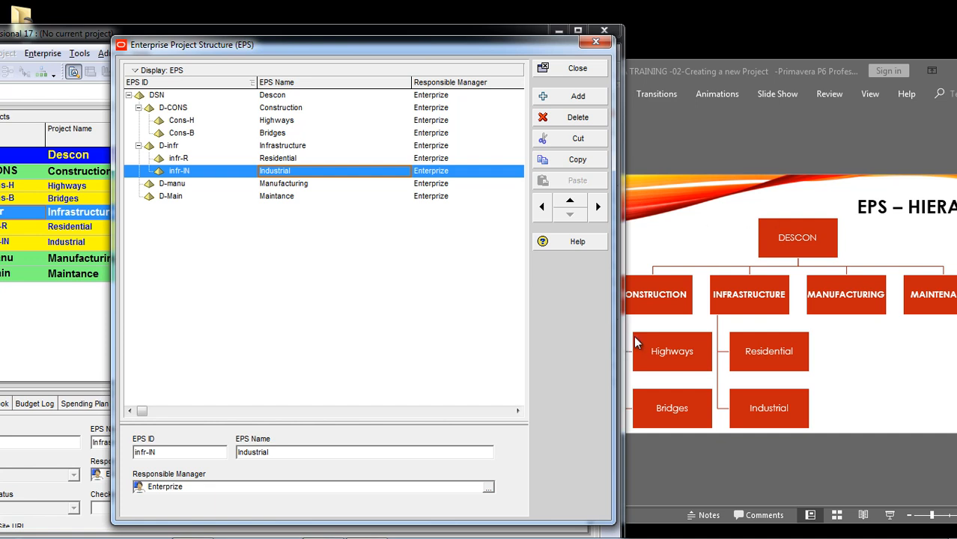
- Display the EPS as a chart and zoom it so the whole hierarchy fits in view
click(181, 75)
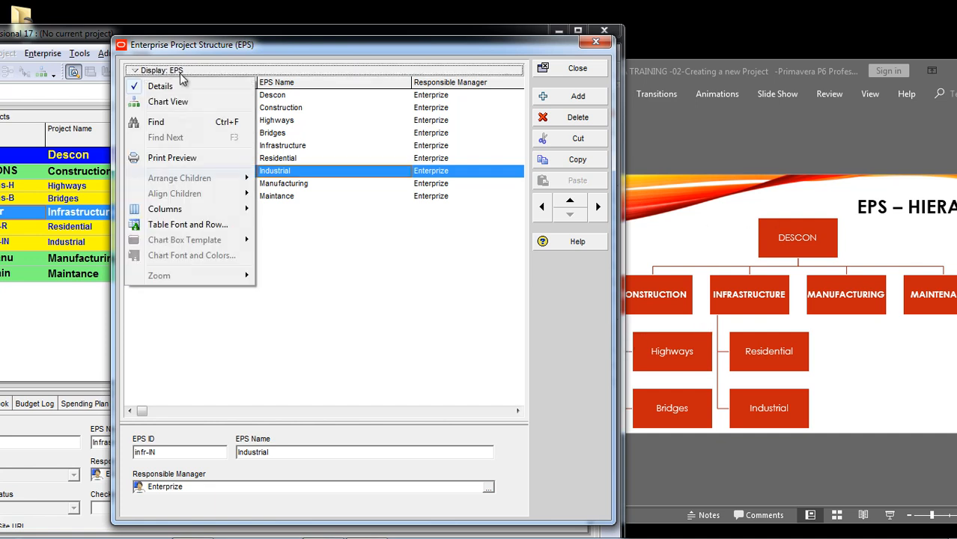
click(169, 106)
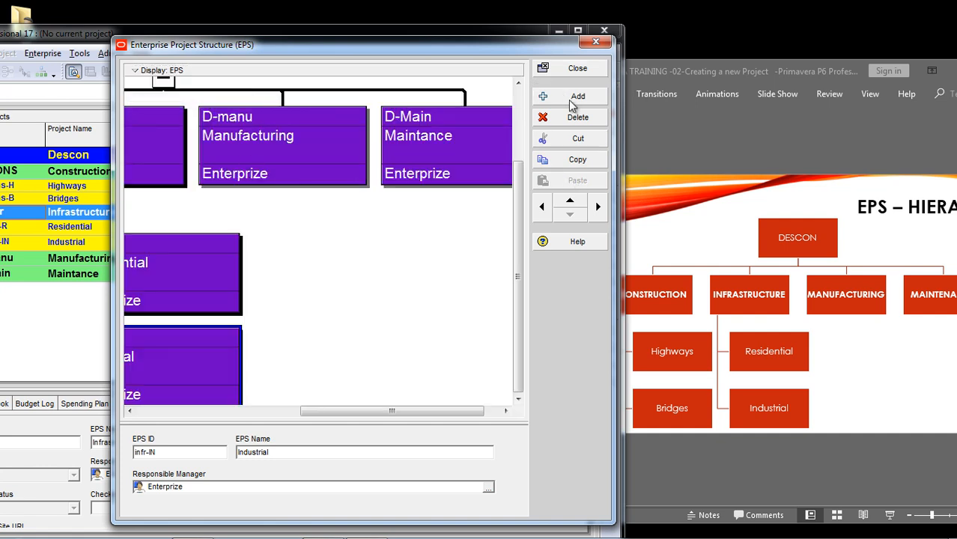
right_click(272, 259)
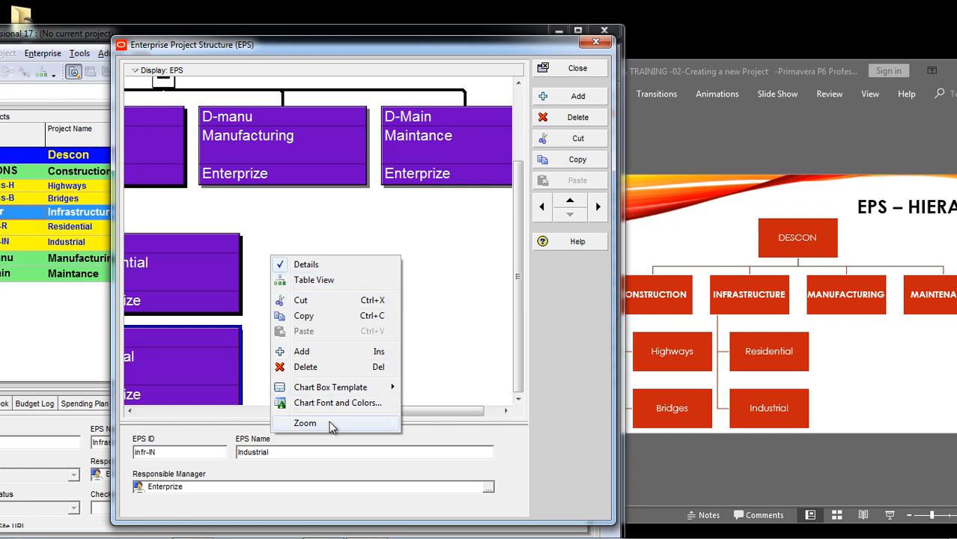
mouse_move(331, 424)
click(436, 454)
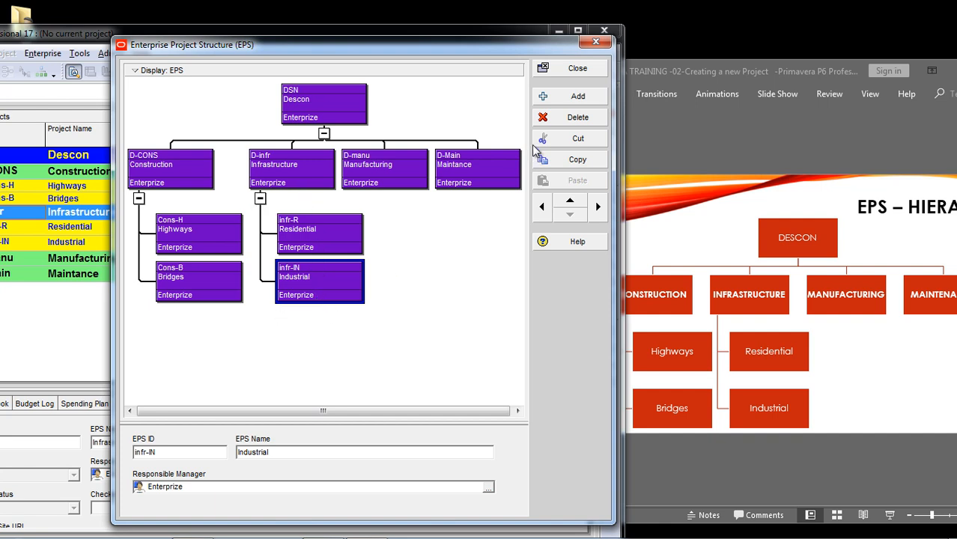
- Return the EPS display to the table view and close the Enterprise Project Structure dialog
click(141, 72)
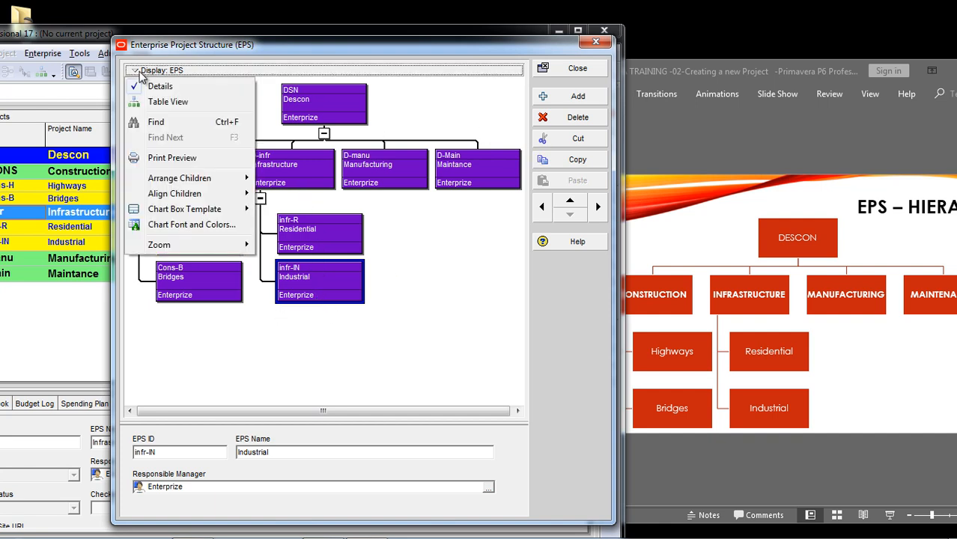
click(168, 103)
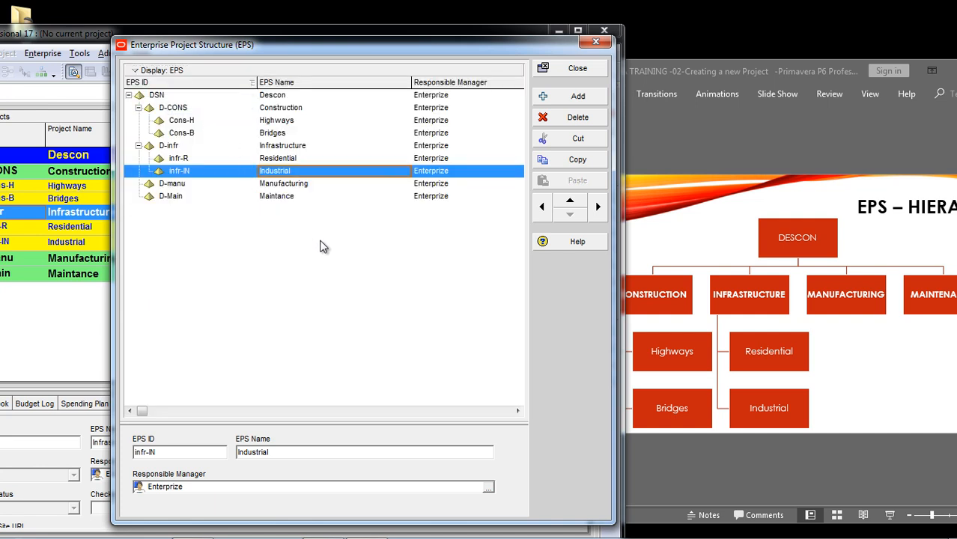
click(572, 70)
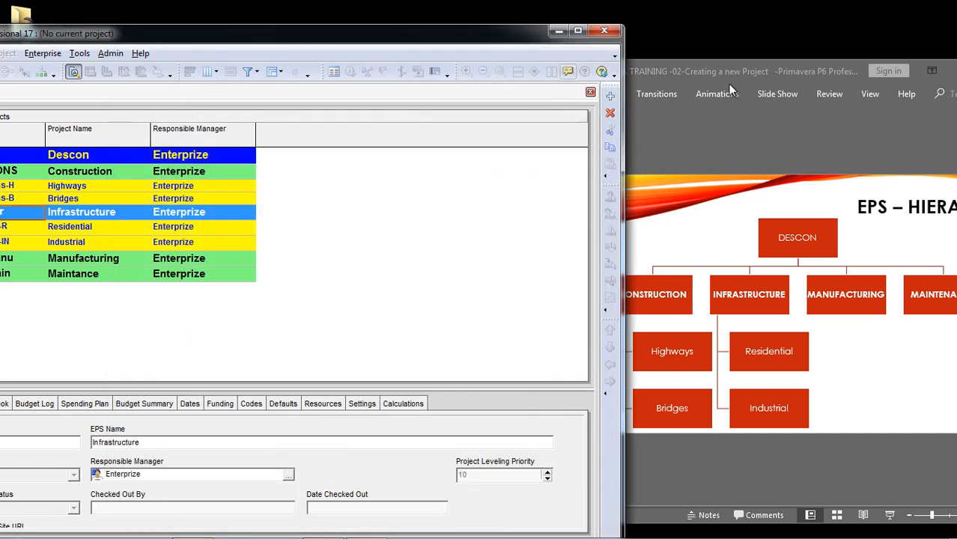
- Switch to the PowerPoint presentation and advance to the OBS hierarchy slide
click(731, 71)
key(Down)
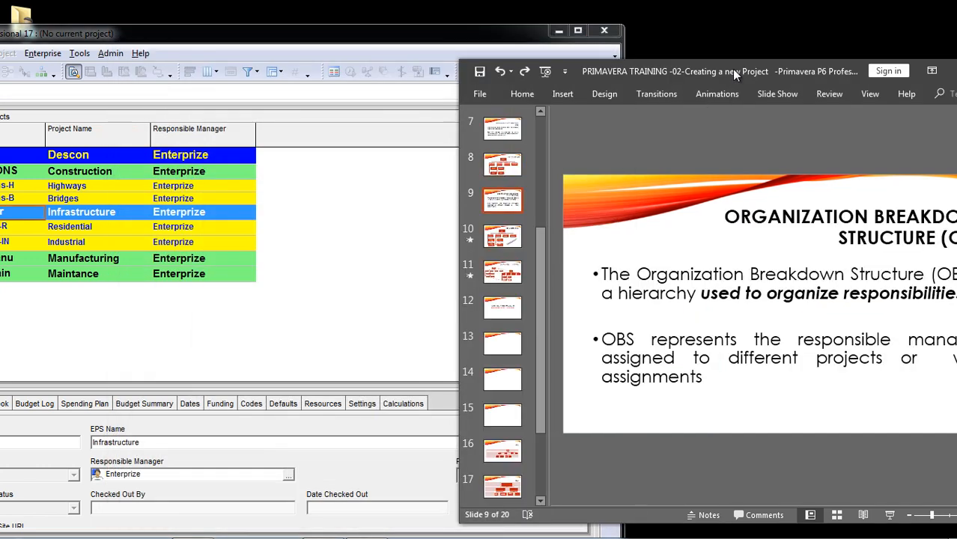
key(Down)
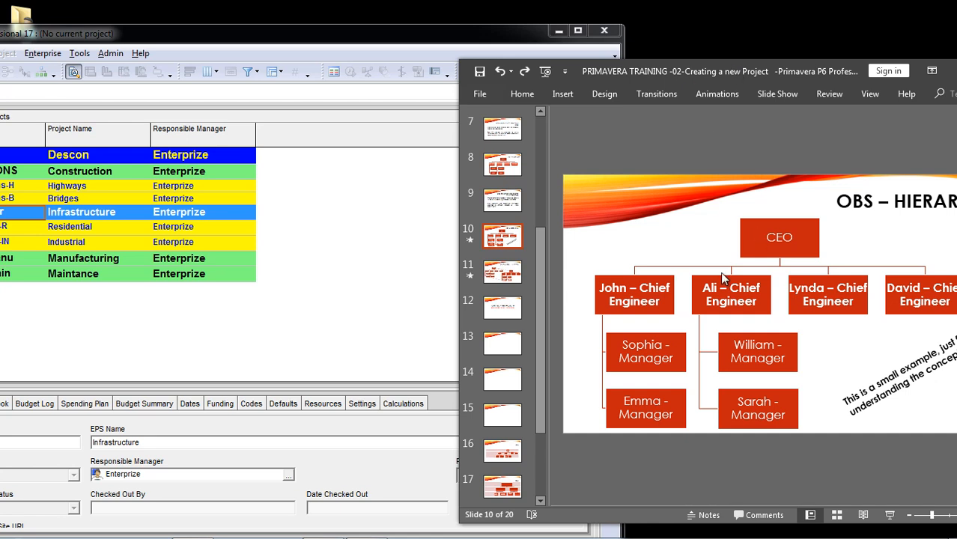
- Switch to Primavera P6, open the Organizational Breakdown Structure and rename its root element to CEO
click(51, 60)
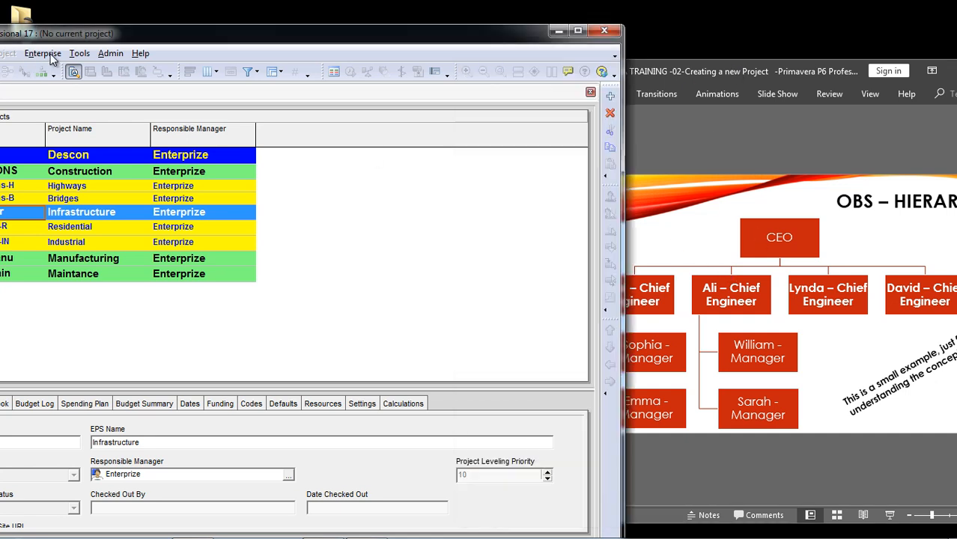
click(45, 54)
click(98, 153)
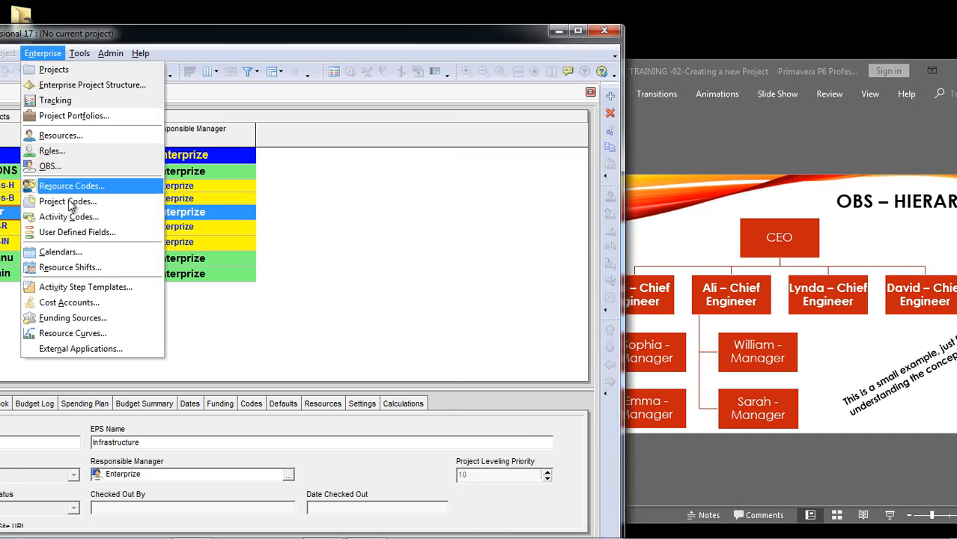
click(69, 167)
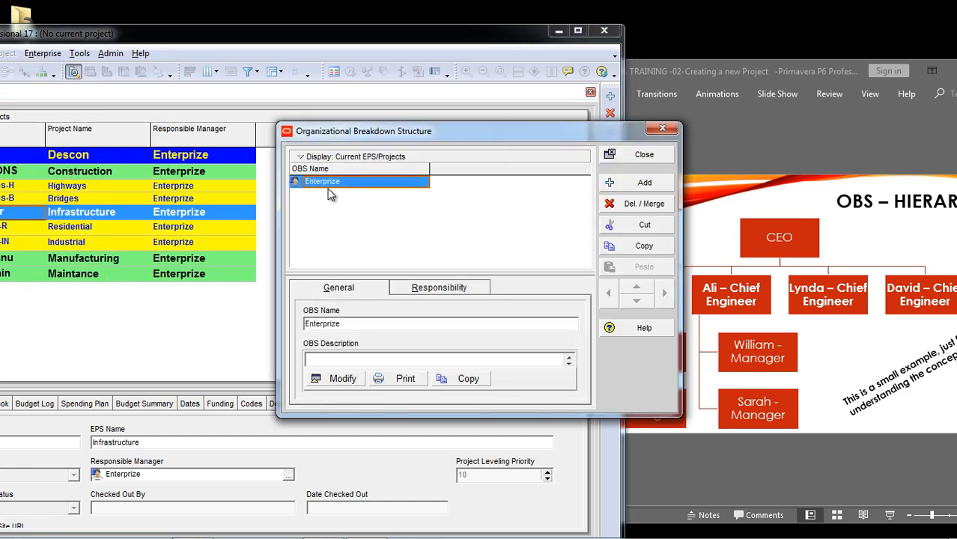
click(355, 182)
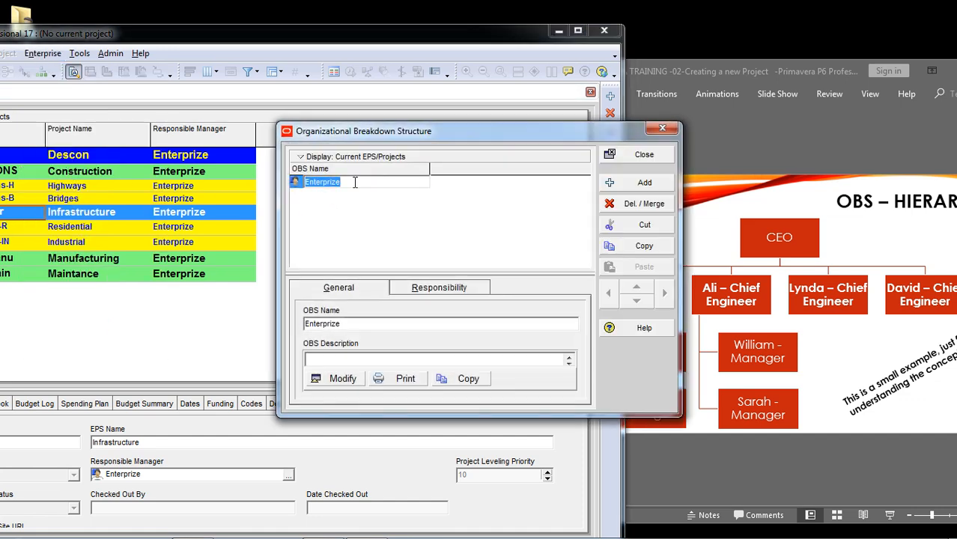
key(Caps_Lock)
text(CEO)
key(Return)
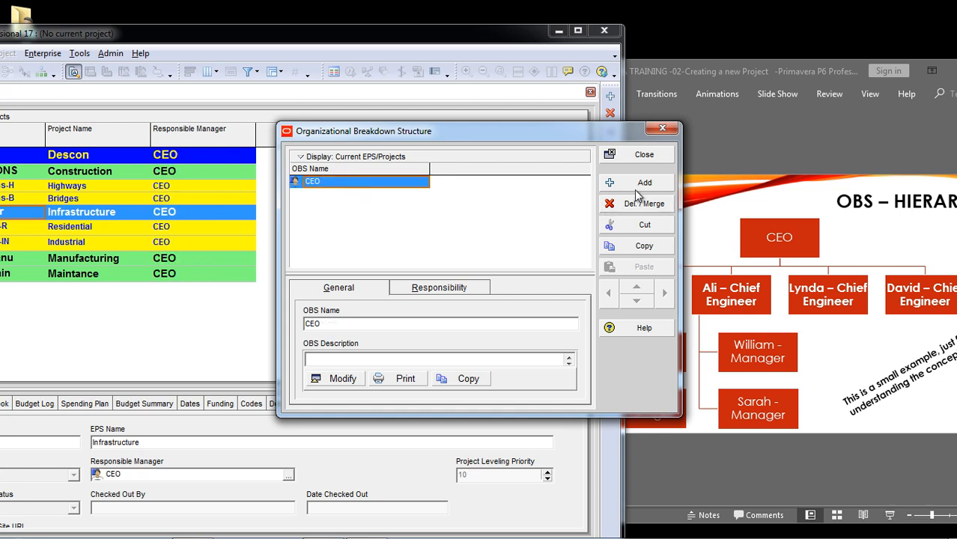
- Add four new OBS elements beneath CEO, accepting the display of all OBS elements
click(628, 184)
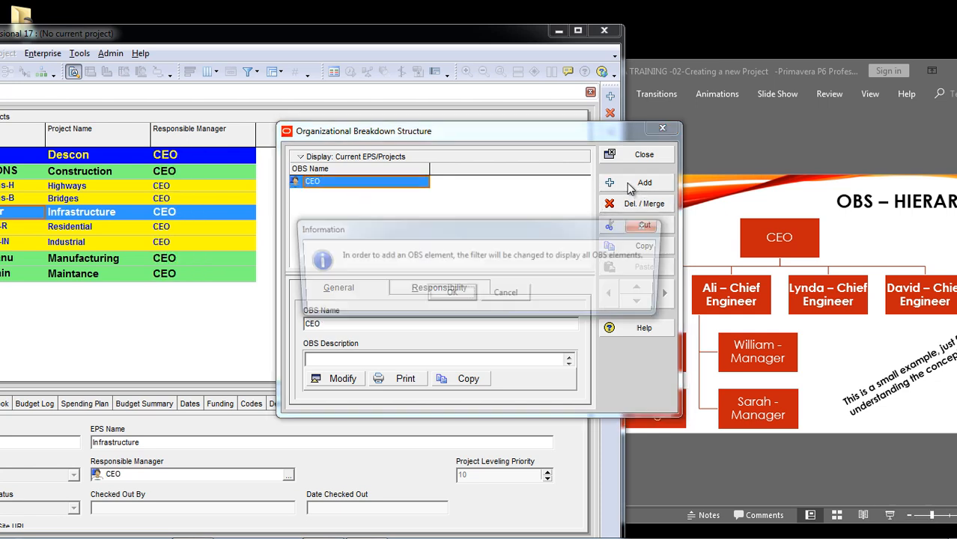
click(462, 295)
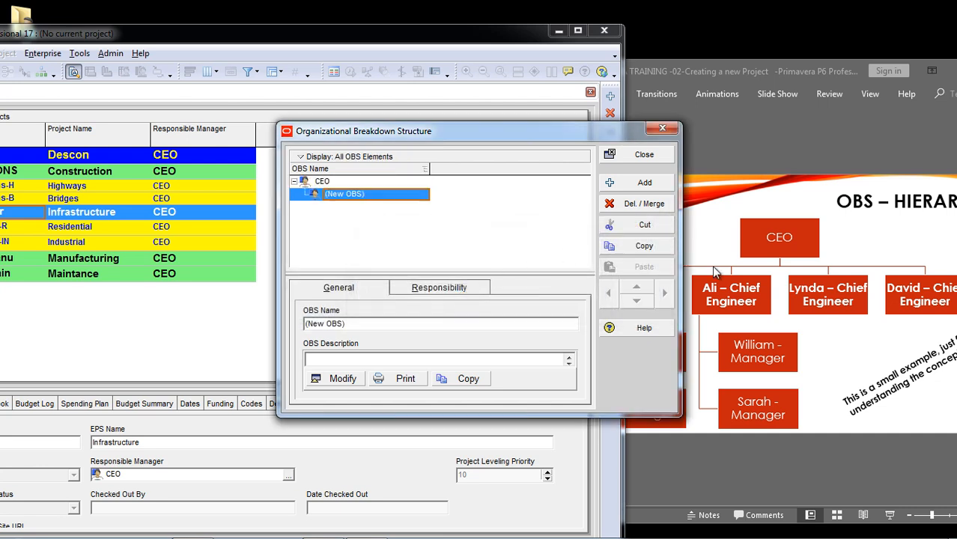
drag(533, 134, 413, 141)
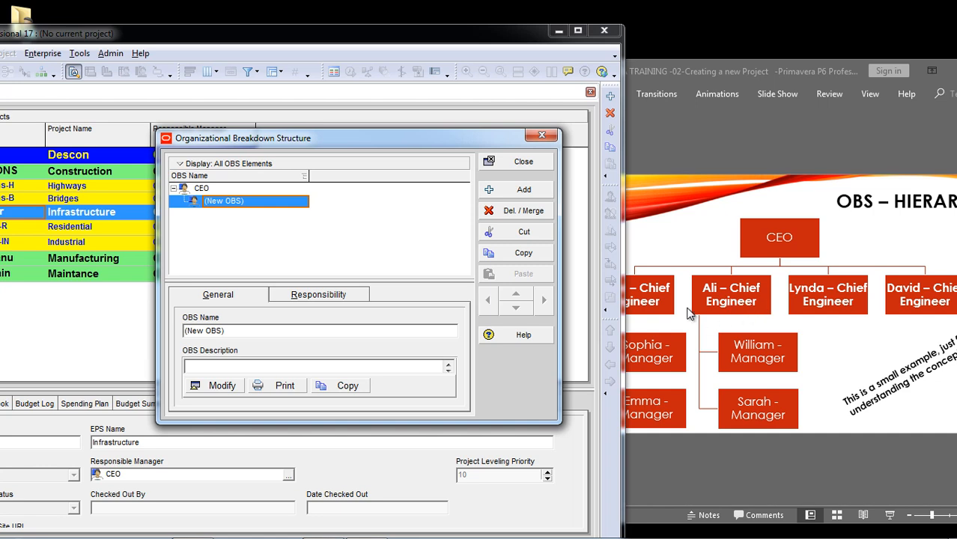
click(510, 196)
click(510, 196)
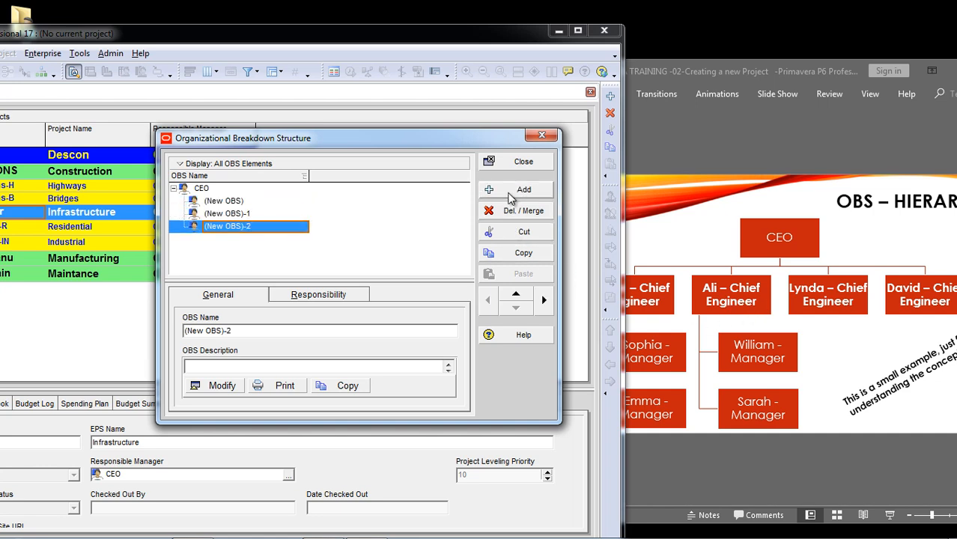
click(510, 196)
- Name the first OBS element under CEO with the first chief engineer's name from the slide followed by Chief Engineer
click(225, 201)
click(225, 202)
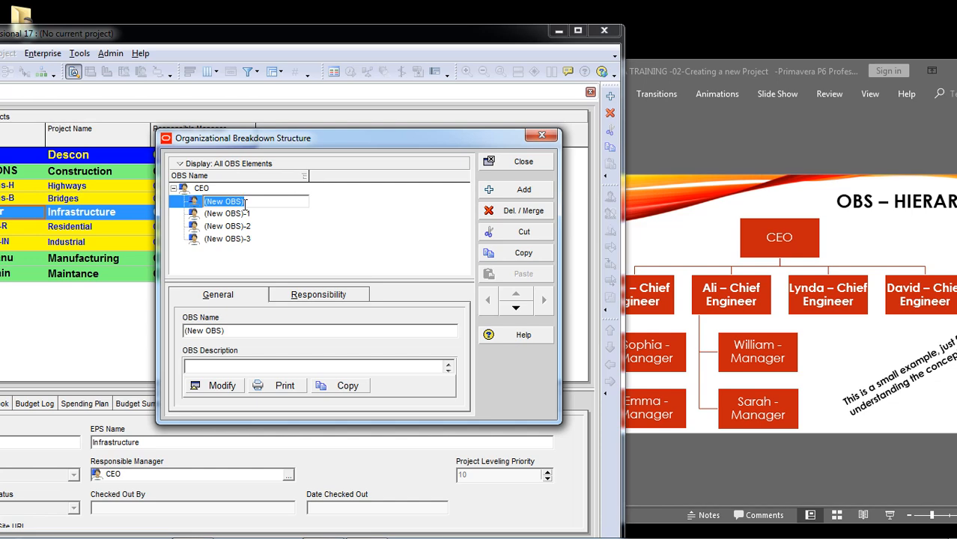
key(alt+Tab)
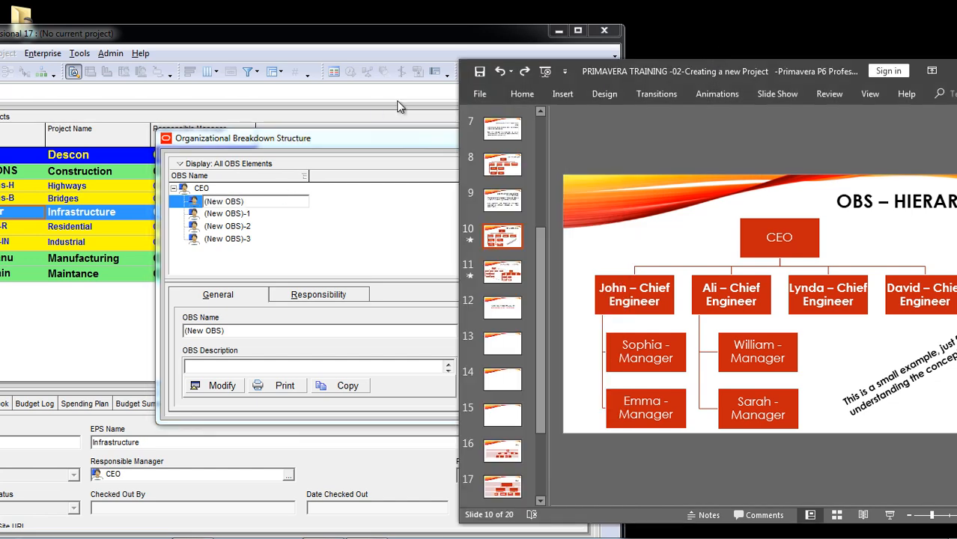
click(298, 201)
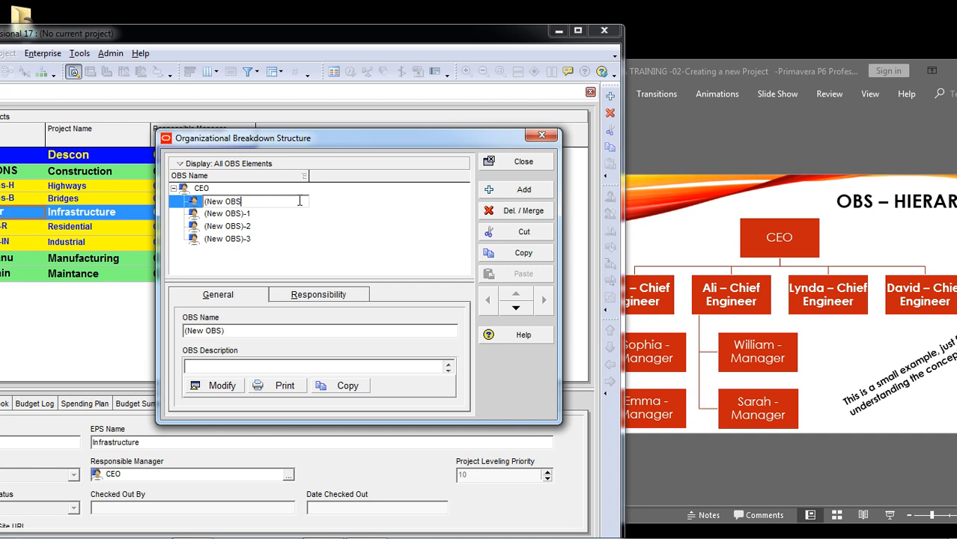
key(BackSpace)
key(BackSpace)
key(BackSpace)
key(BackSpace)
key(BackSpace)
key(BackSpace)
key(BackSpace)
key(BackSpace)
key(Caps_Lock)
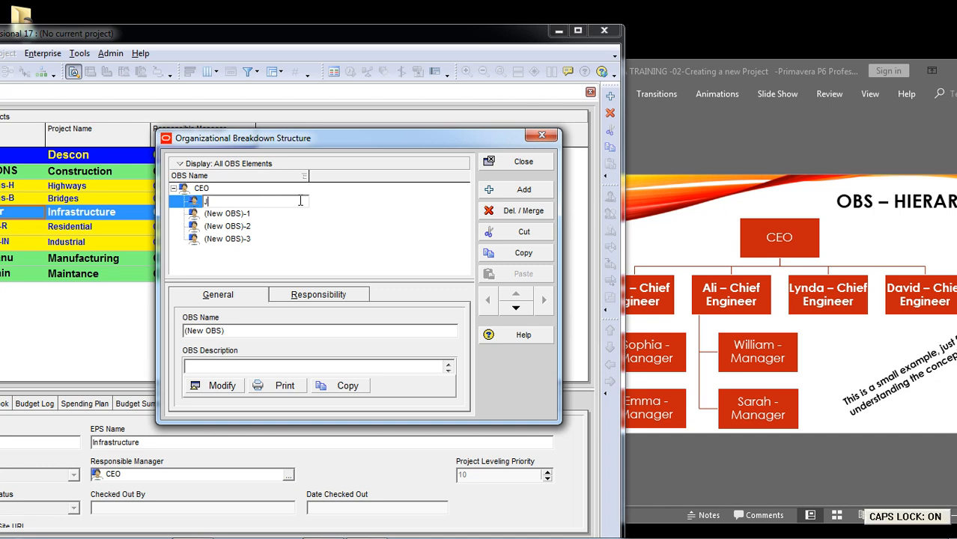
text(John Chief Engineer)
key(BackSpace)
text(er)
key(Return)
- Name the second OBS element under CEO by copying the first element's name and substituting the second chief engineer's name from the slide
click(276, 201)
key(ctrl+c)
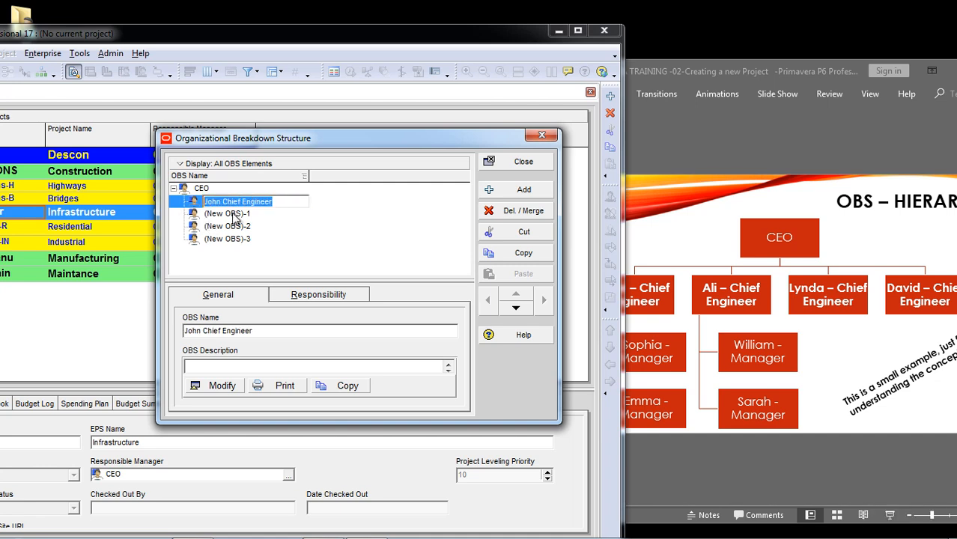
click(237, 214)
click(262, 214)
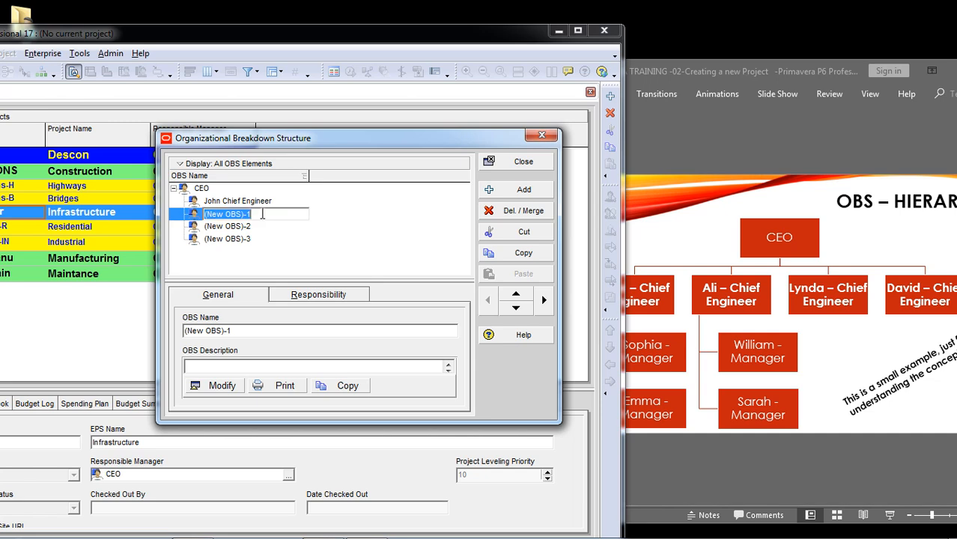
key(ctrl+v)
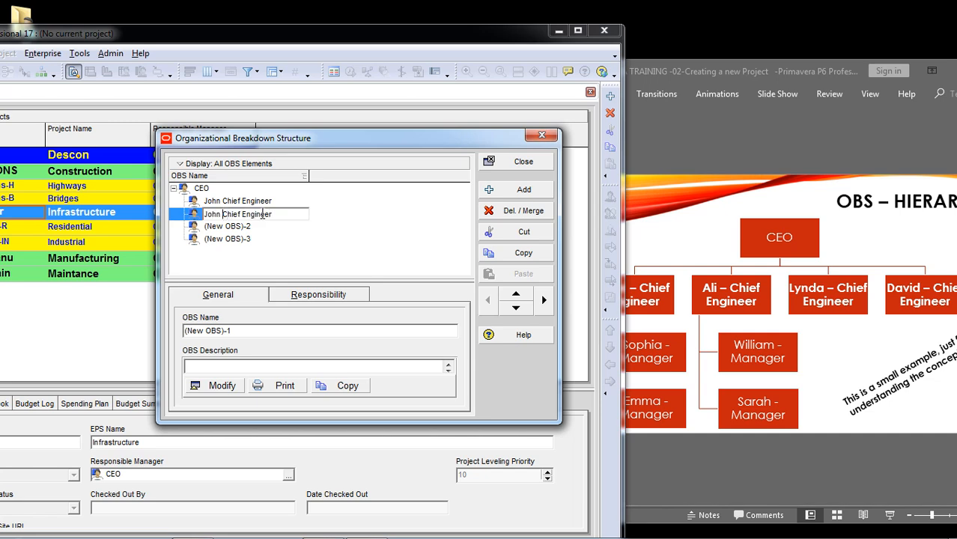
key(BackSpace)
key(BackSpace)
key(BackSpace)
key(BackSpace)
key(Caps_Lock)
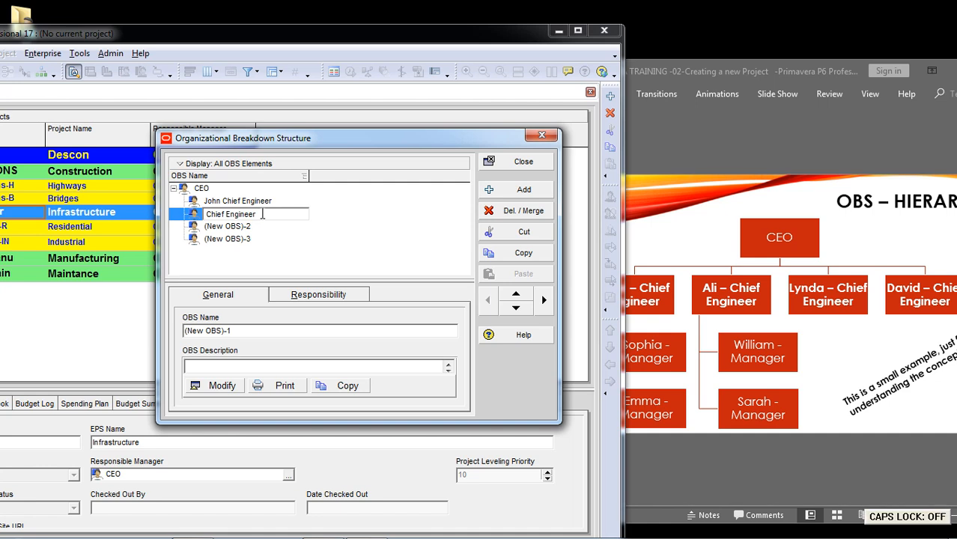
text(Ali)
key(Return)
- Name the third OBS element under CEO with the third chief engineer's name from the slide followed by Chief Engineer
click(258, 226)
click(260, 225)
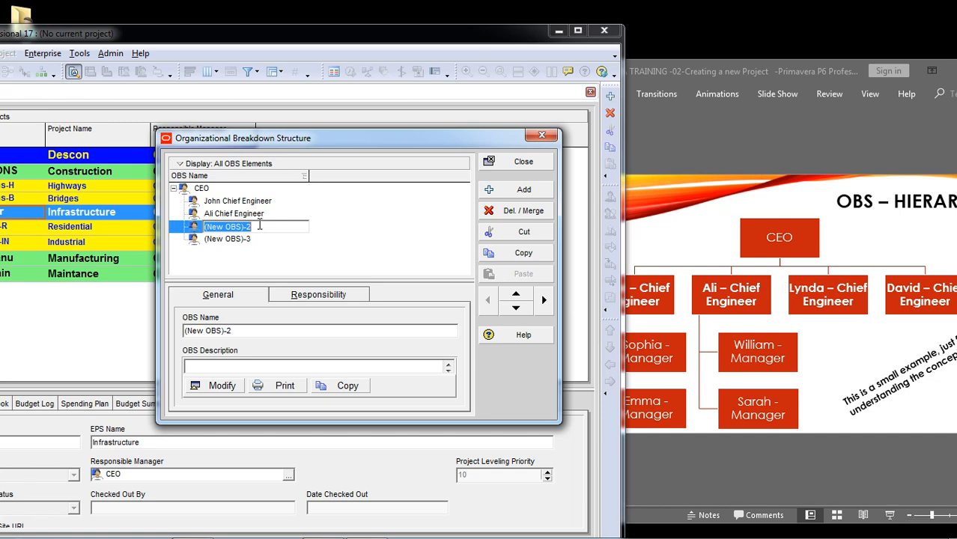
key(ctrl+v)
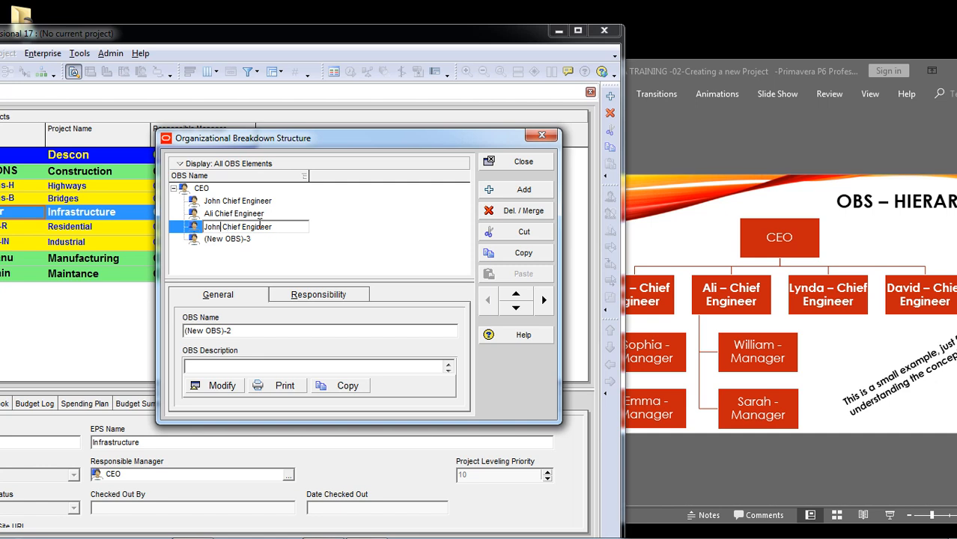
key(BackSpace)
key(BackSpace)
key(BackSpace)
key(BackSpace)
key(BackSpace)
text(Lynda)
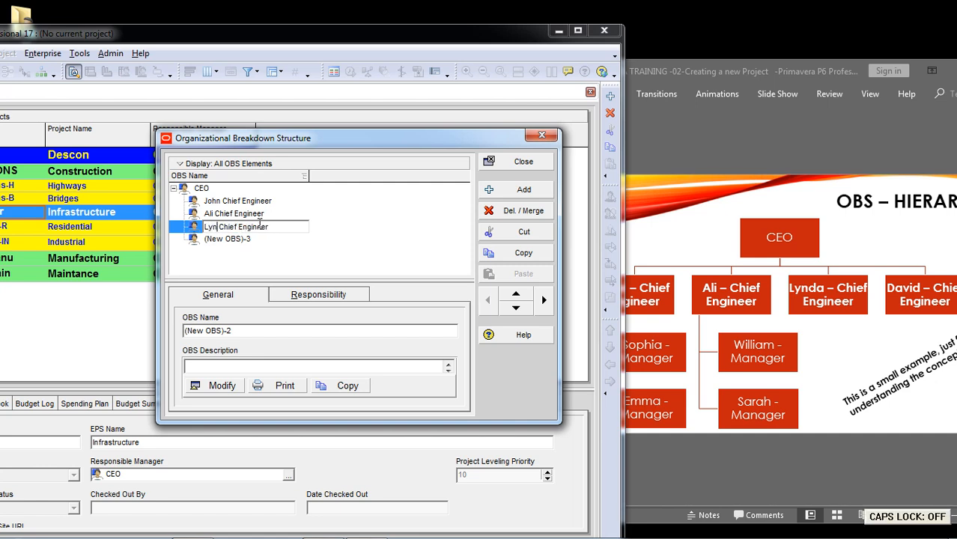
key(Return)
- Name the fourth OBS element under CEO with the fourth chief engineer's name from the slide followed by Chief Engineer
click(247, 239)
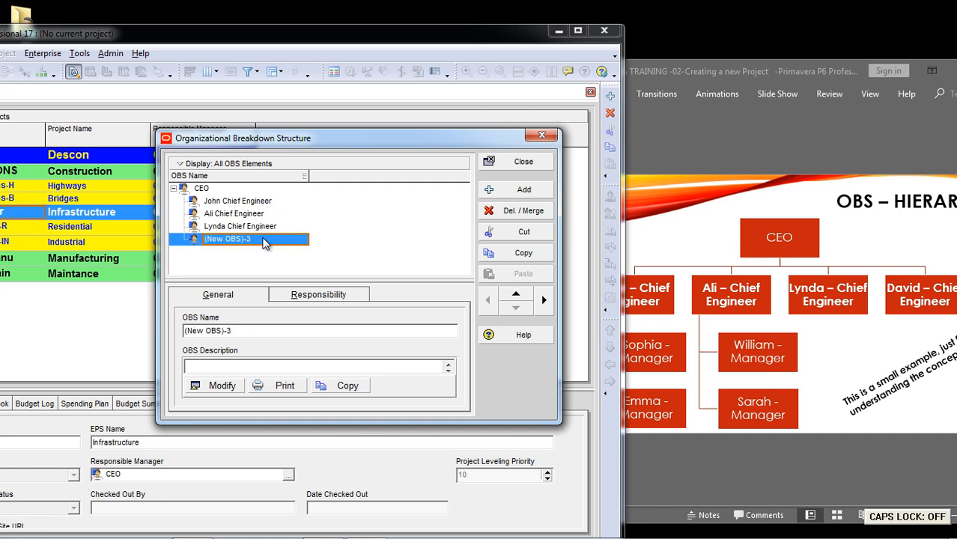
click(262, 240)
text(D)
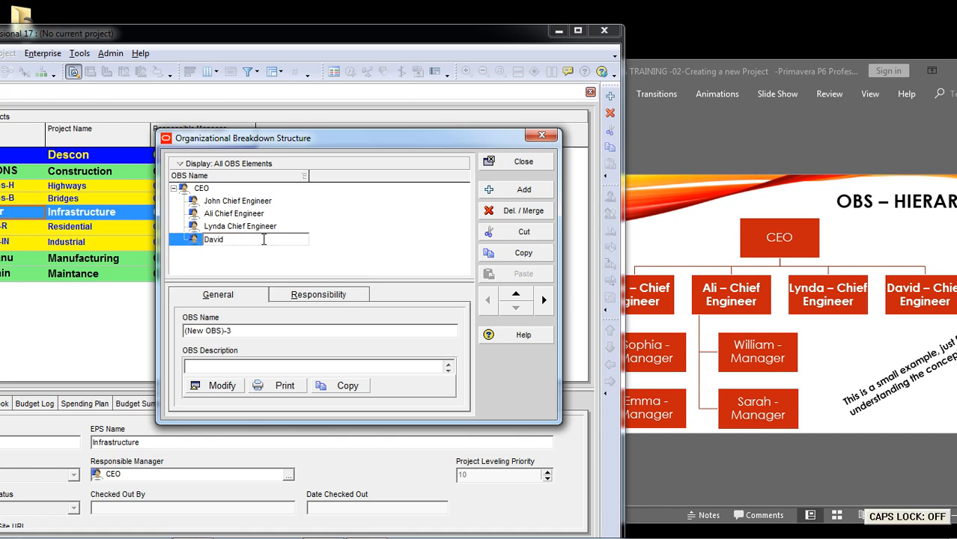
text(avid)
key(ctrl+v)
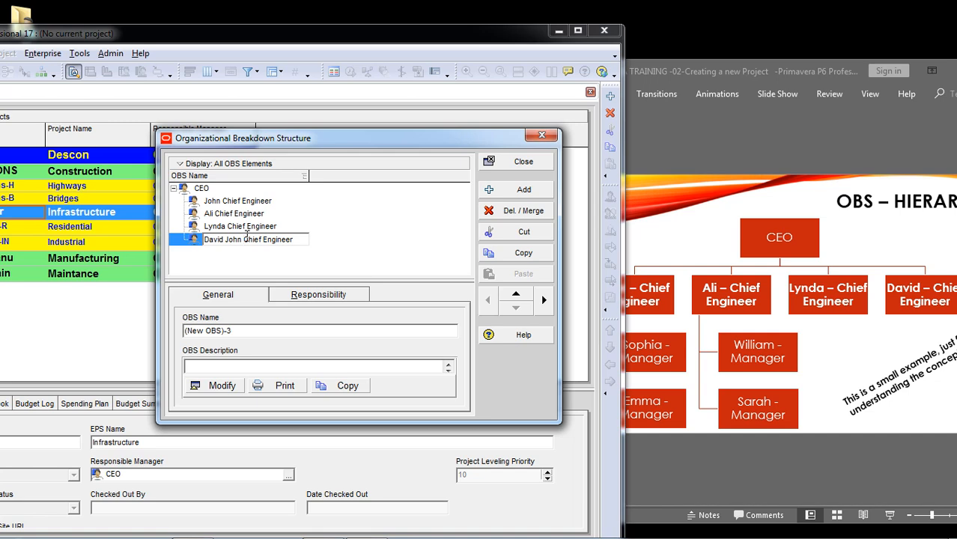
key(BackSpace)
key(BackSpace)
key(BackSpace)
key(BackSpace)
key(BackSpace)
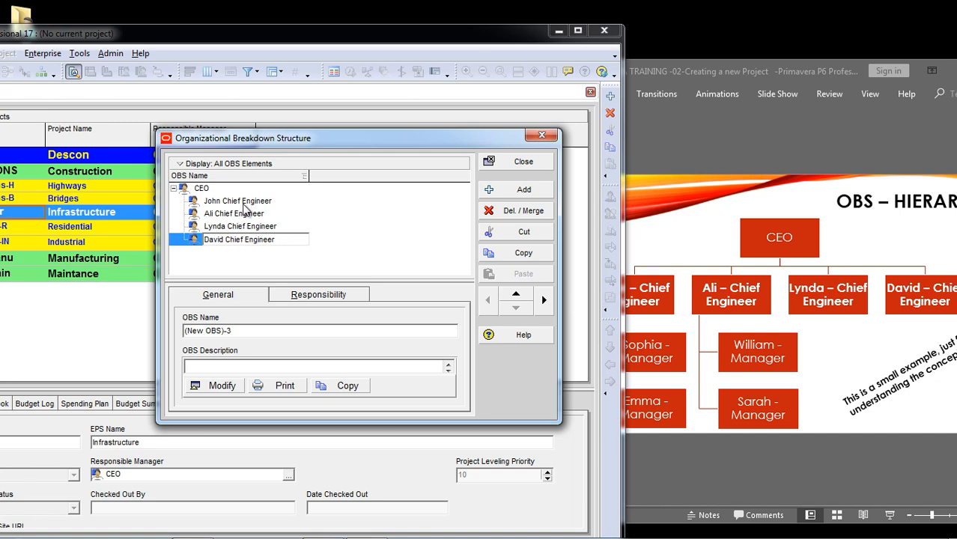
- Add two new OBS elements after the first chief engineer and indent both beneath that chief engineer
click(244, 206)
click(523, 191)
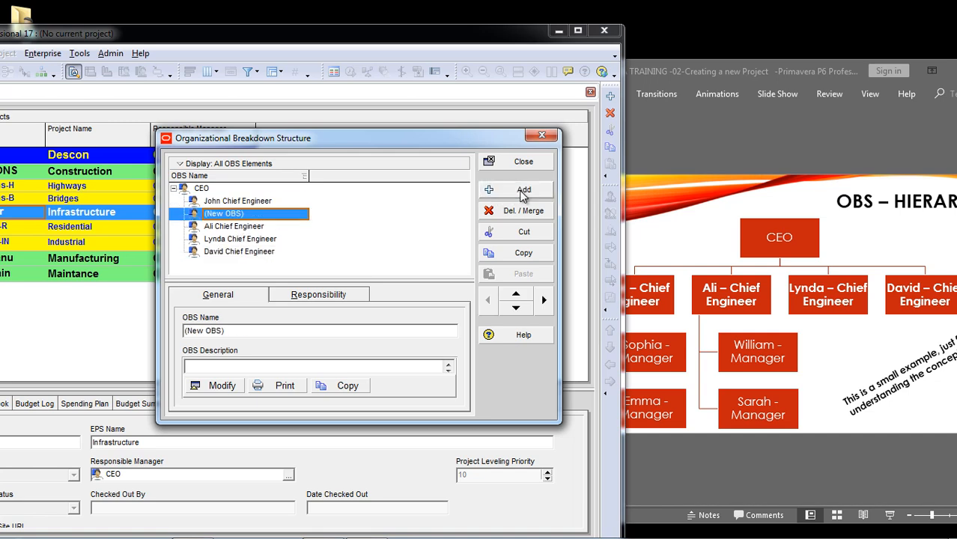
click(522, 192)
click(289, 215)
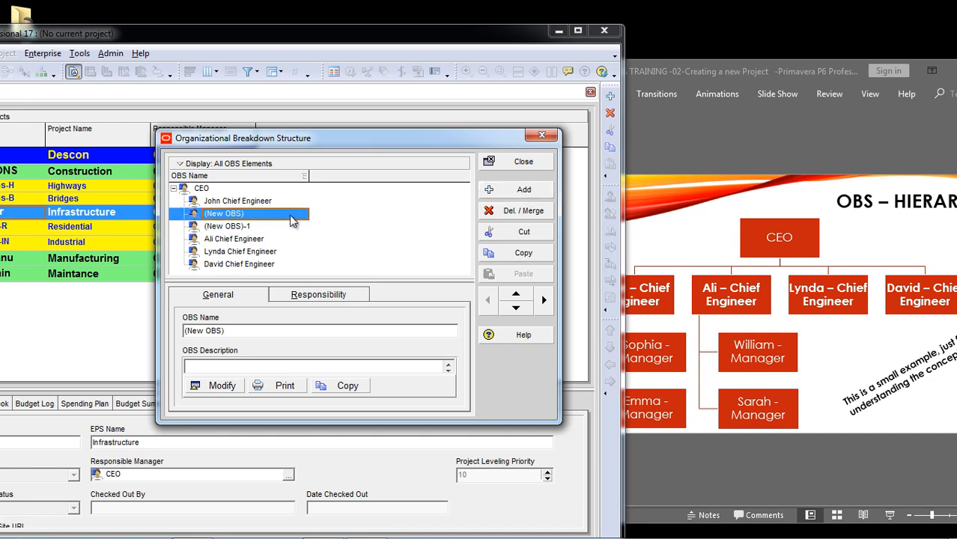
ctrl+click(253, 229)
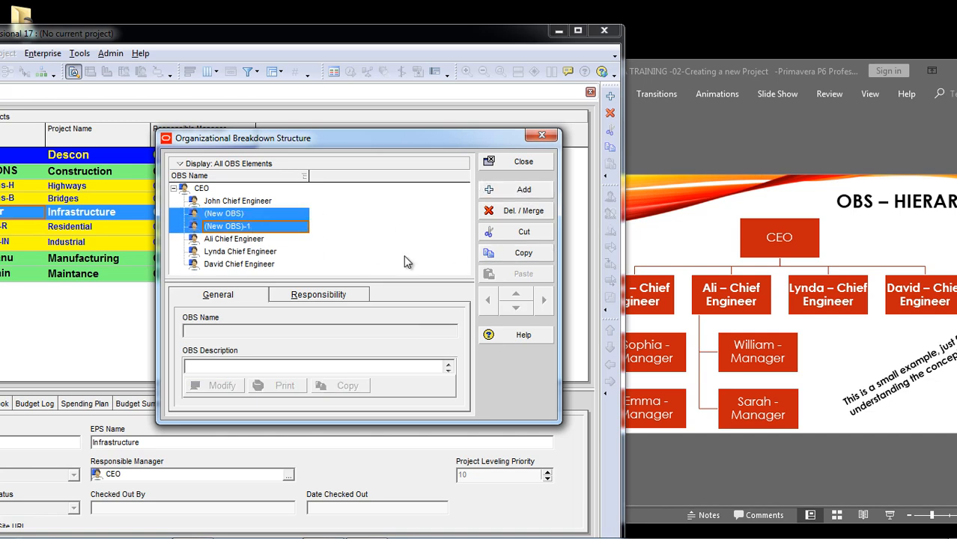
click(247, 218)
click(540, 301)
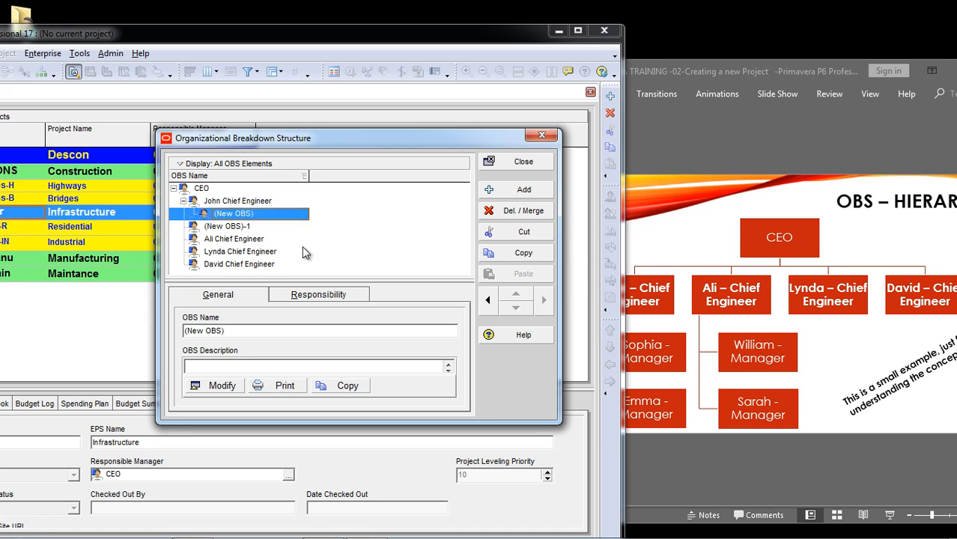
click(239, 227)
click(540, 301)
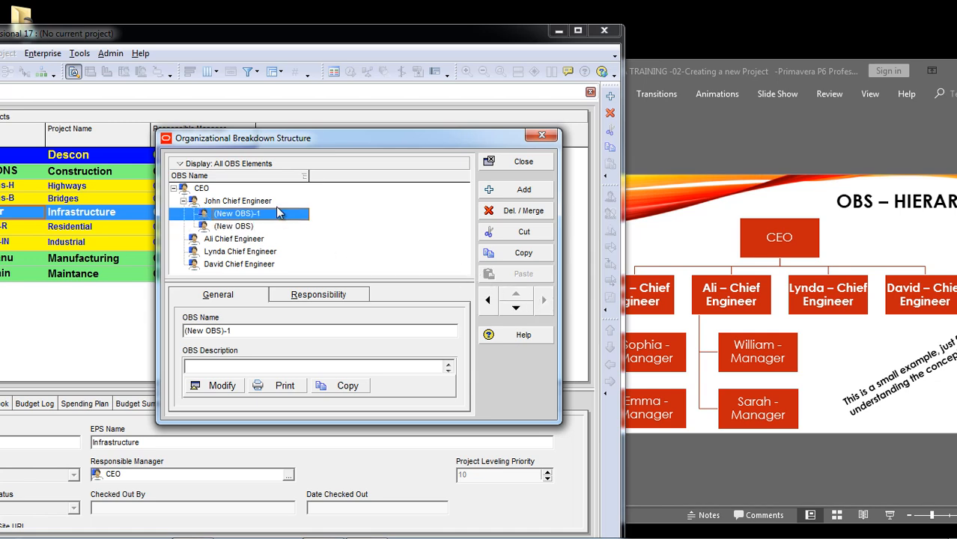
- Name the two OBS elements beneath the first chief engineer with the first names of the corresponding managers on the slide
click(266, 214)
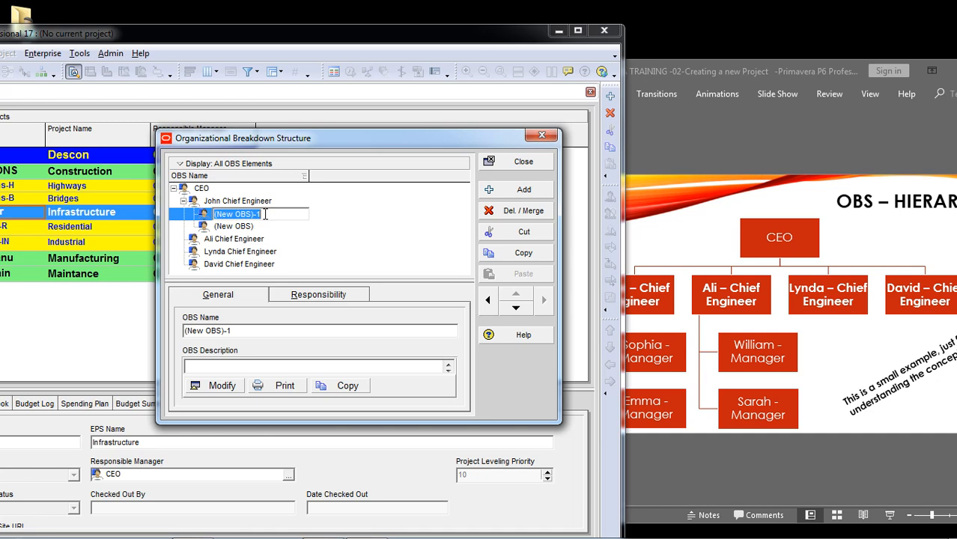
text(S)
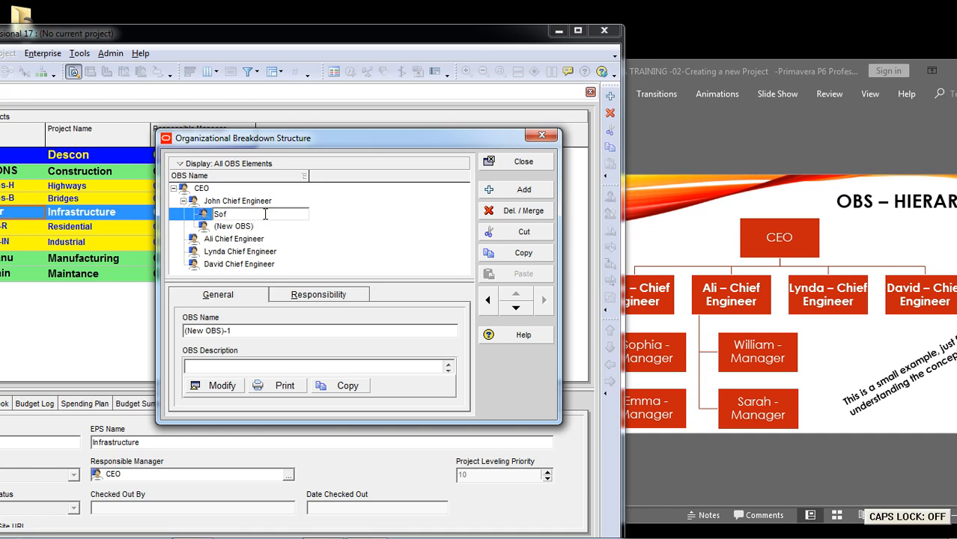
text(ophia)
key(Return)
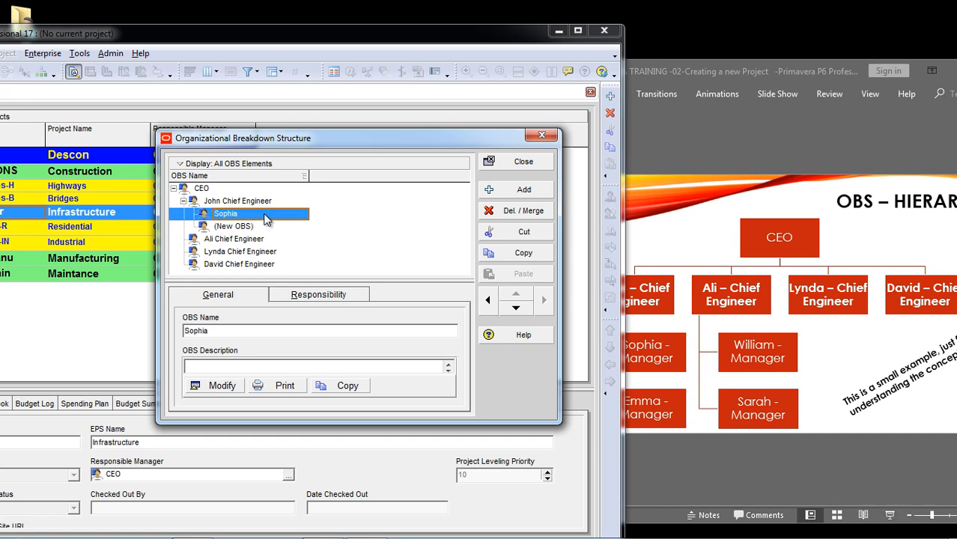
click(270, 226)
click(269, 227)
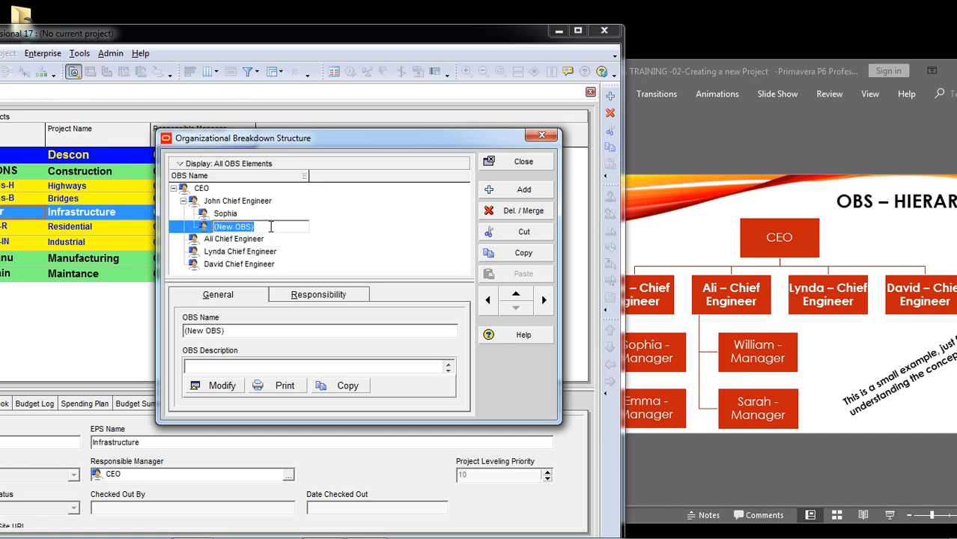
text(Emma)
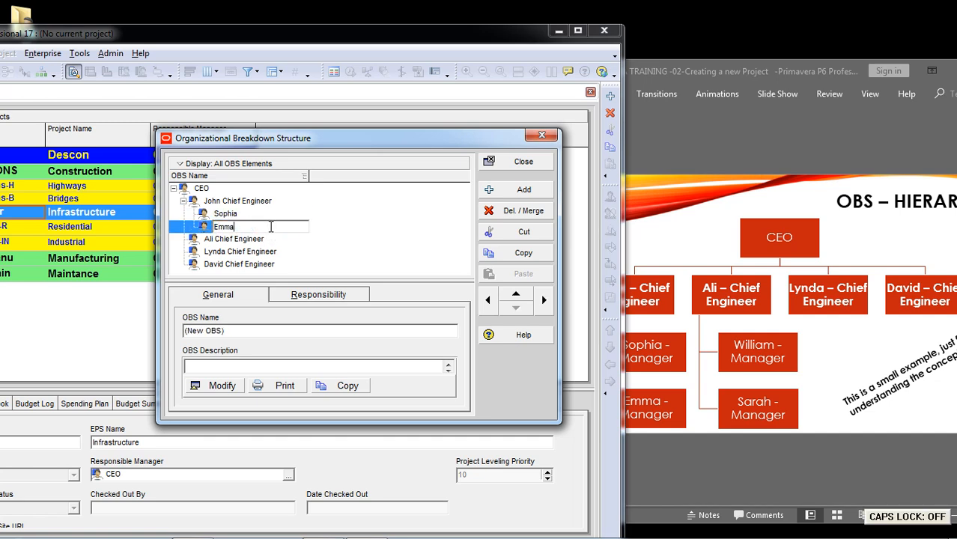
key(Return)
- Add two new OBS elements nested beneath the second chief engineer
click(270, 240)
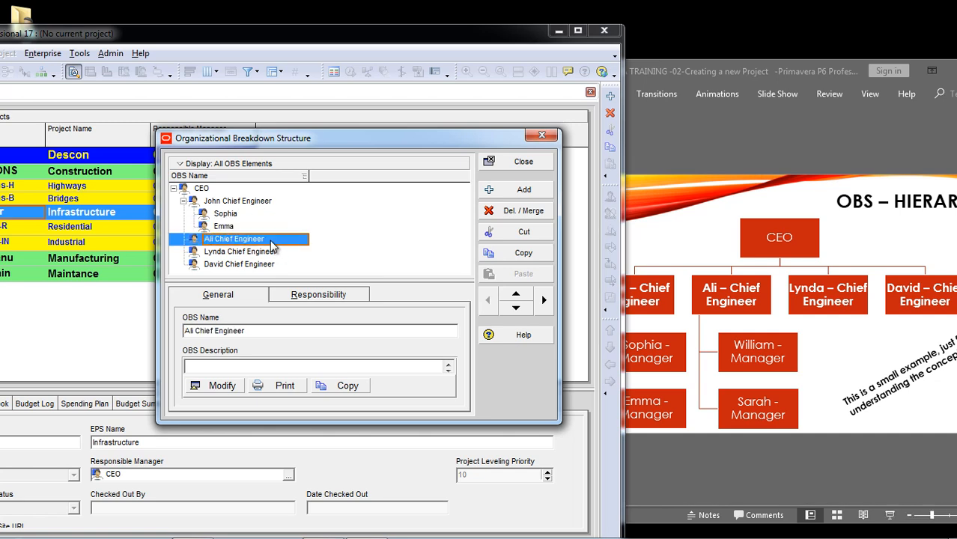
click(514, 192)
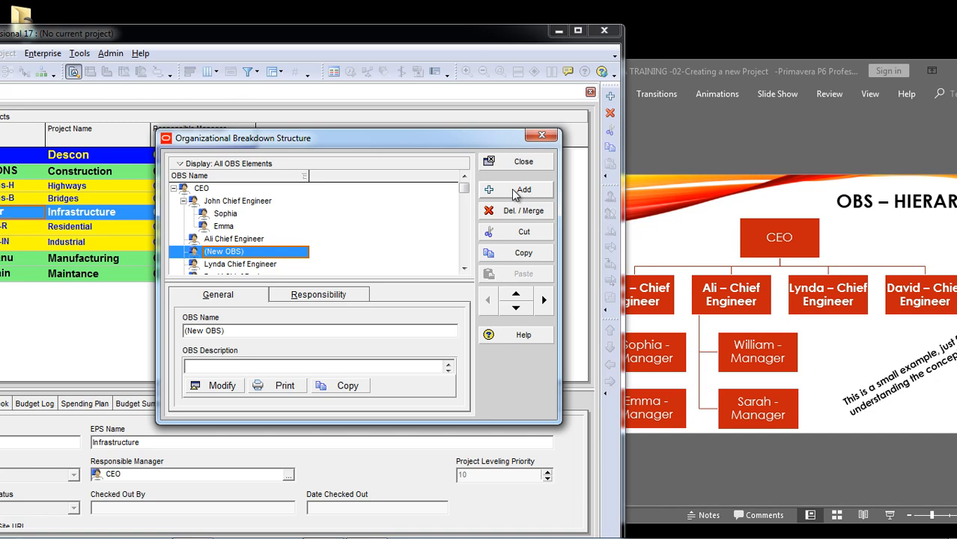
click(543, 299)
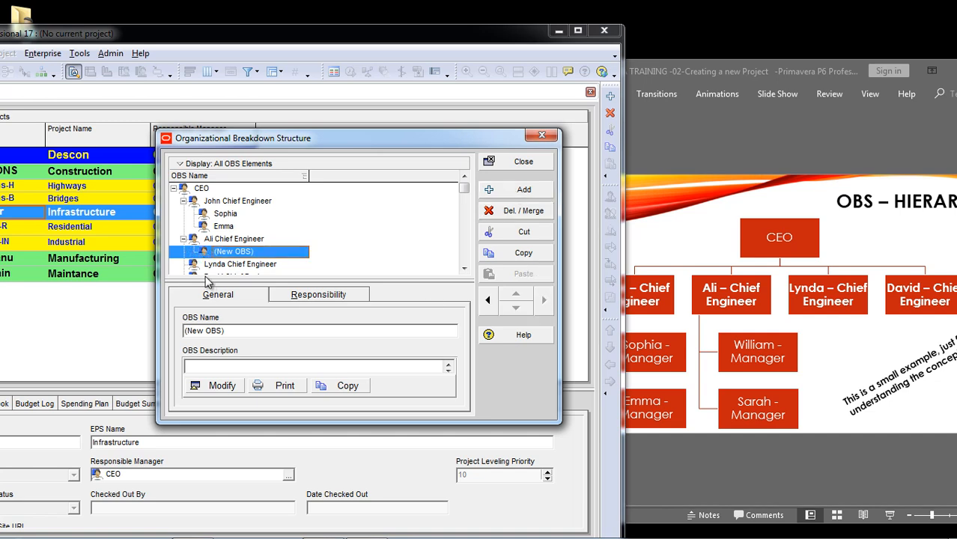
click(534, 194)
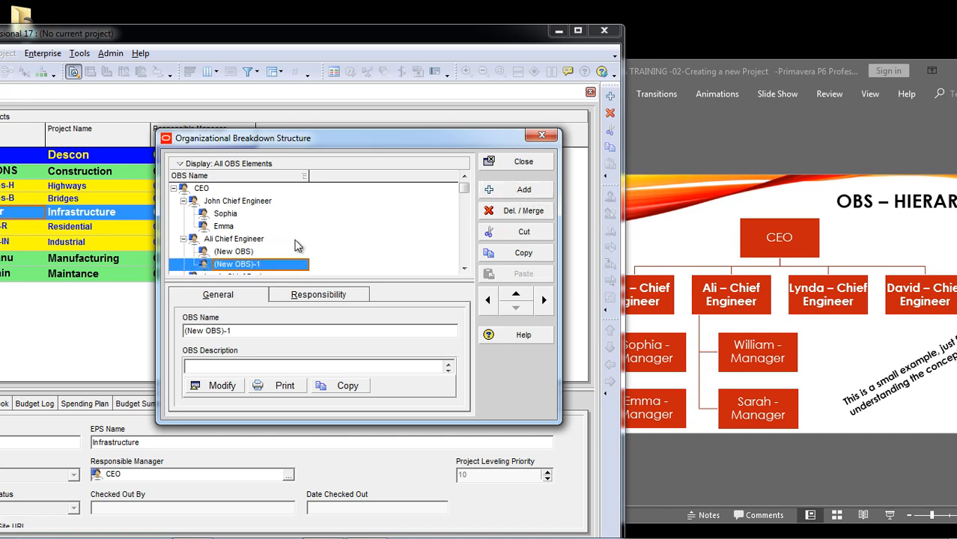
- Name the two OBS elements beneath the second chief engineer with the first names of the corresponding managers on the slide
click(255, 254)
key(Caps_Lock)
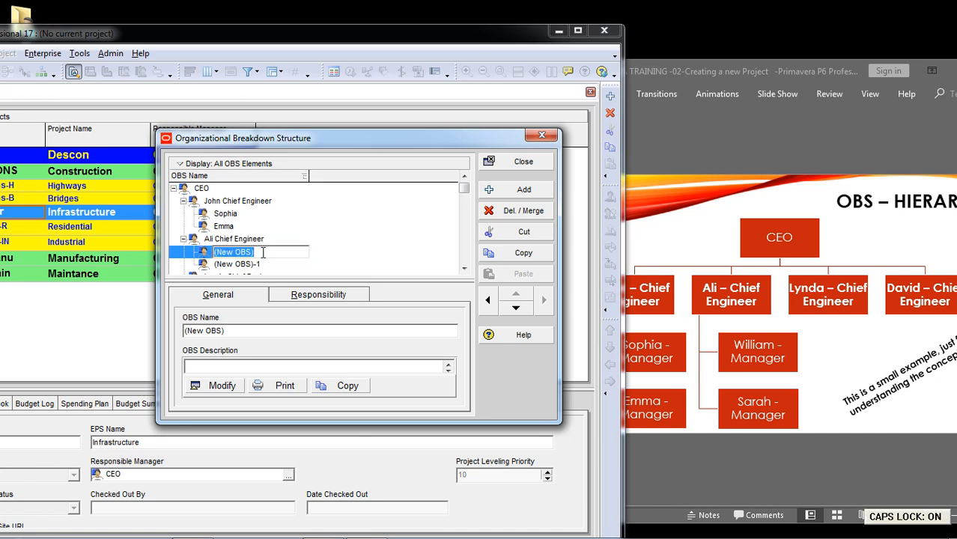
text(William)
click(267, 261)
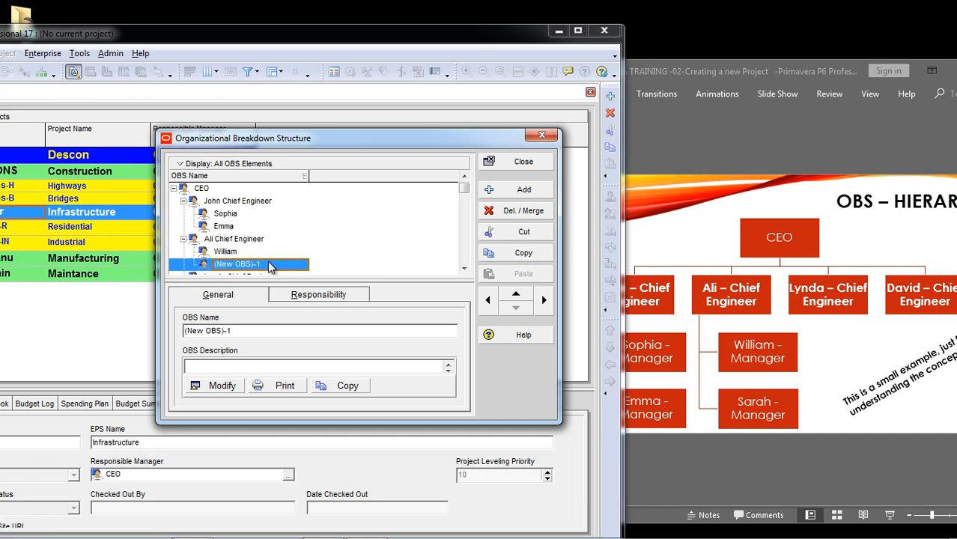
click(268, 262)
key(Caps_Lock)
text(Sa)
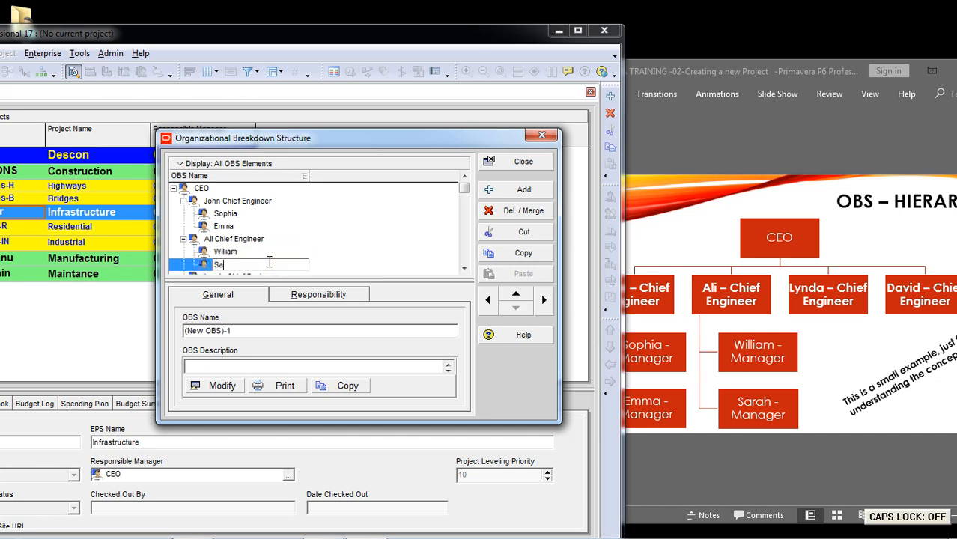
text(rah)
key(Return)
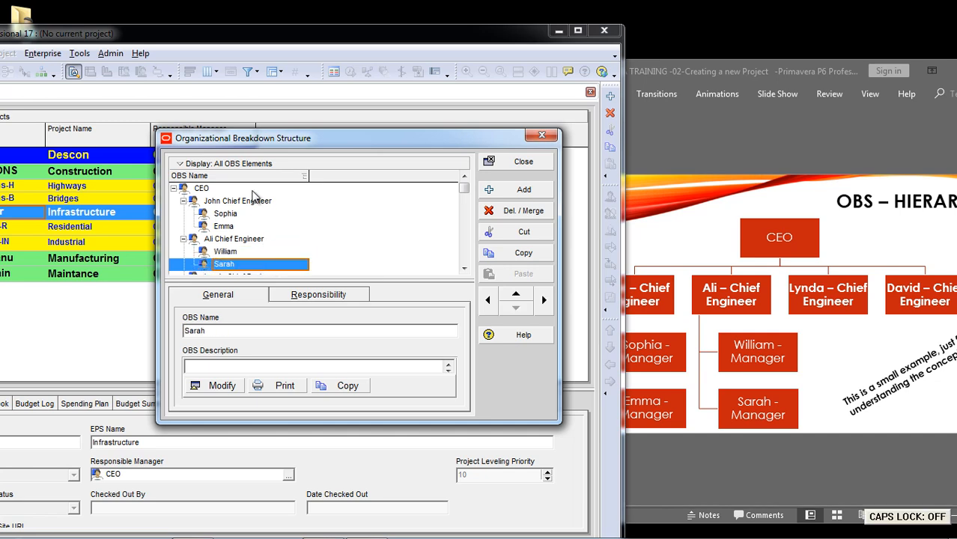
- Examine the OBS hierarchy as a chart in an enlarged window and return it to the table view
click(217, 163)
click(217, 135)
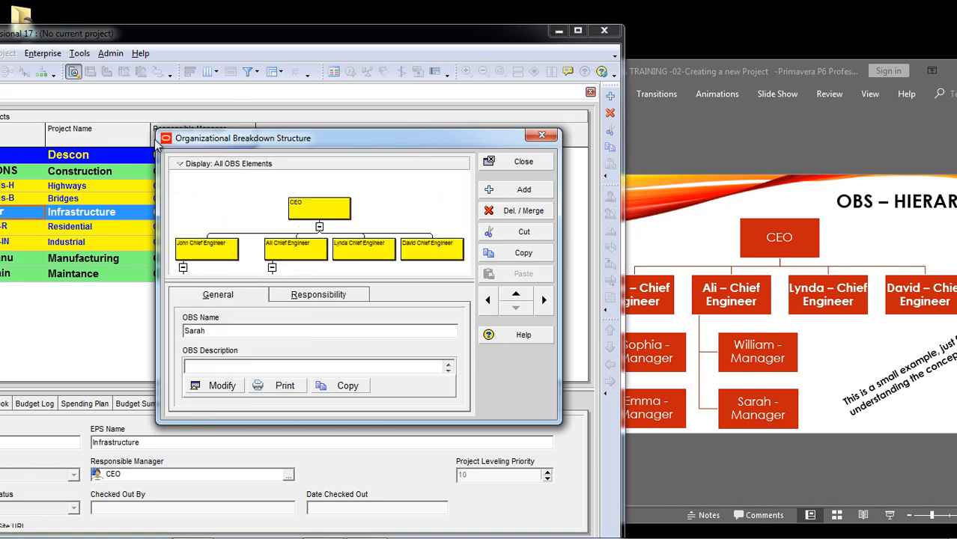
drag(154, 131, 52, 29)
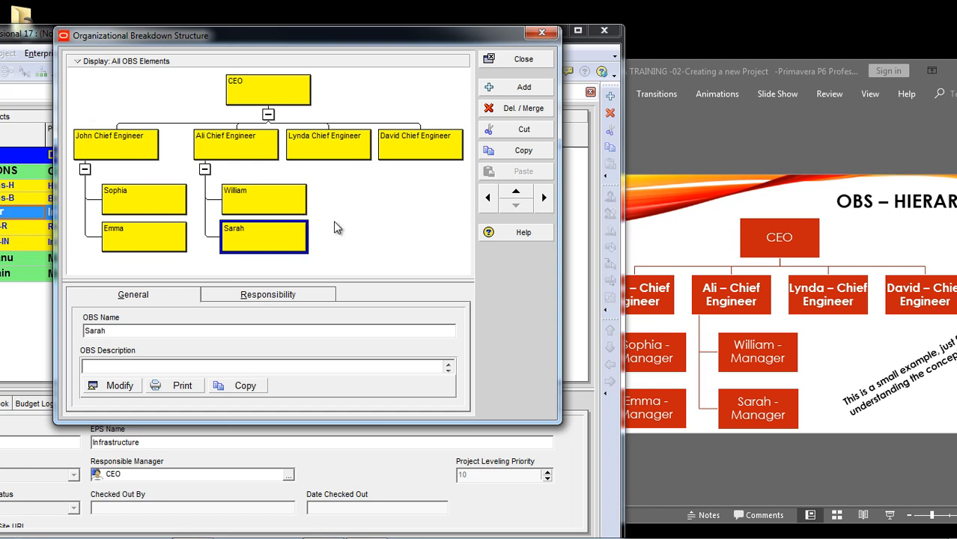
click(90, 63)
click(101, 93)
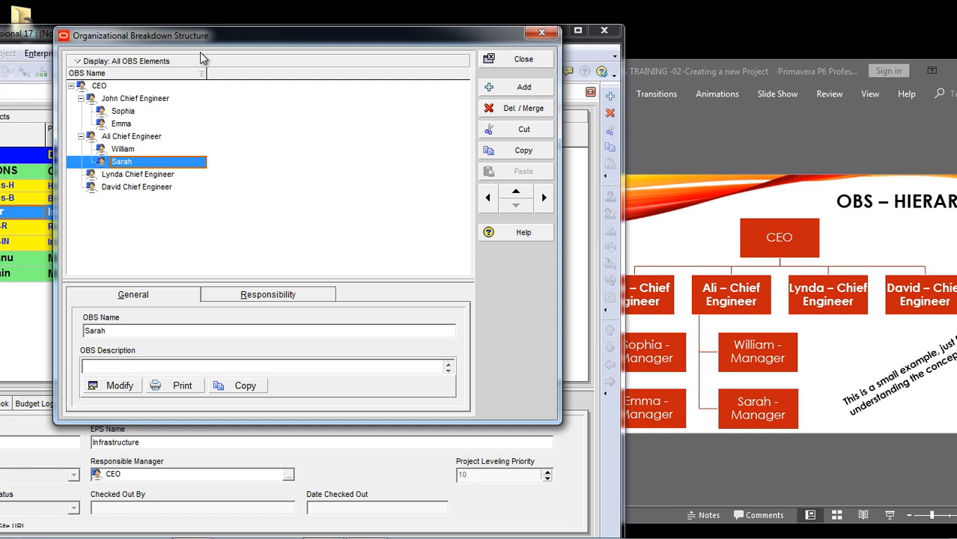
- Close the Organizational Breakdown Structure and open the Enterprise Project Structure with the DSN Descon root selected
click(523, 59)
drag(368, 38, 560, 48)
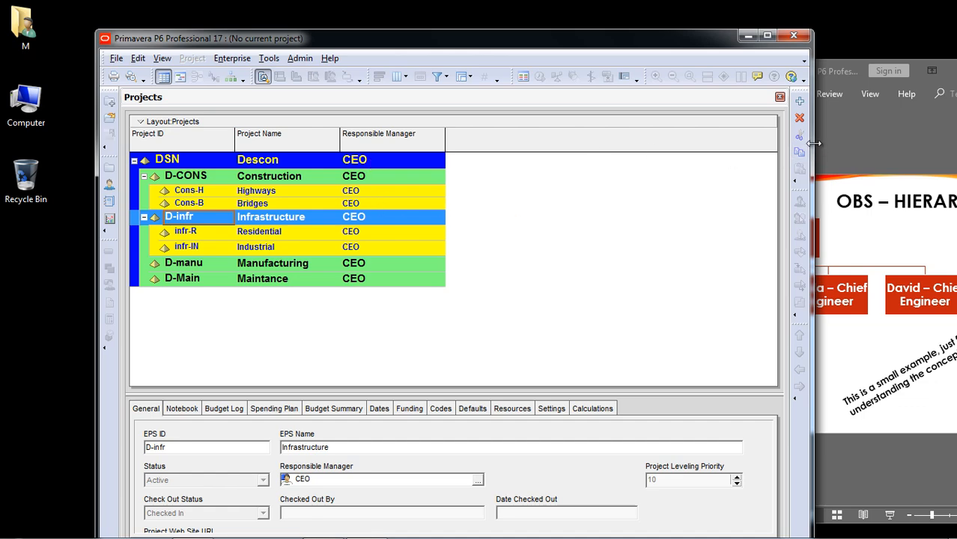
click(240, 62)
click(244, 88)
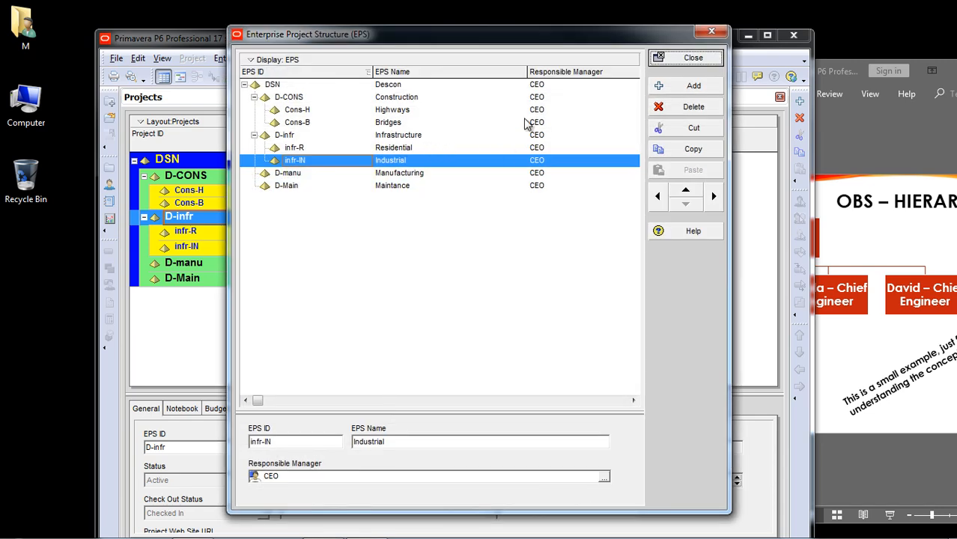
click(272, 85)
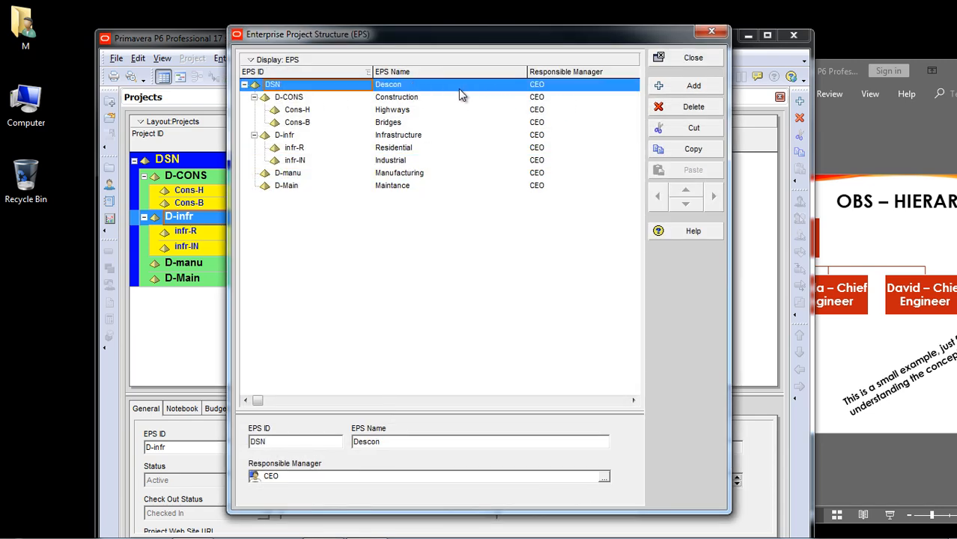
- Assign the first chief engineer as responsible manager for Construction (D-CONS) and the WBS elements within it
click(573, 98)
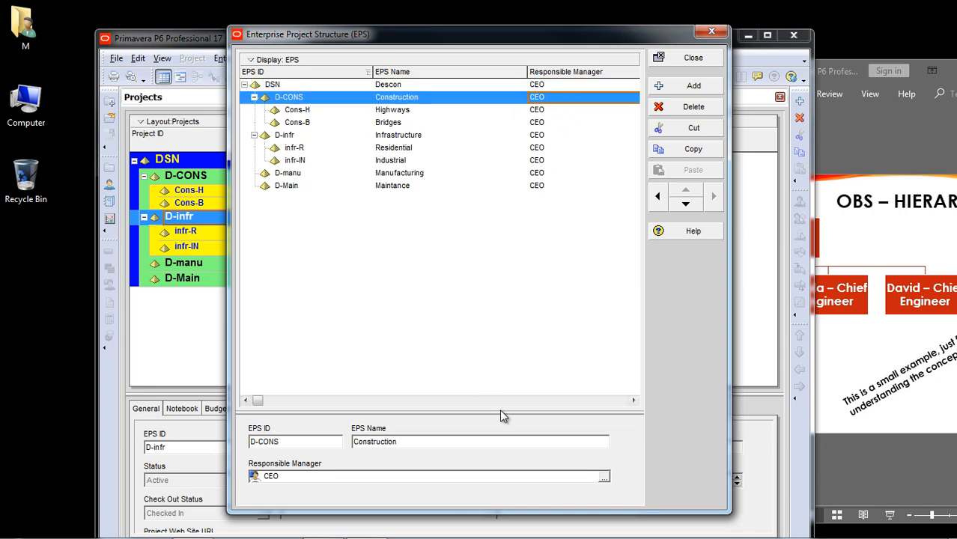
click(605, 477)
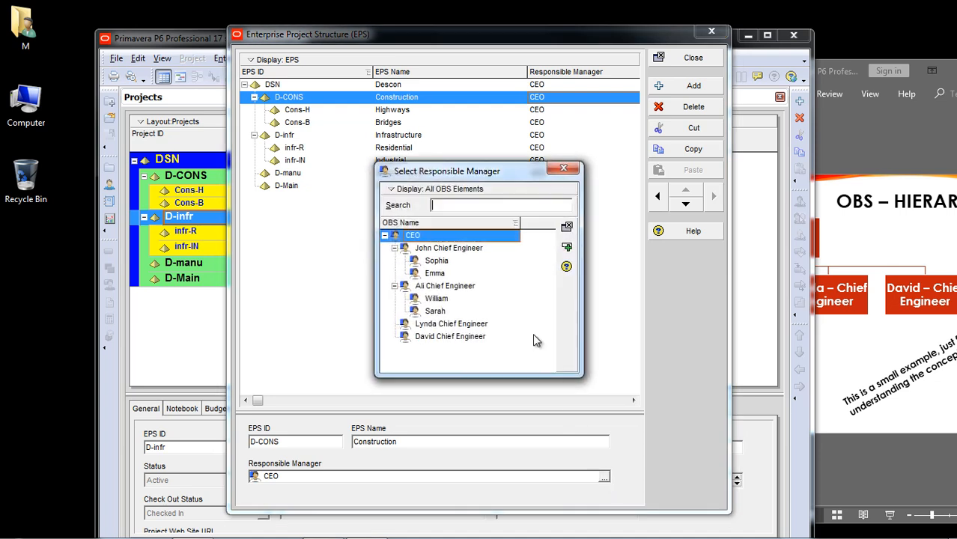
double_click(444, 249)
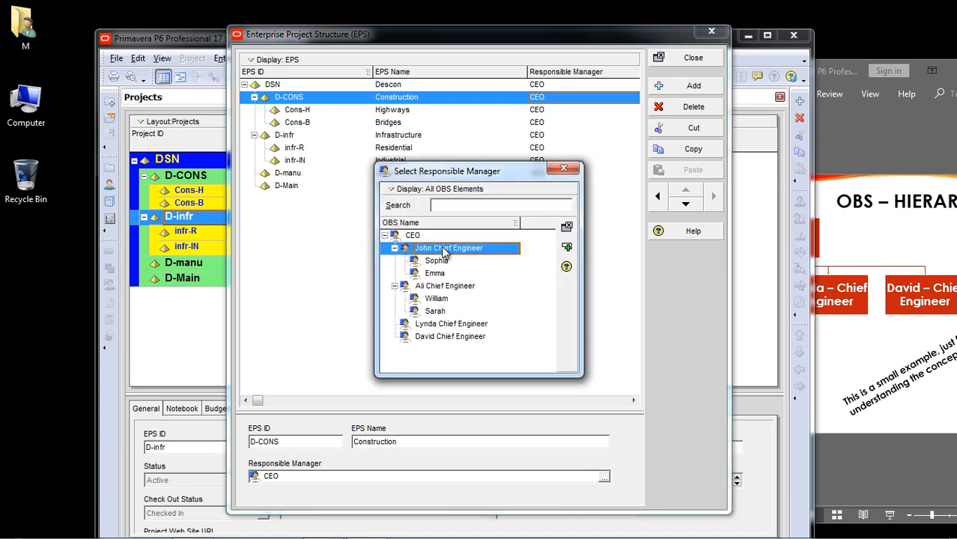
click(445, 307)
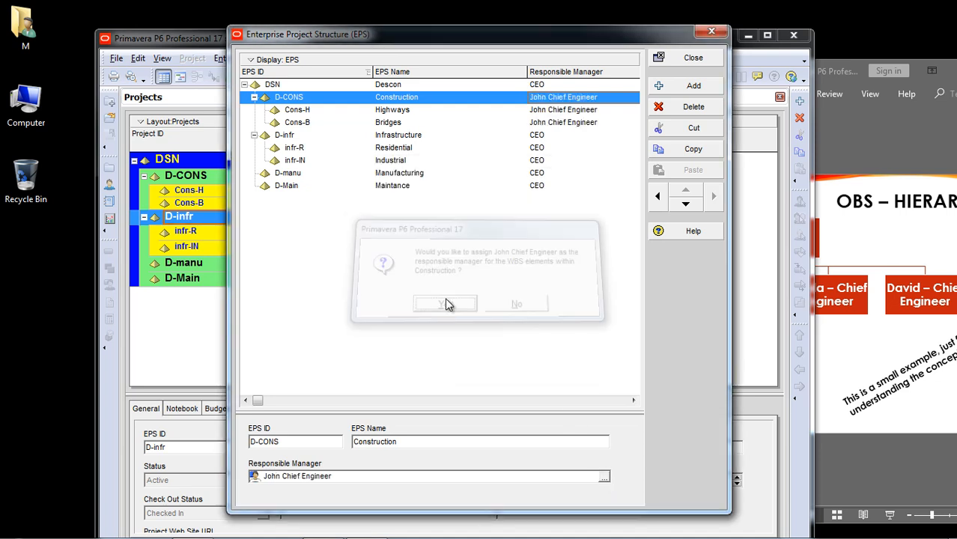
- Assign the second chief engineer as responsible manager for Infrastructure (D-infr) and the WBS elements within it
click(541, 139)
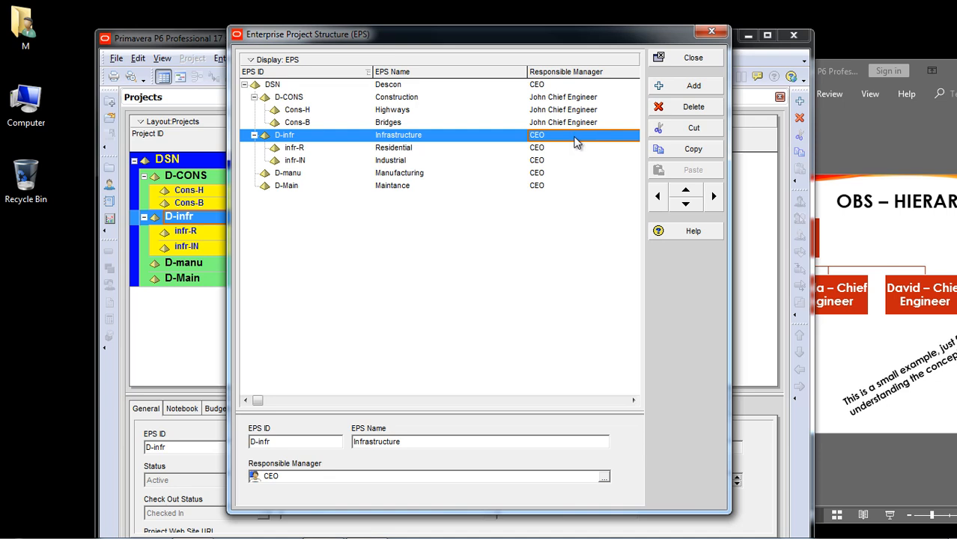
click(603, 477)
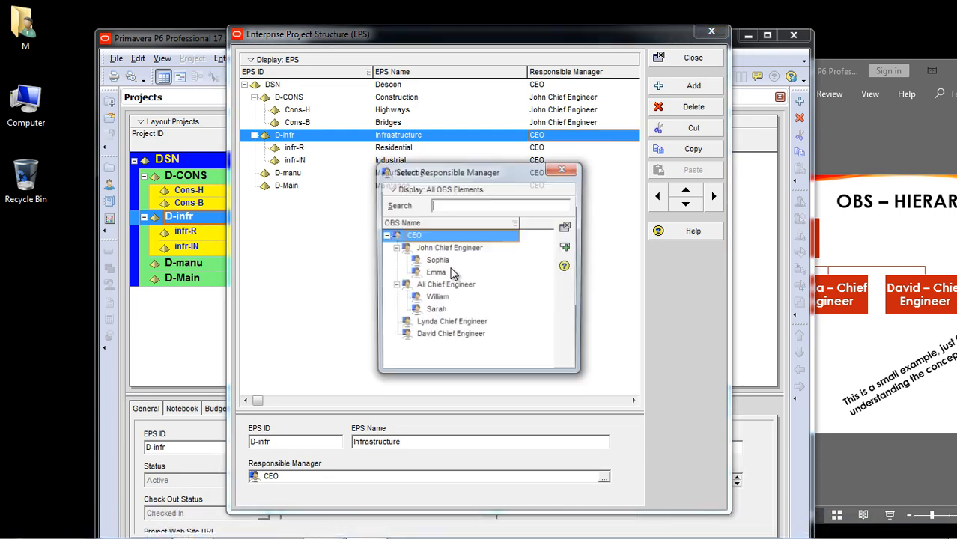
double_click(438, 287)
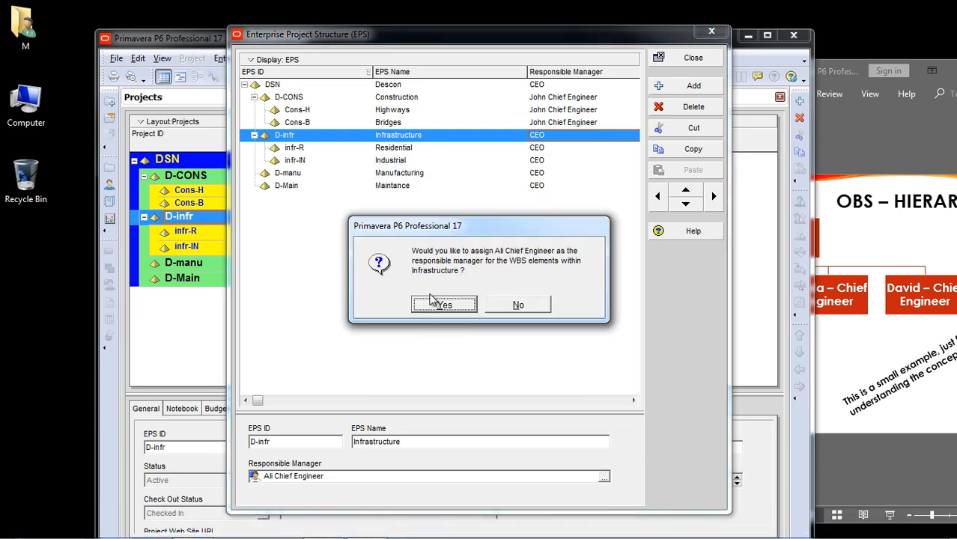
click(436, 303)
- Assign the third chief engineer to Manufacturing (D-manu) and the fourth chief engineer to Maintance (D-Main) as responsible managers
click(552, 174)
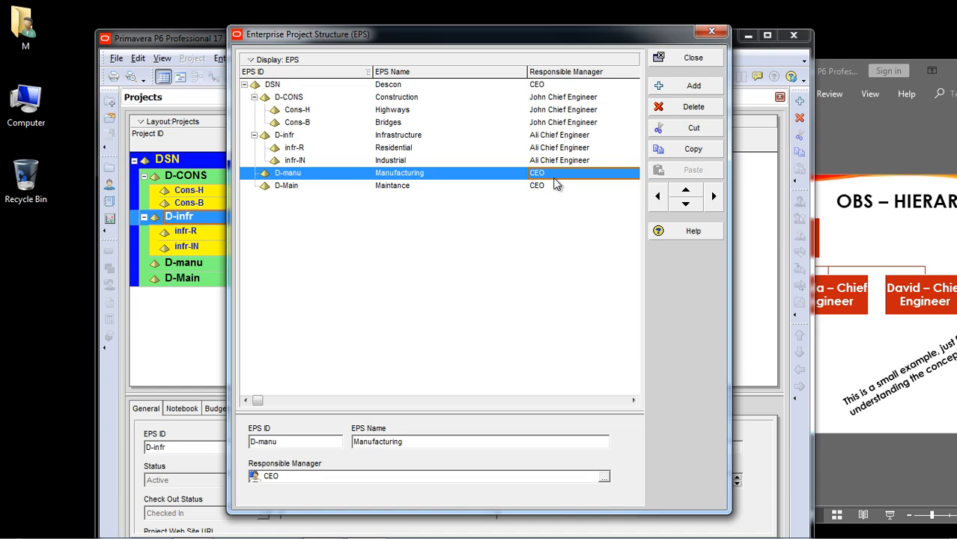
click(604, 476)
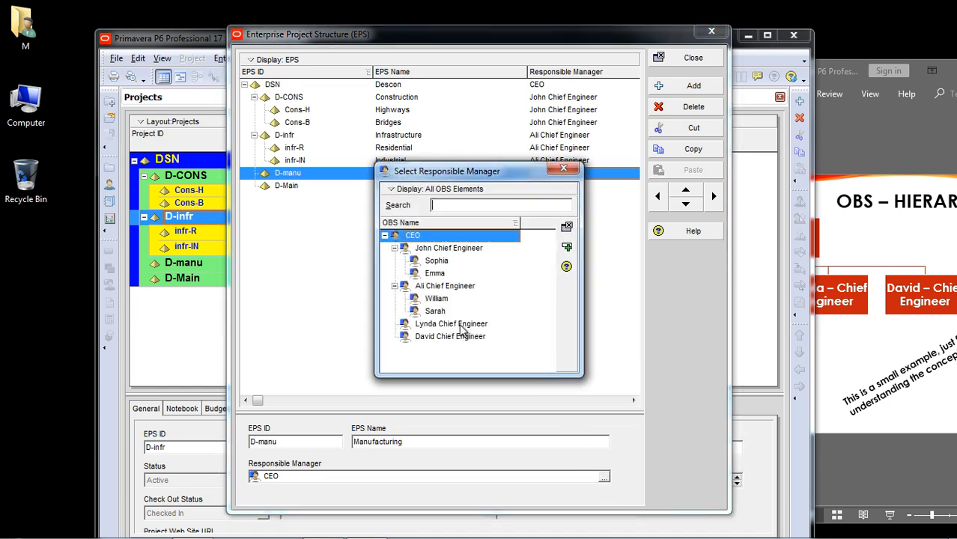
double_click(466, 330)
click(567, 186)
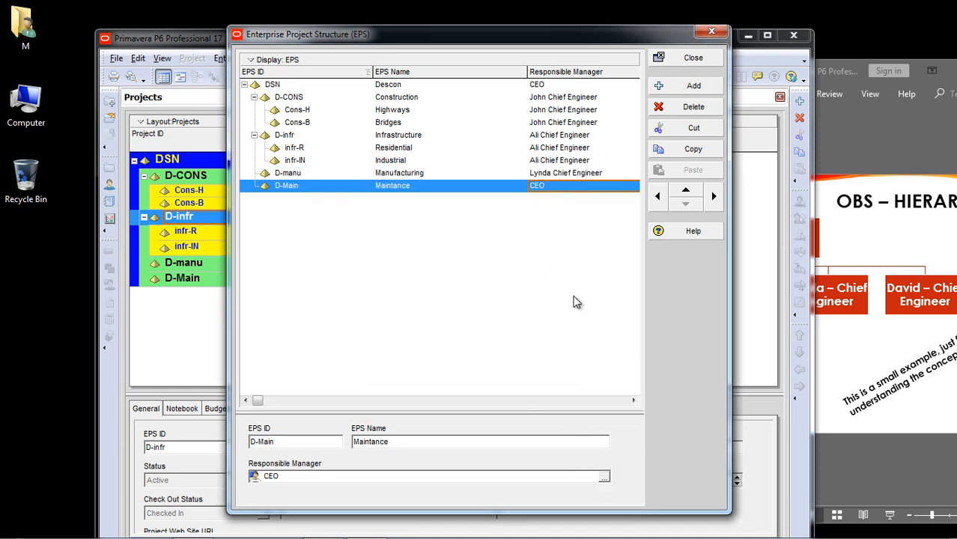
click(604, 477)
double_click(453, 333)
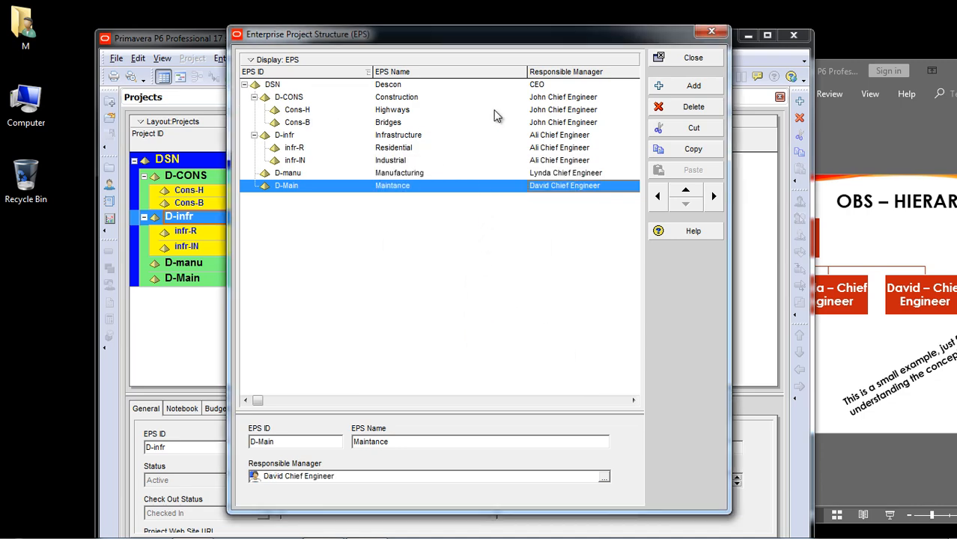
- Following the OBS slide, assign the first chief engineer's two subordinate managers to Highways (Cons-H) and Bridges (Cons-B), in listed order
click(563, 110)
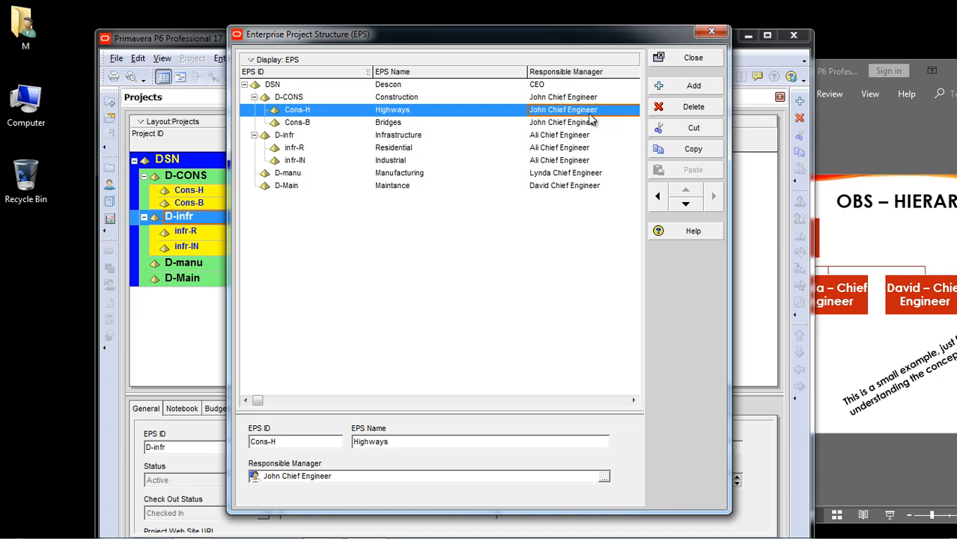
click(947, 321)
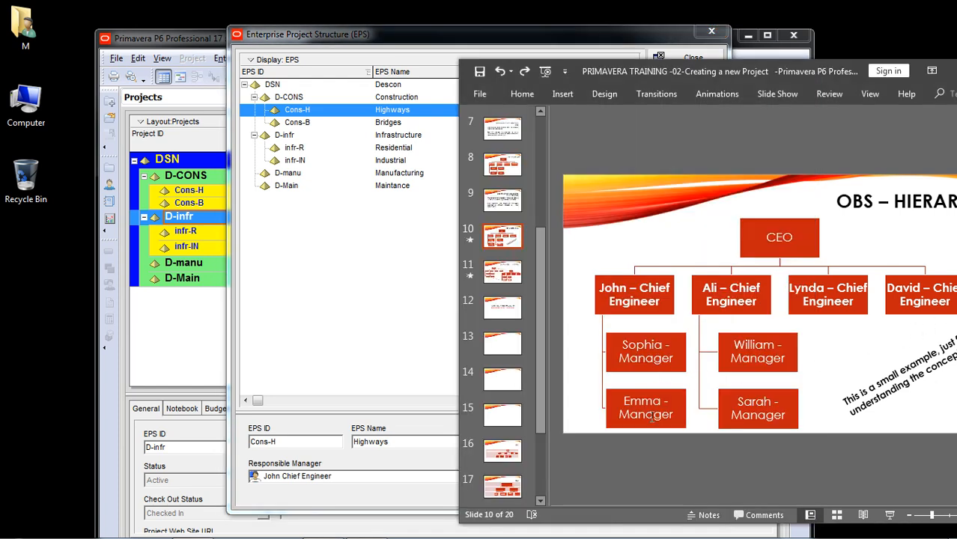
click(405, 245)
click(604, 477)
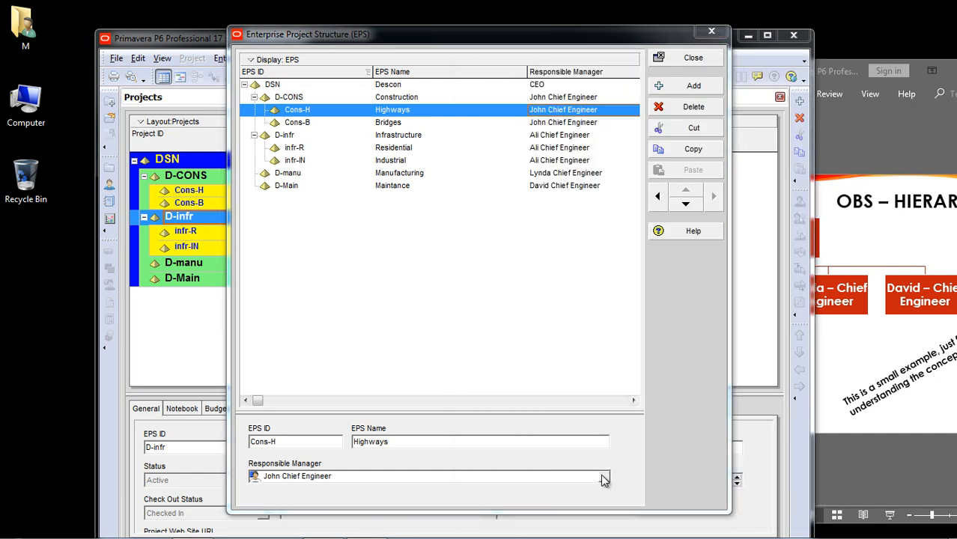
double_click(438, 262)
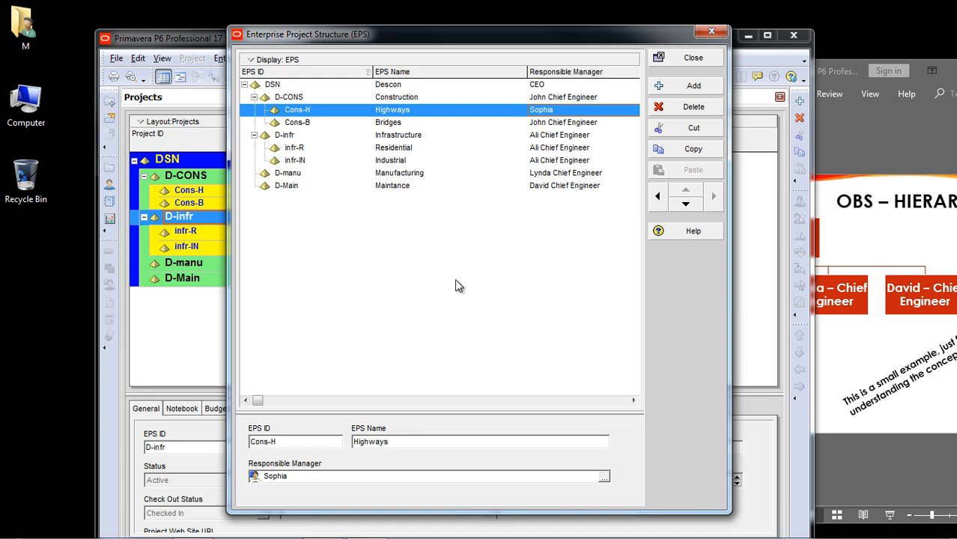
click(571, 124)
click(605, 477)
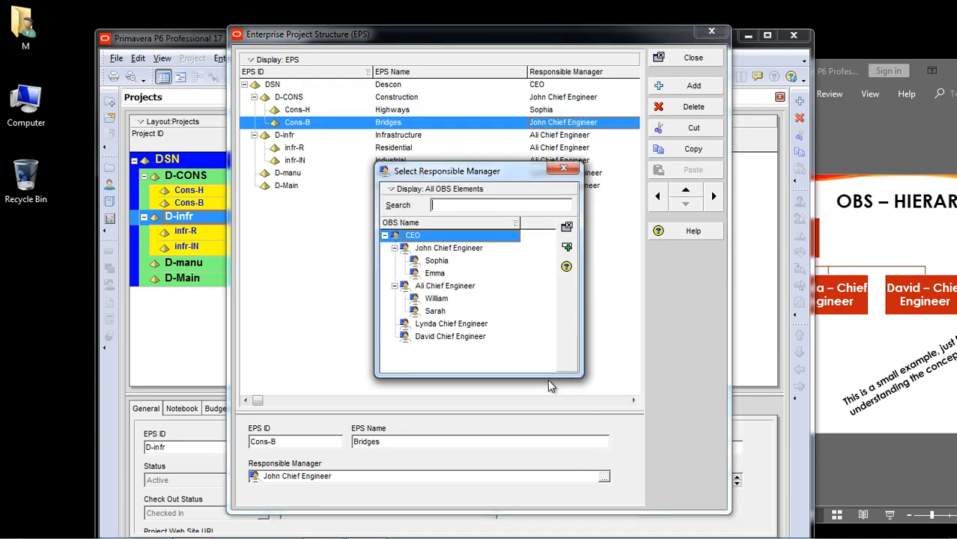
double_click(436, 274)
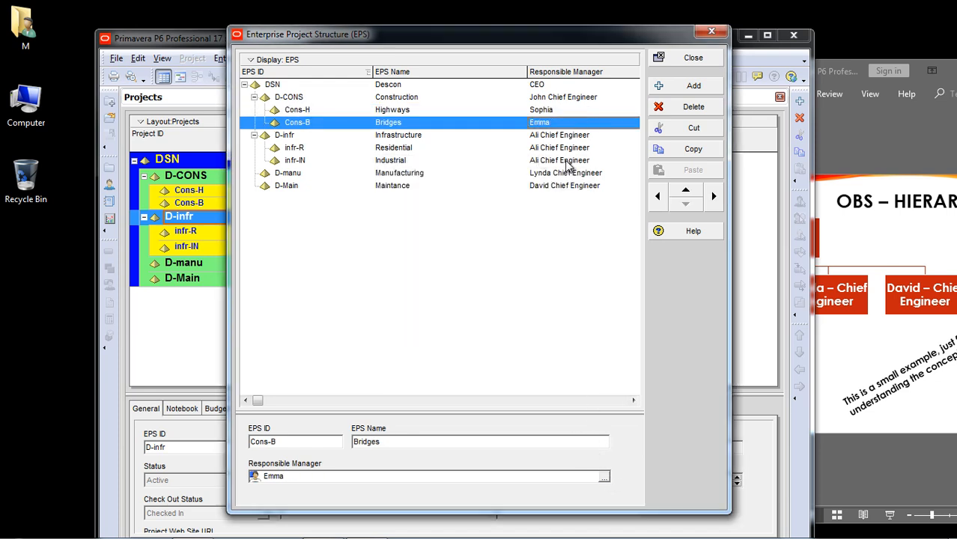
- Assign the second chief engineer's first manager to Residential and the first chief engineer's second manager to Industrial, and close the Enterprise Project Structure
click(569, 150)
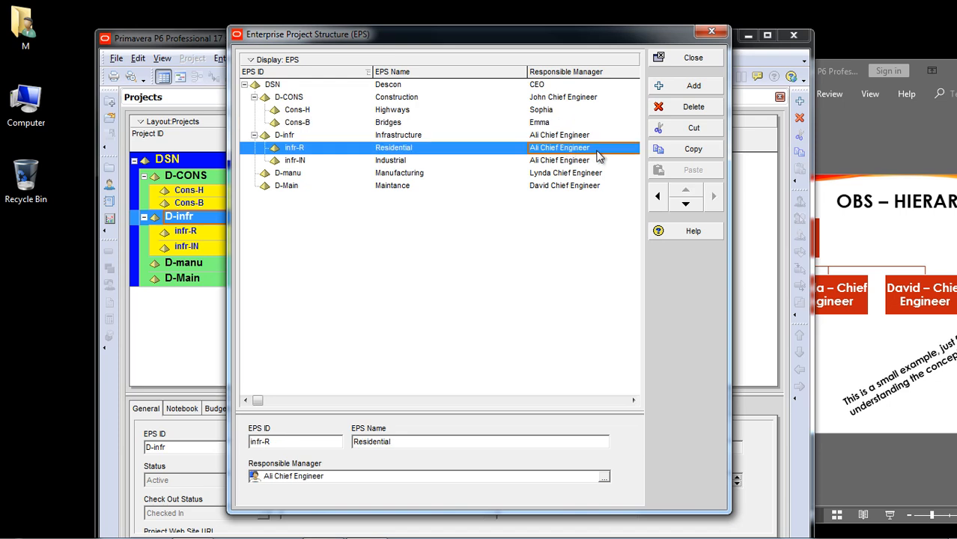
click(604, 477)
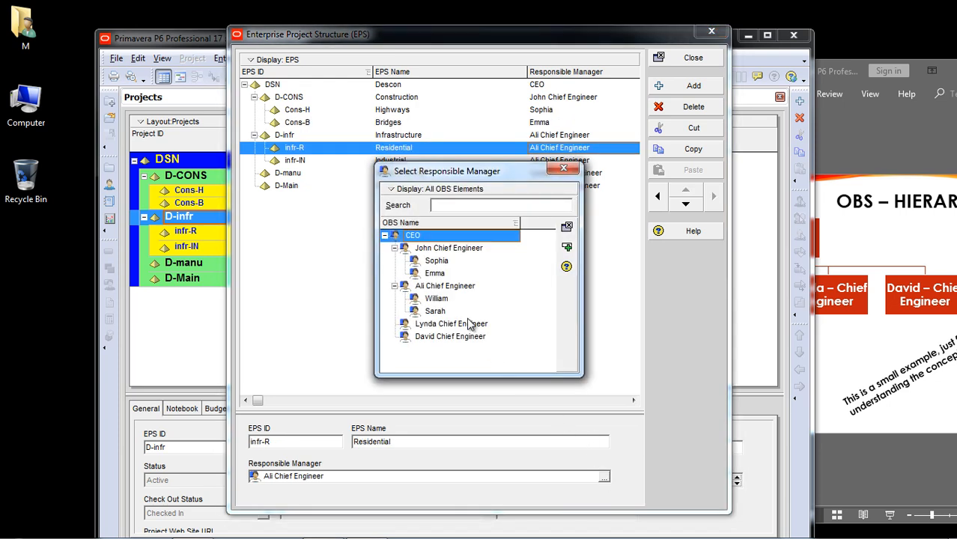
click(453, 300)
double_click(453, 299)
click(576, 162)
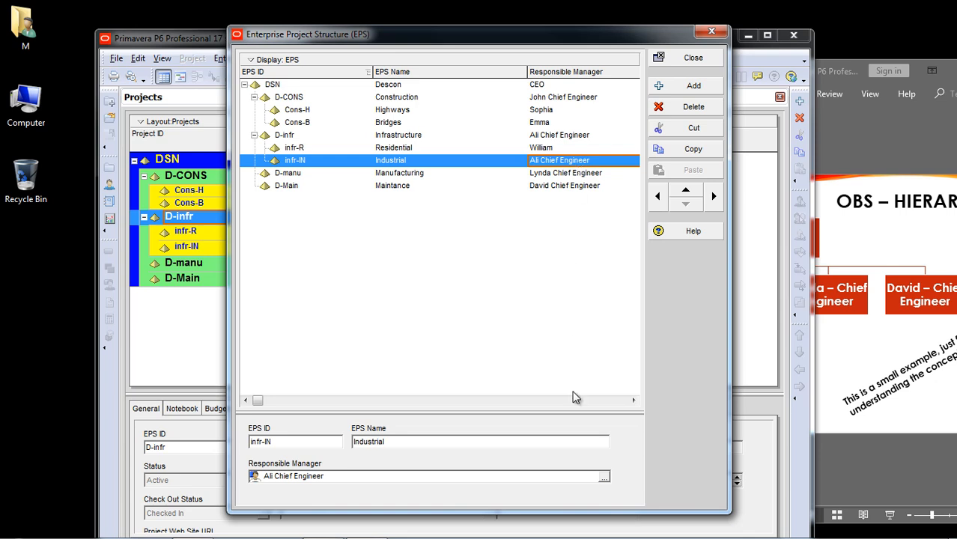
click(605, 478)
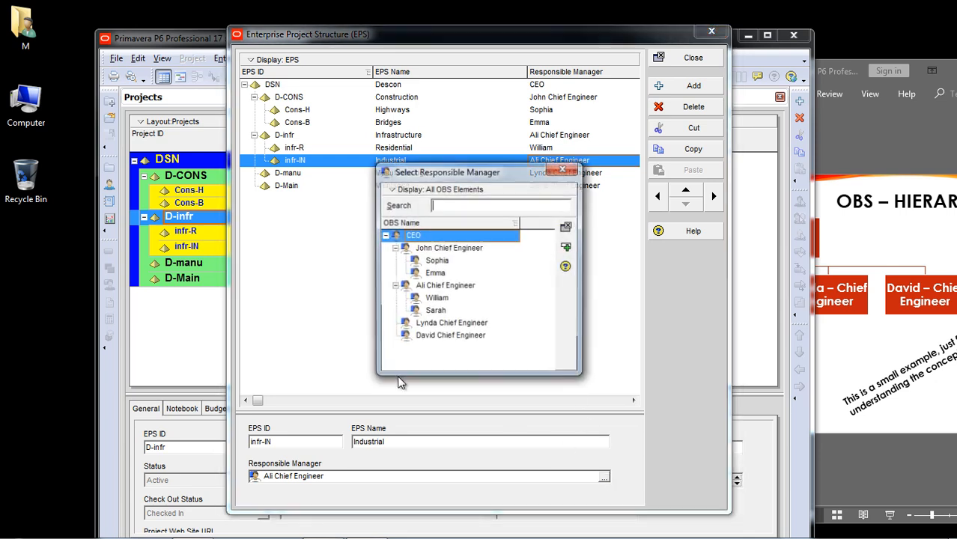
double_click(441, 275)
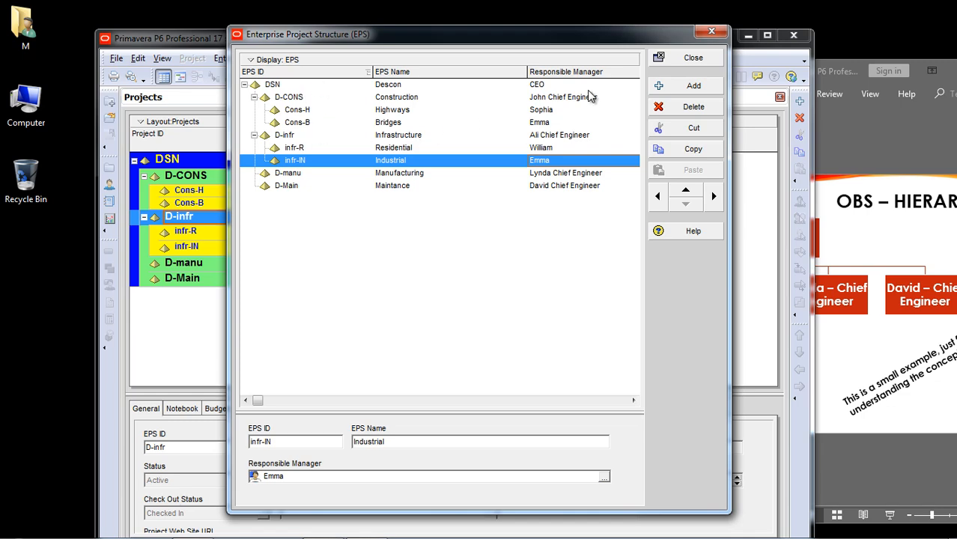
click(688, 58)
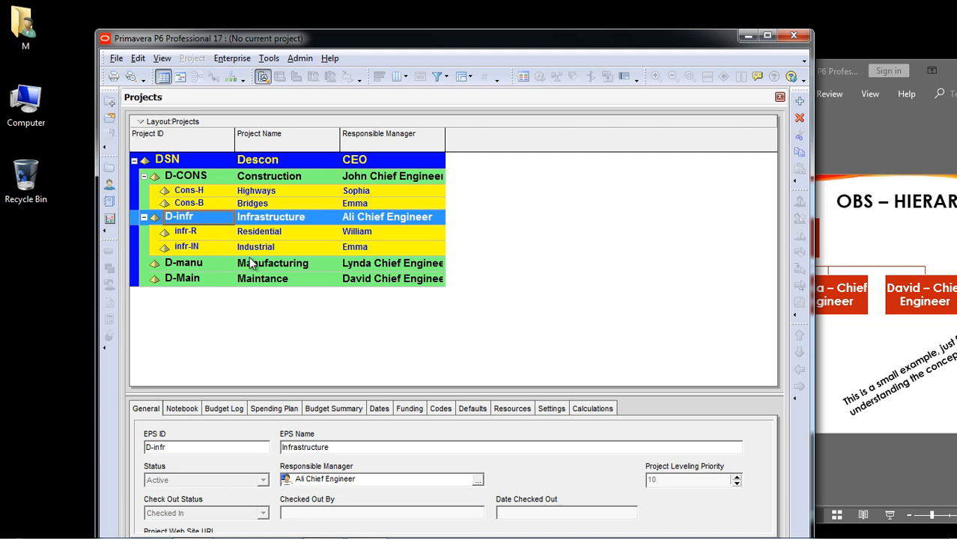
- Start a new project and place it under the Residential (infr-R) EPS element
key(Up)
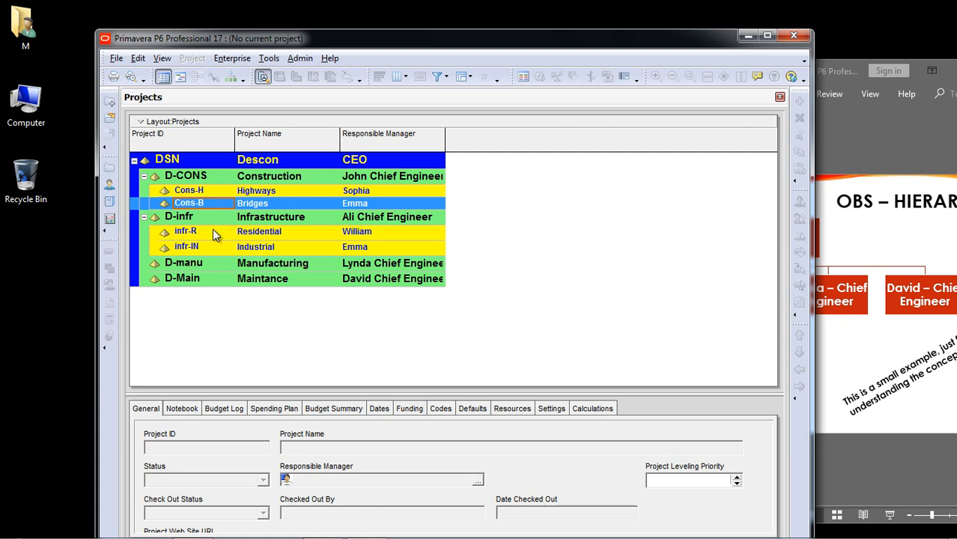
click(262, 234)
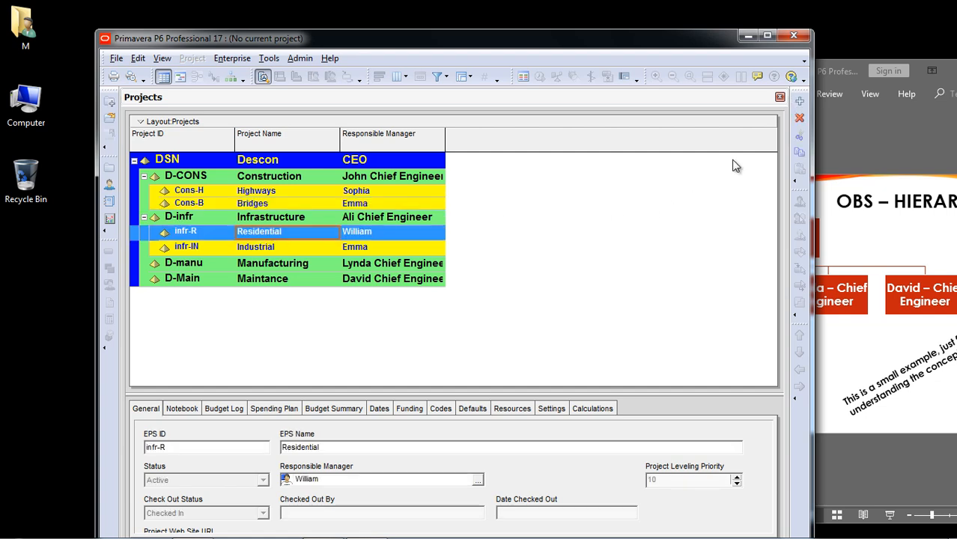
click(800, 103)
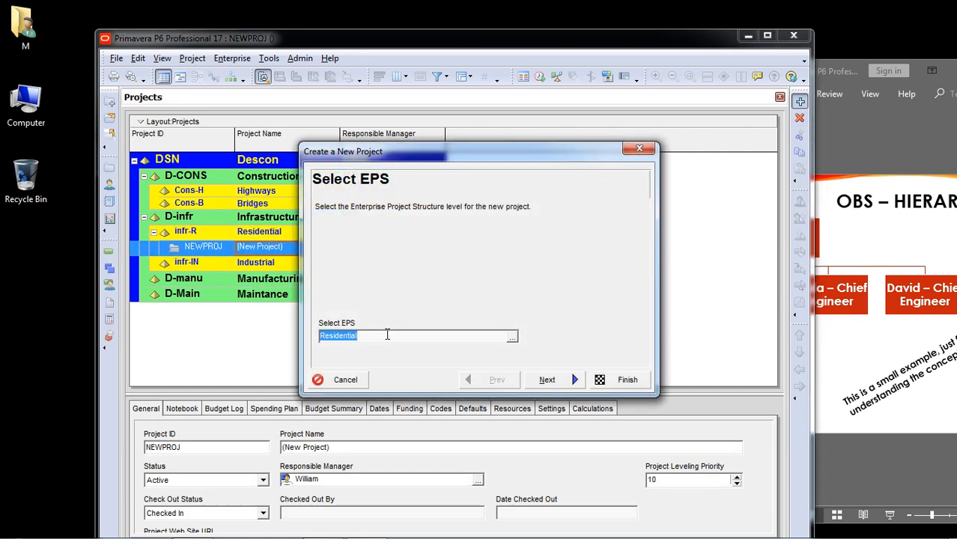
click(513, 340)
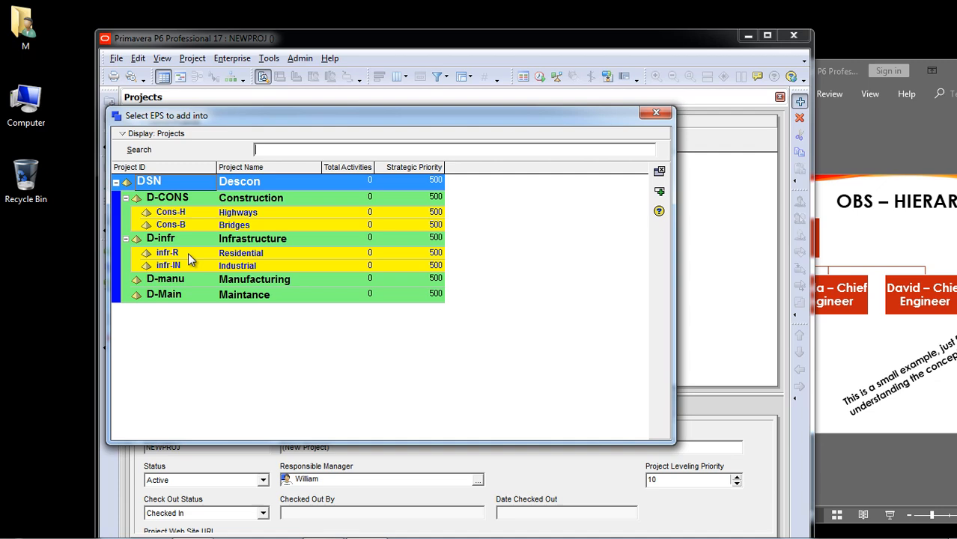
click(236, 254)
click(659, 192)
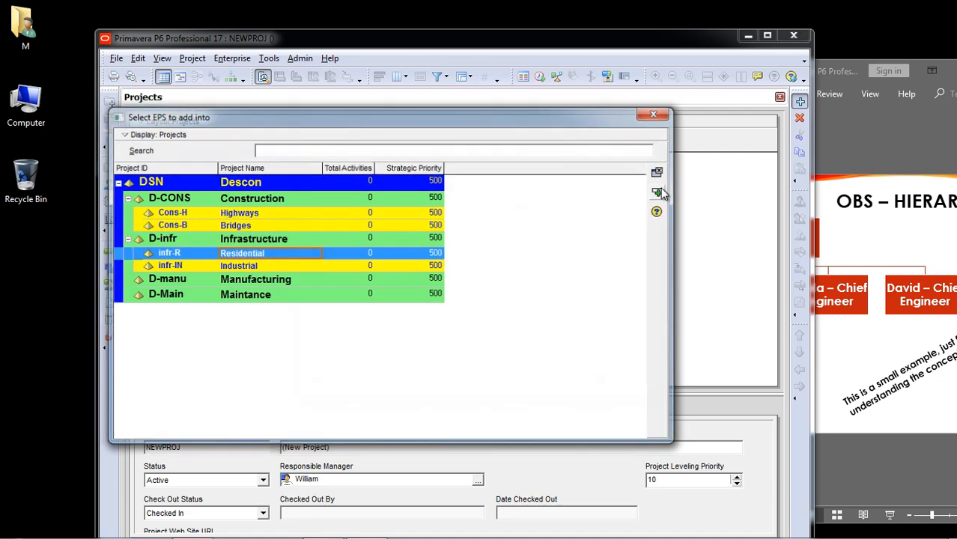
click(547, 380)
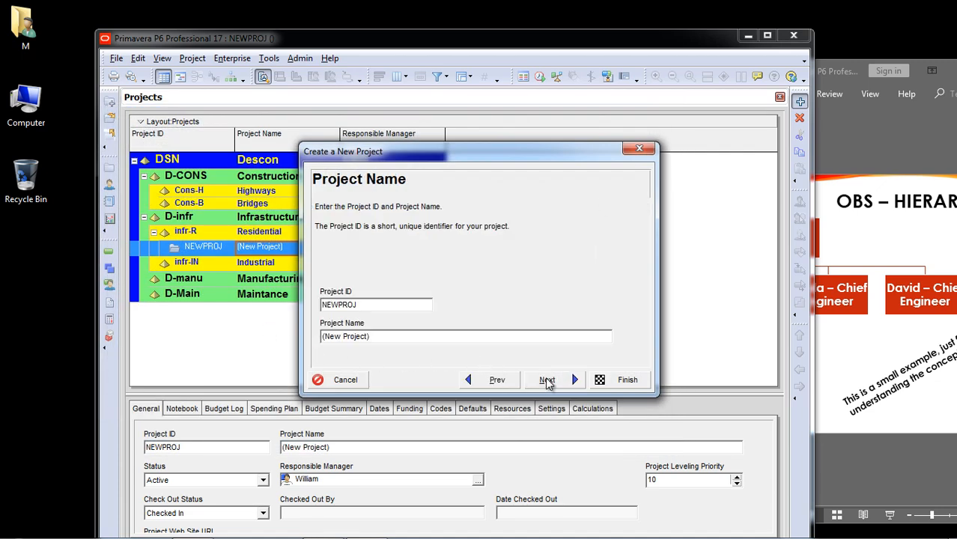
- Set the new project's Project ID to TrainR
double_click(369, 305)
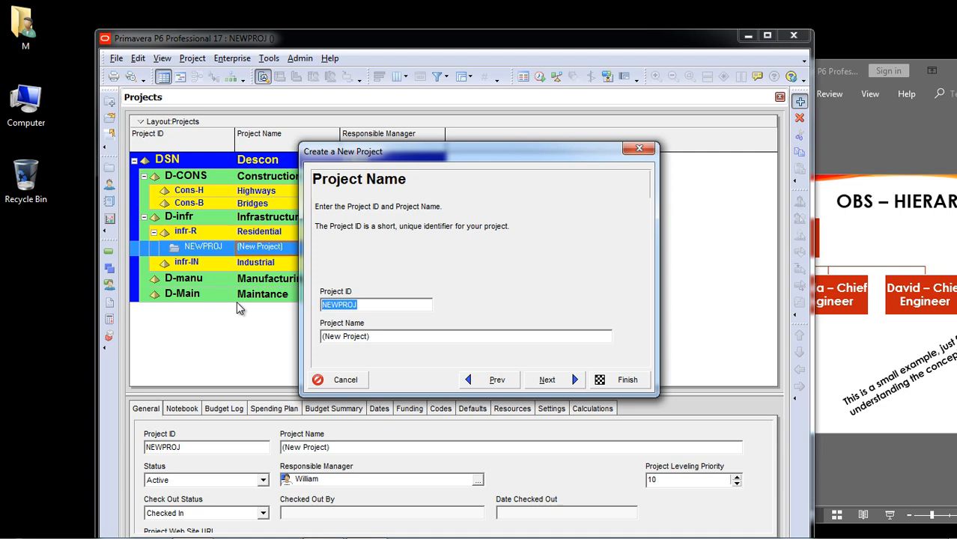
key(BackSpace)
key(Caps_Lock)
text(T)
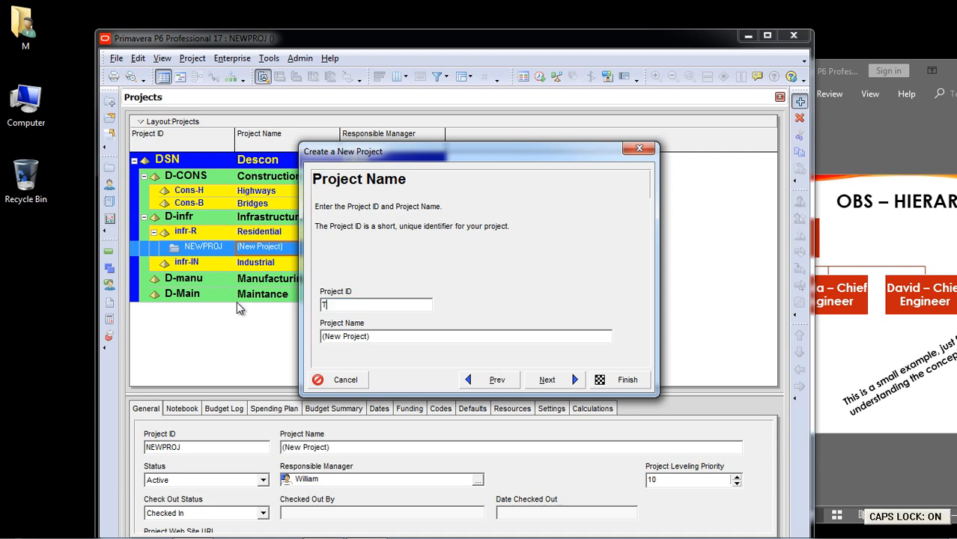
key(Caps_Lock)
text(rain)
key(Caps_Lock)
text(R)
- Name the project "Residential Building Project for Training" and keep the default planned start with no Must Finish By date
key(Tab)
text(T)
key(Caps_Lock)
text(raining)
key(BackSpace)
key(BackSpace)
key(BackSpace)
key(BackSpace)
key(BackSpace)
key(BackSpace)
key(BackSpace)
key(BackSpace)
key(Caps_Lock)
text(R)
key(Caps_Lock)
text(esidential)
key(Caps_Lock)
text(B)
key(Caps_Lock)
text(uilding)
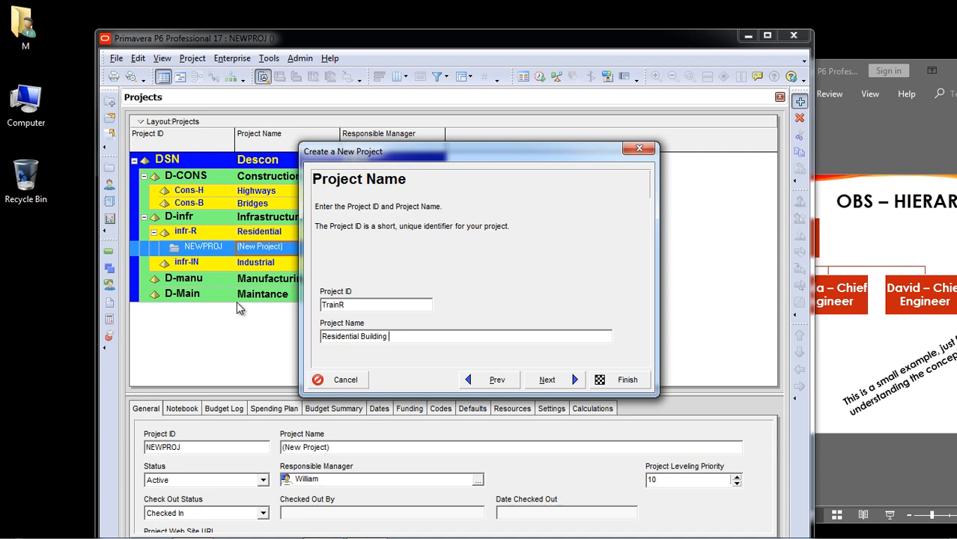
key(Caps_Lock)
text(Project for)
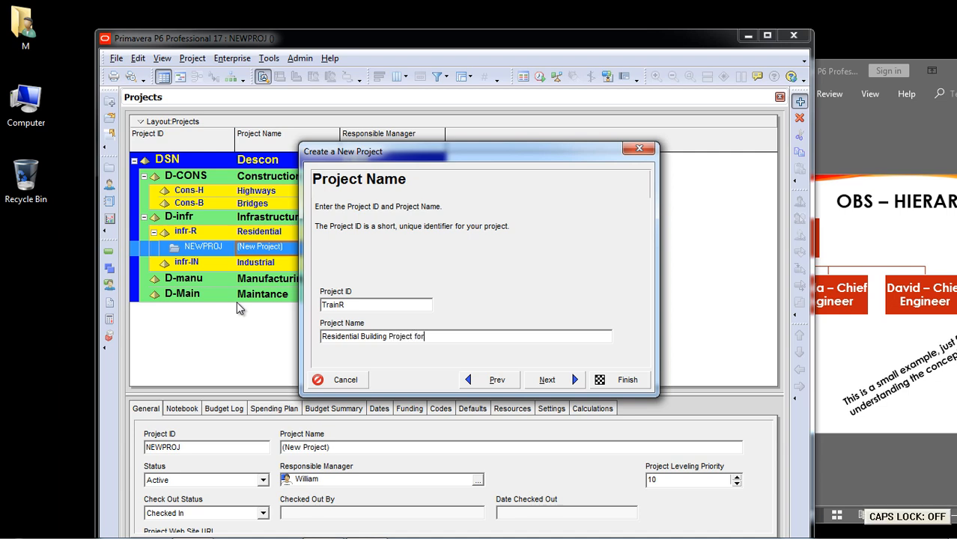
key(BackSpace)
text(r)
key(Caps_Lock)
text(Training)
click(563, 380)
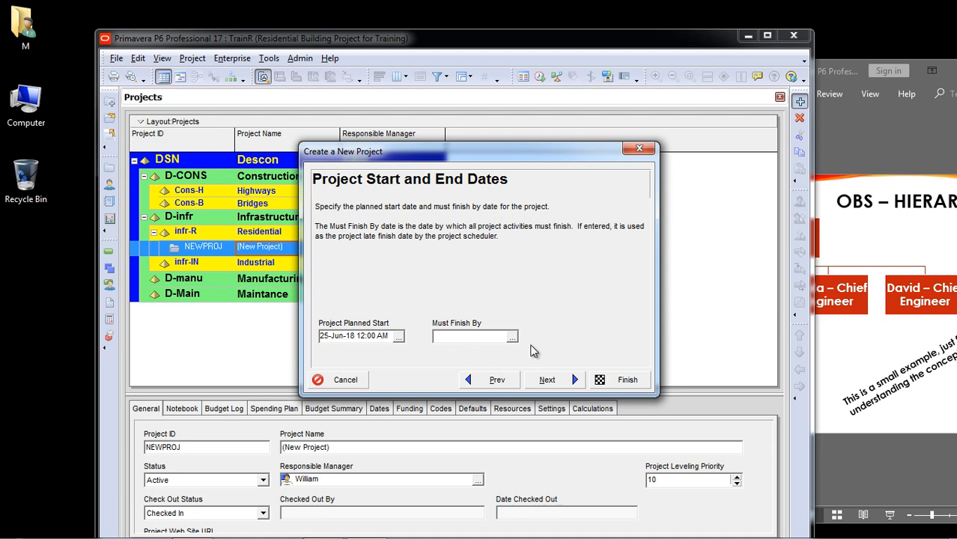
click(562, 380)
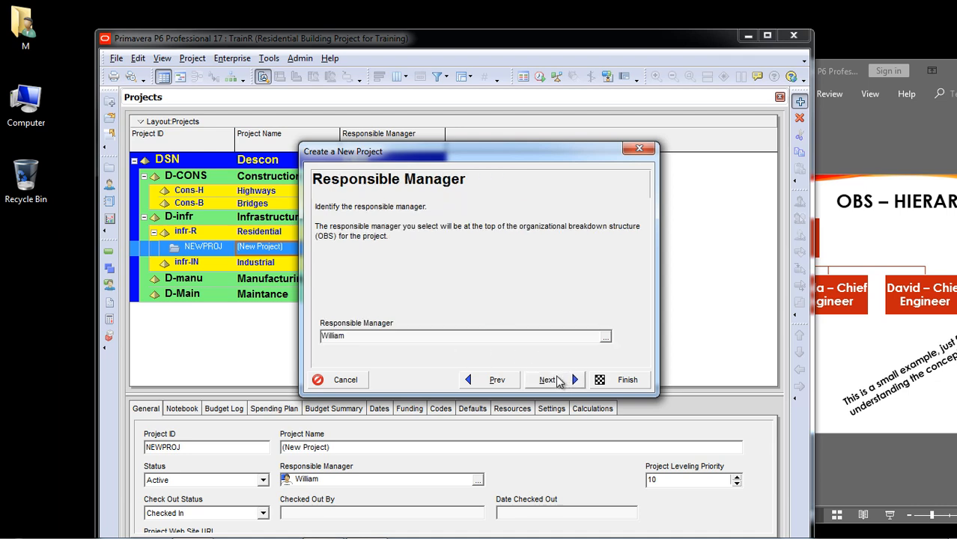
- Set the new project's responsible manager to the first manager under the second chief engineer in the OBS
click(605, 337)
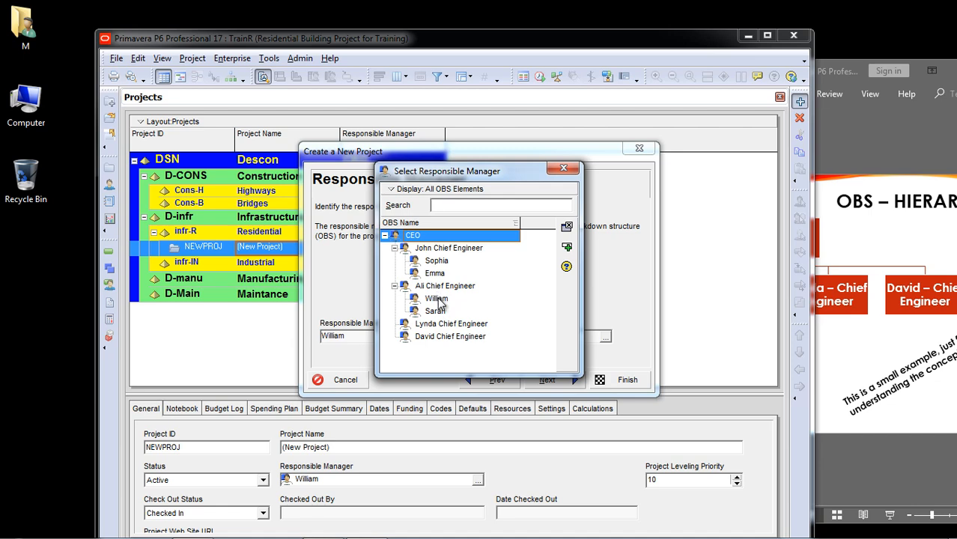
double_click(437, 298)
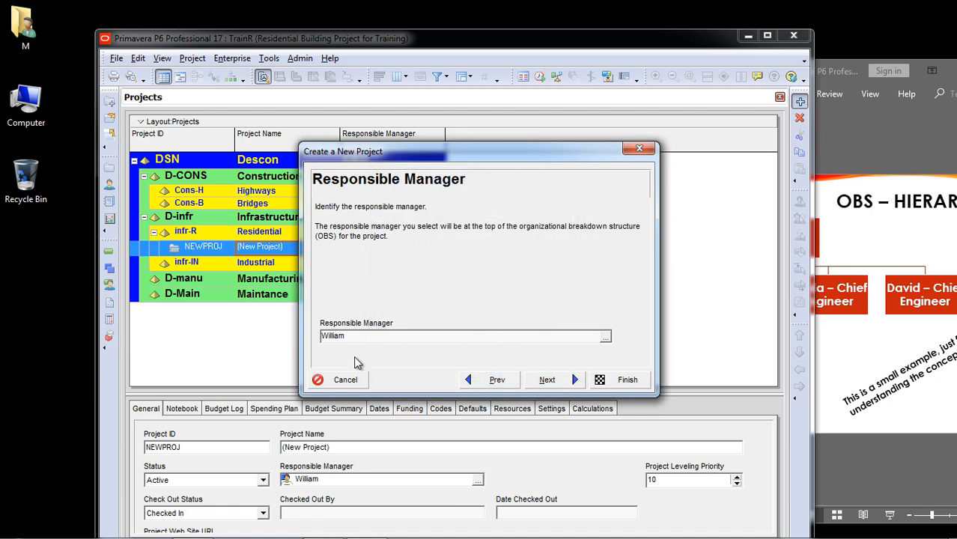
click(547, 381)
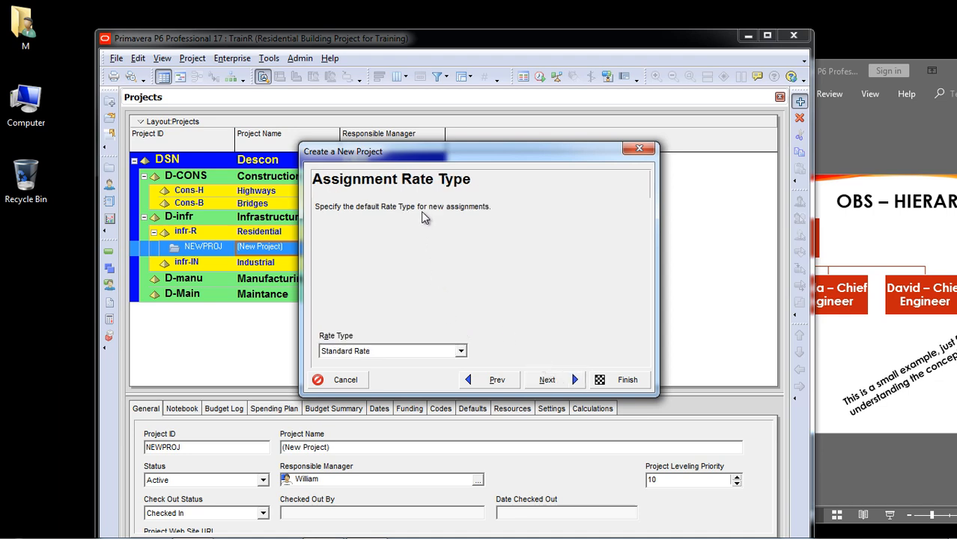
- Choose Standard Rate as the default rate type for new assignments and finish creating the project
click(461, 351)
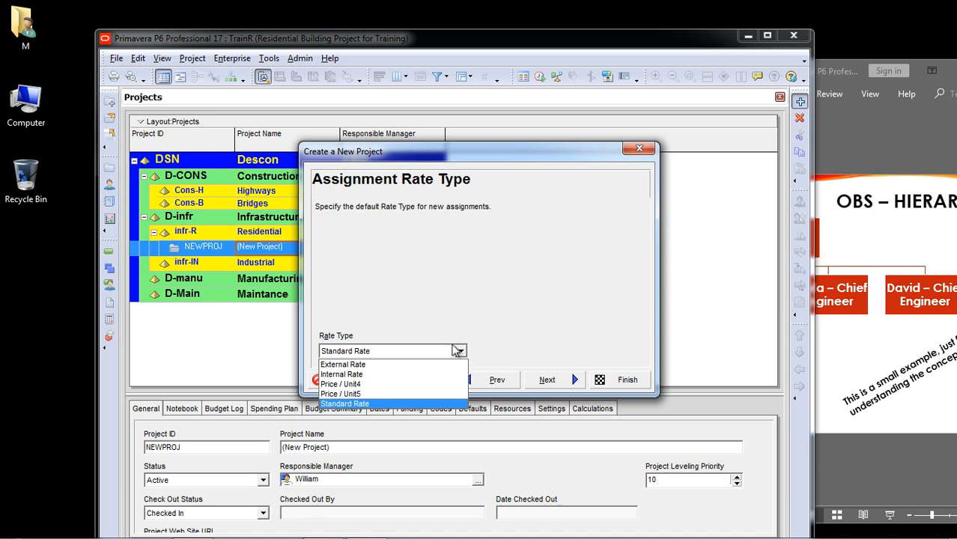
click(369, 405)
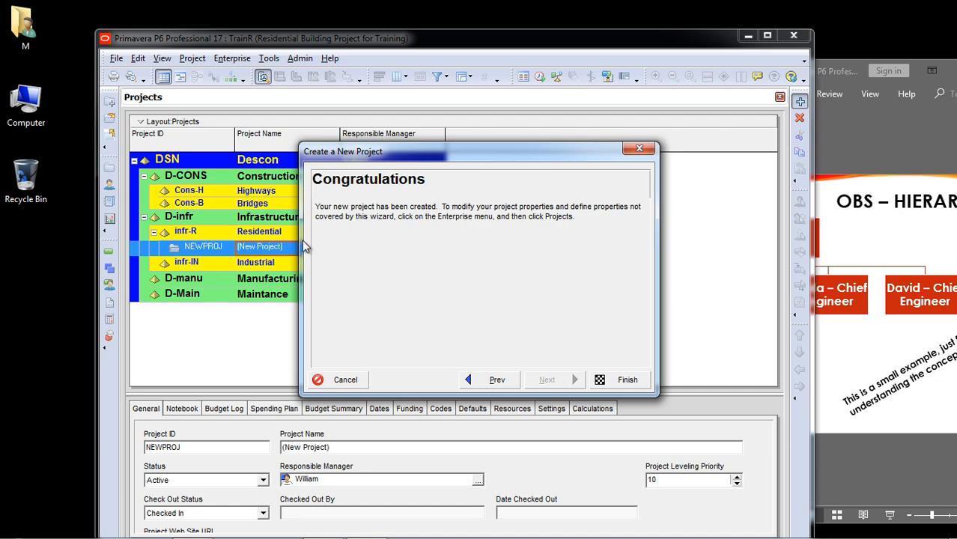
click(626, 380)
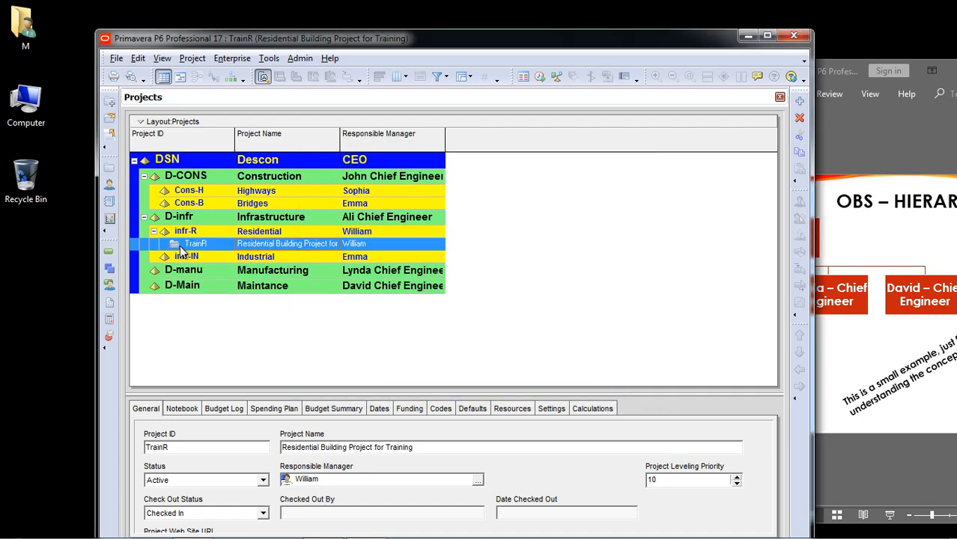
- Widen the Project Name column in the projects table to fit the training project's full name
drag(339, 135, 468, 139)
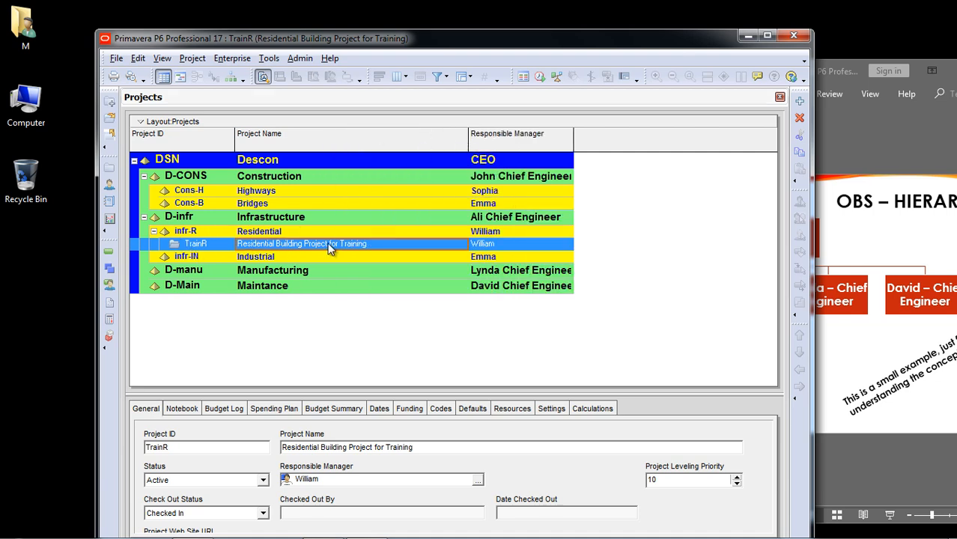